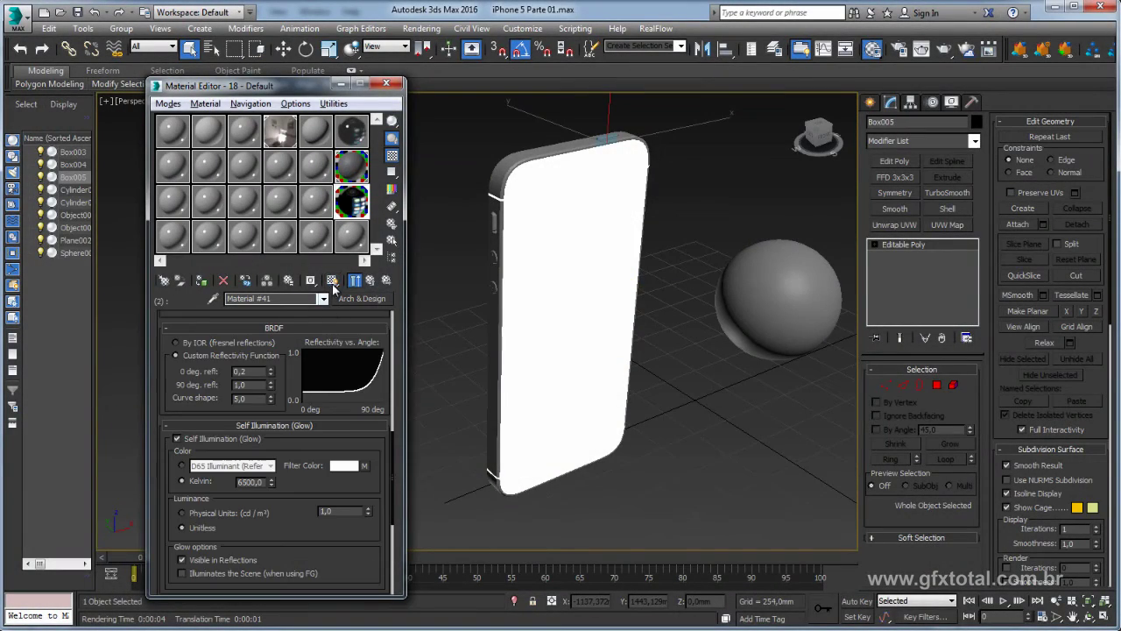
Check sub-materials #41 and #43, pan the view, and render the perspective view with Shift+Q.
left_click(370, 280)
left_click(292, 410)
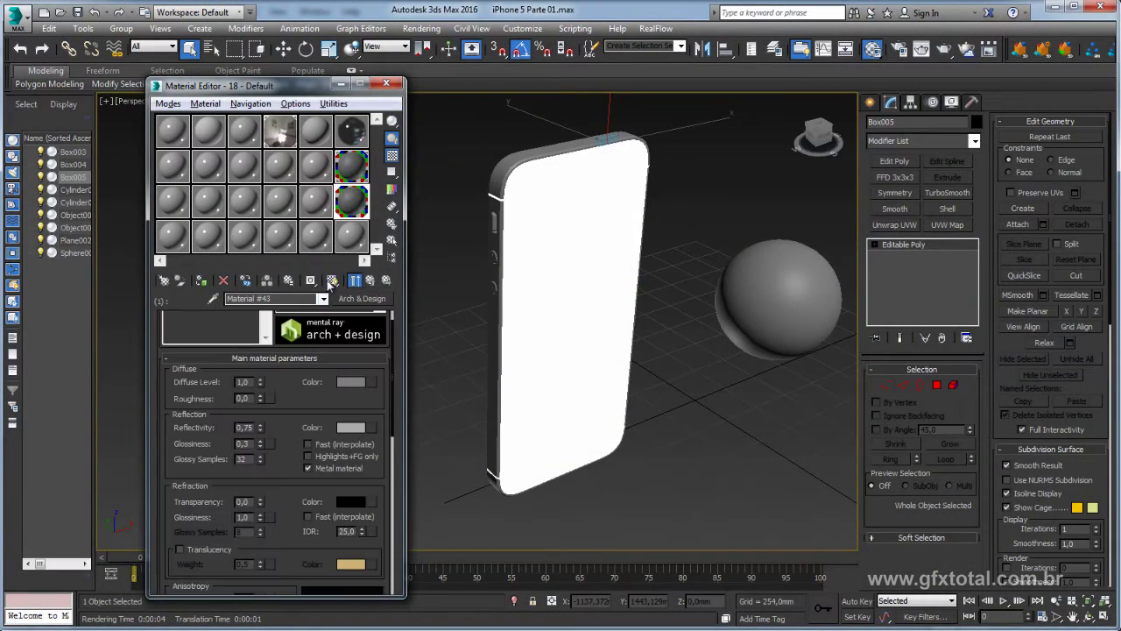
left_click(370, 281)
mouse_move(502, 342)
middle_mouse_down()
mouse_move(531, 387)
mouse_move(506, 360)
middle_mouse_up()
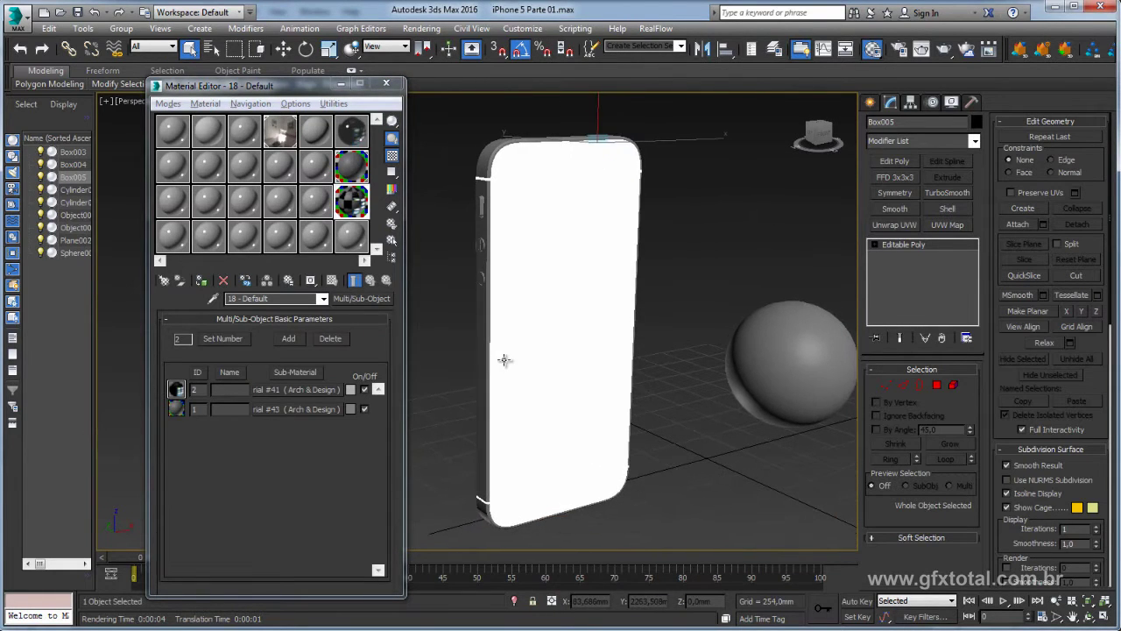
key("shift+q")
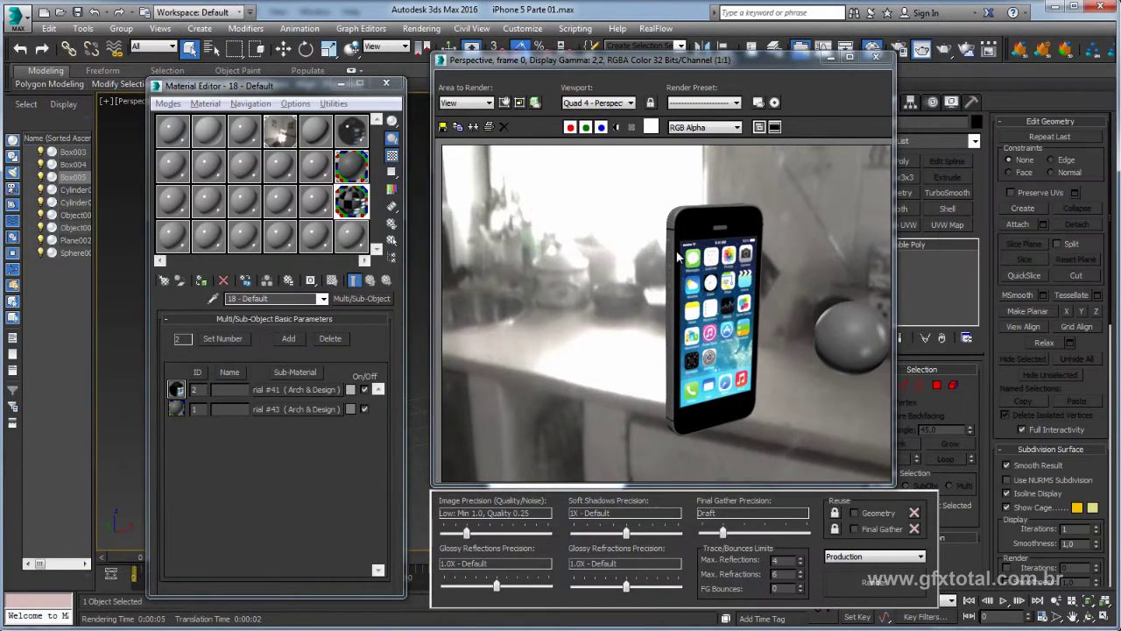
Close the render and set Material #41's Reflectivity to 0,75 in its enlarged preview.
left_click(876, 56)
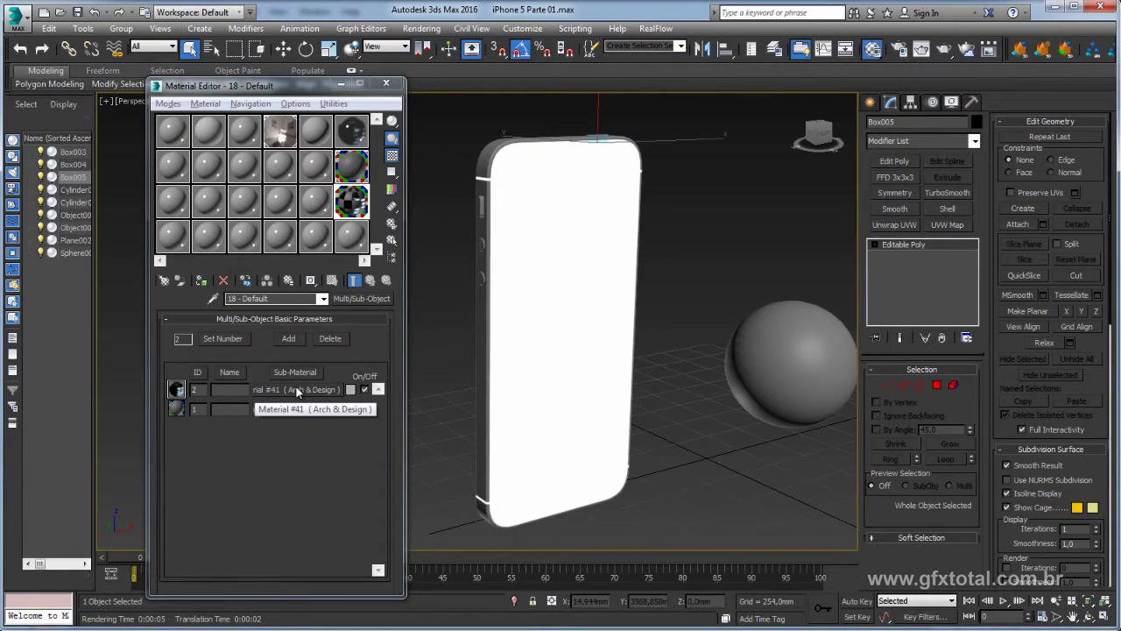
left_click(291, 389)
double_click(352, 201)
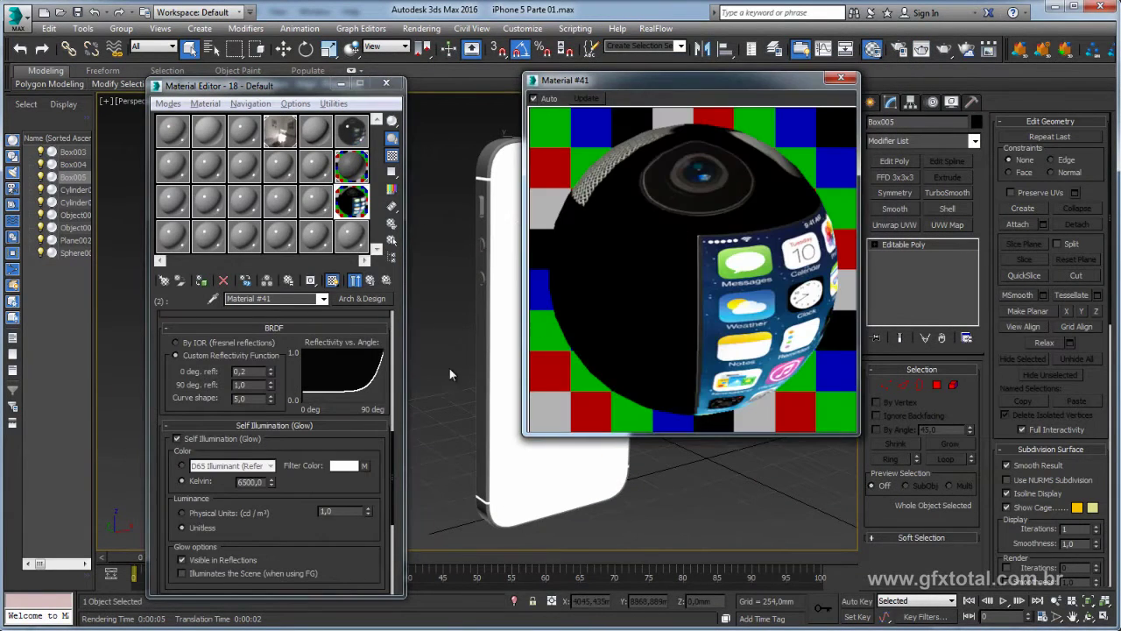
scroll(284, 381, "up", 10)
scroll(279, 447, "up", 1)
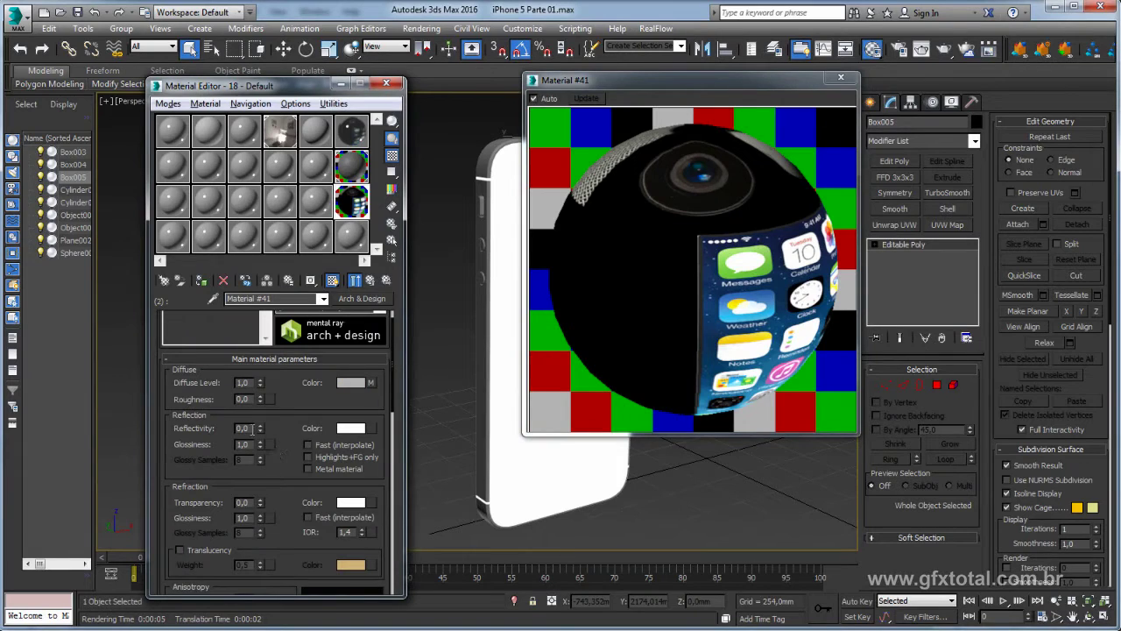
type("5")
key("Return")
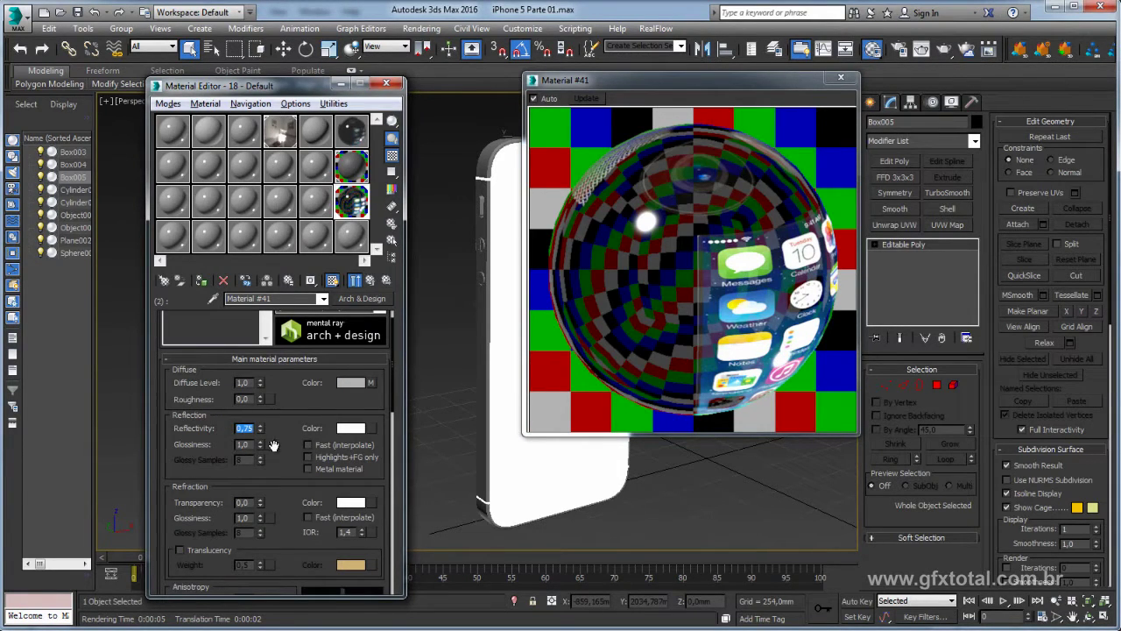
Inspect Material #41's diffuse bitmap, return to its main parameters, and select the phone screen.
key("Tab")
scroll(285, 437, "down", 2)
left_click_drag(285, 437, 293, 414)
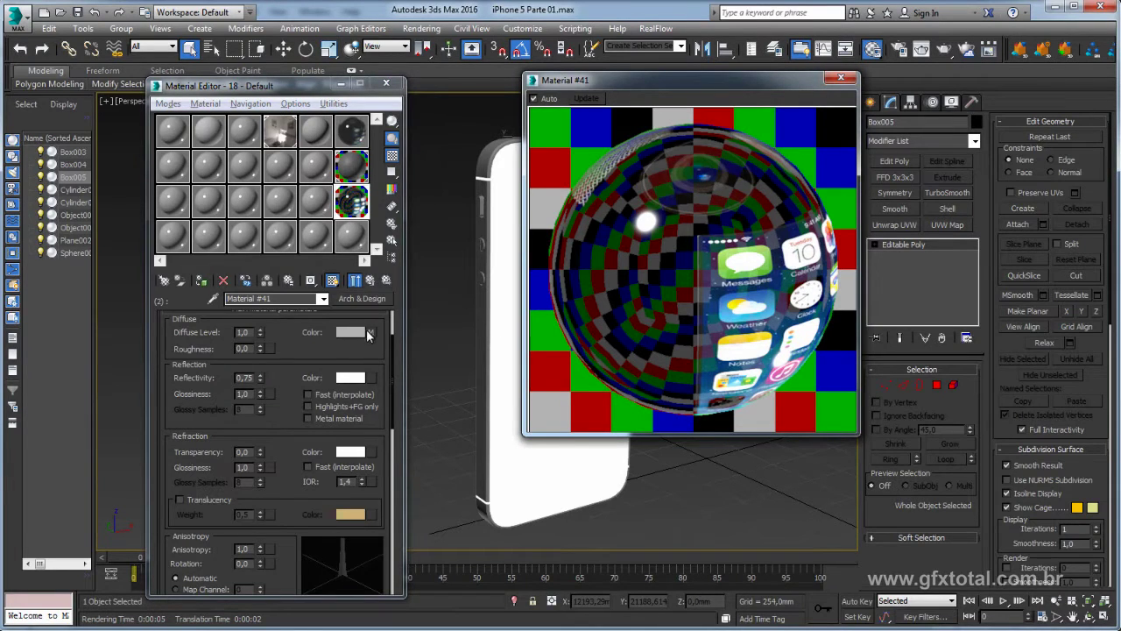
left_click(370, 332)
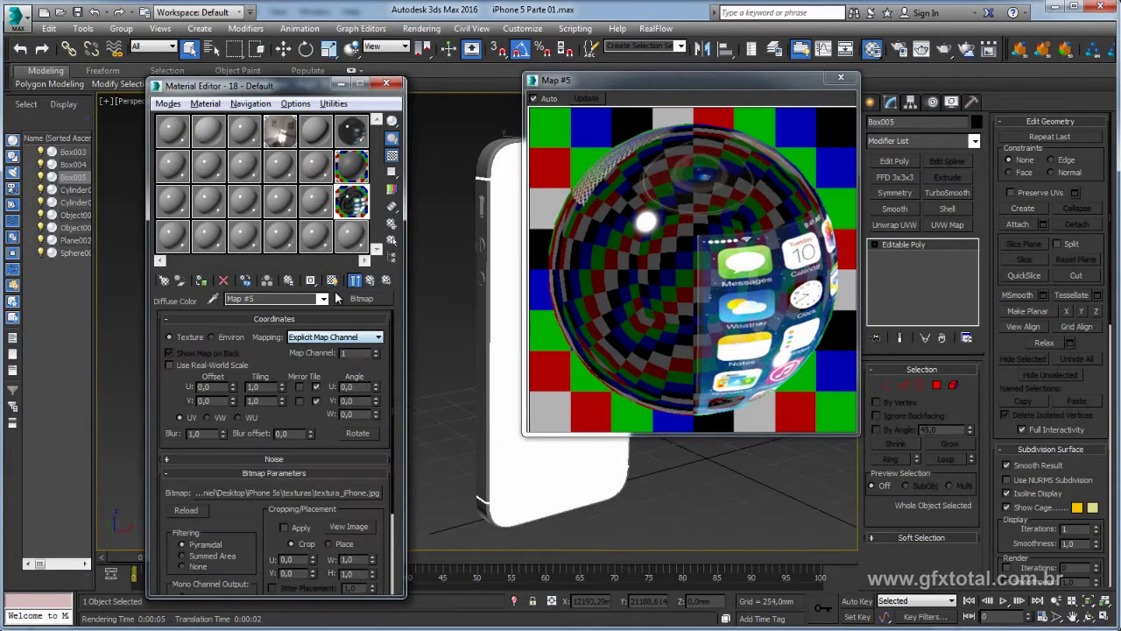
left_click(841, 78)
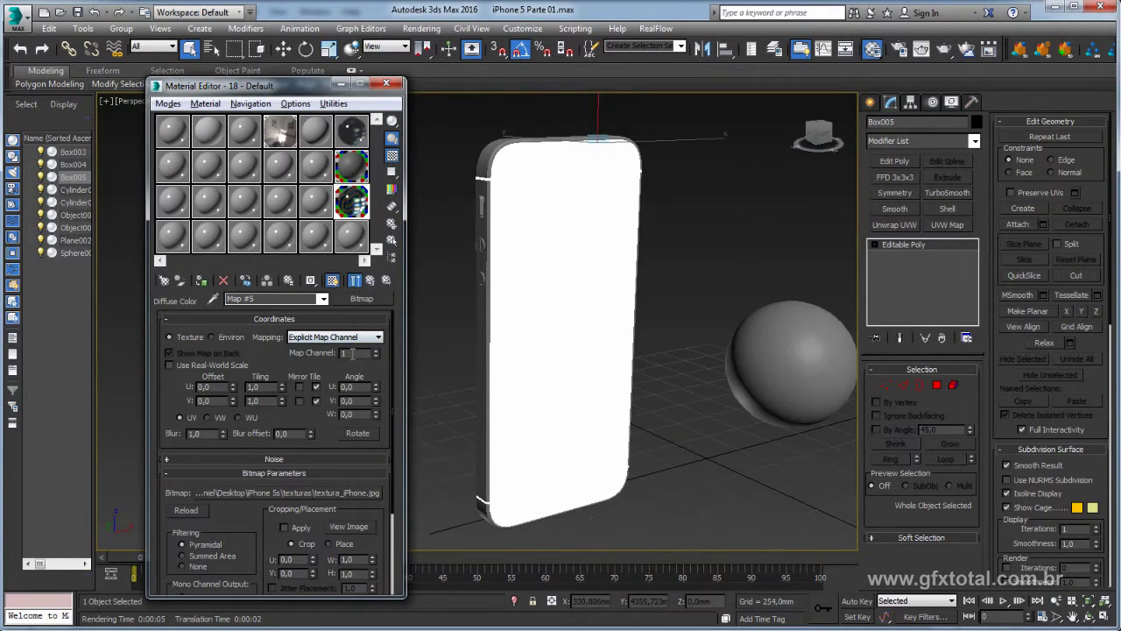
left_click(354, 280)
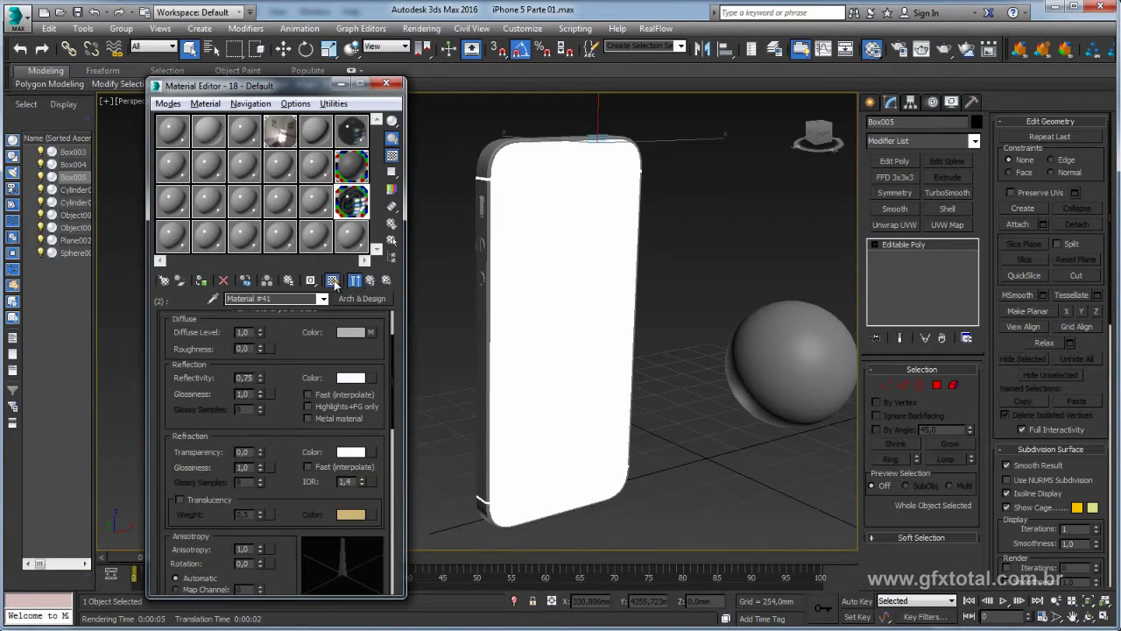
left_click(570, 254)
Reopen Material #41 from the multi-material, centre the phone, and check its diffuse map.
key("w")
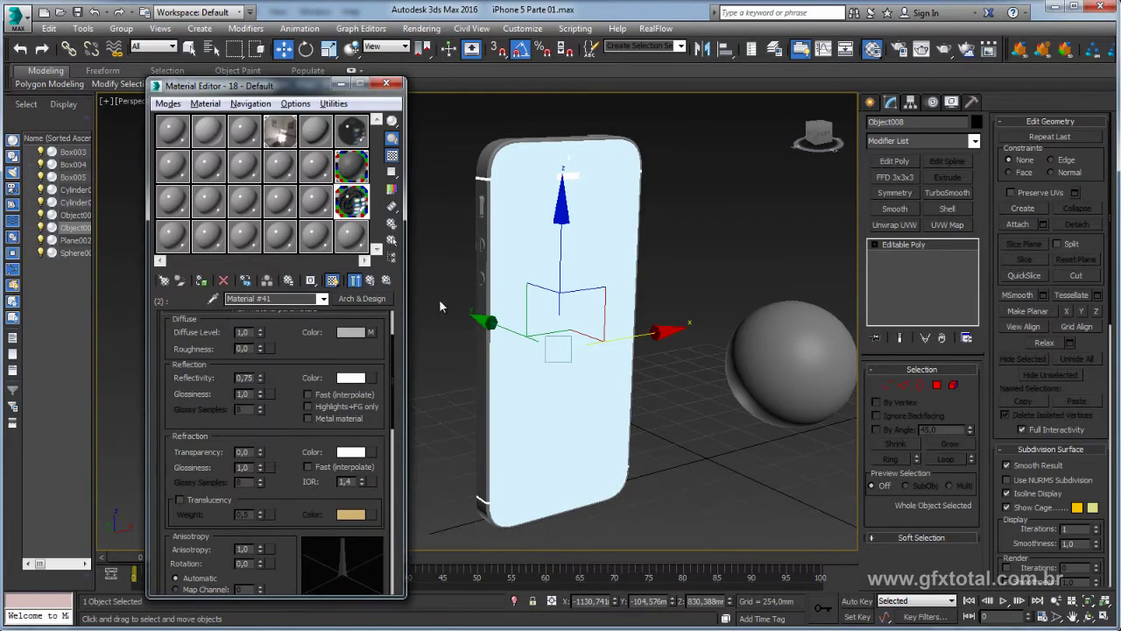
left_click(370, 282)
left_click(313, 395)
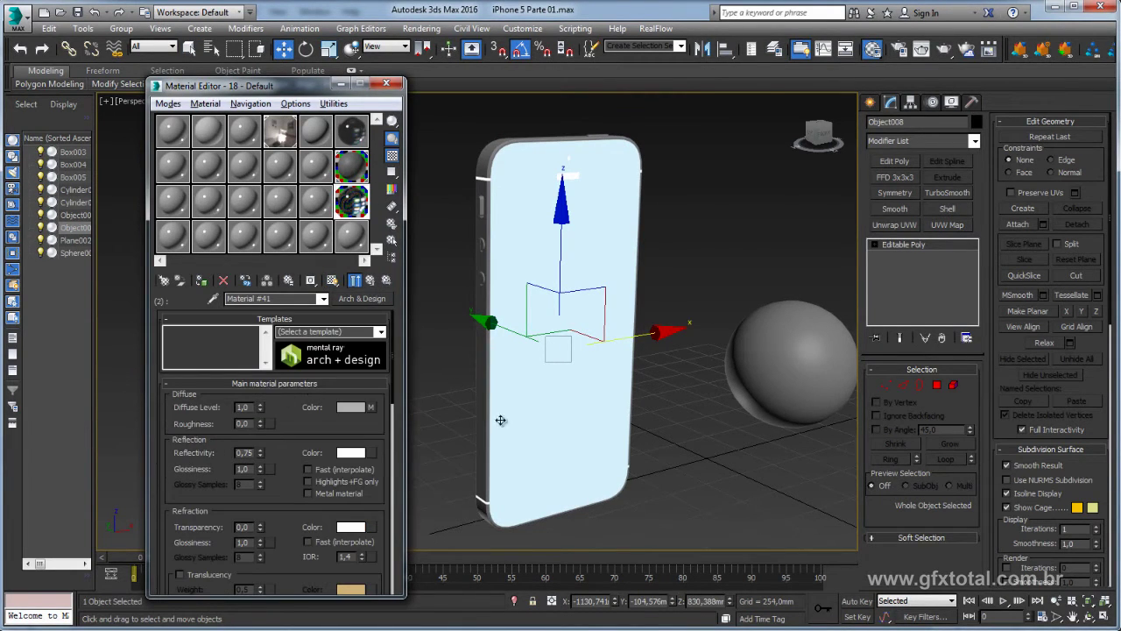
middle_click_drag(500, 420, 560, 412)
left_click(728, 226)
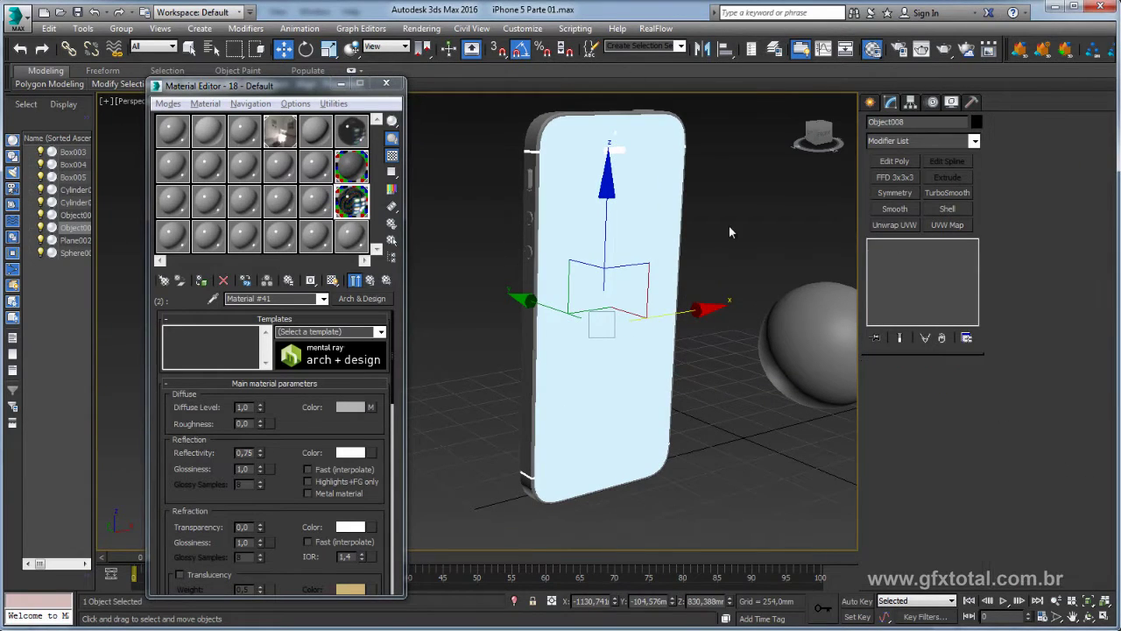
left_click(369, 407)
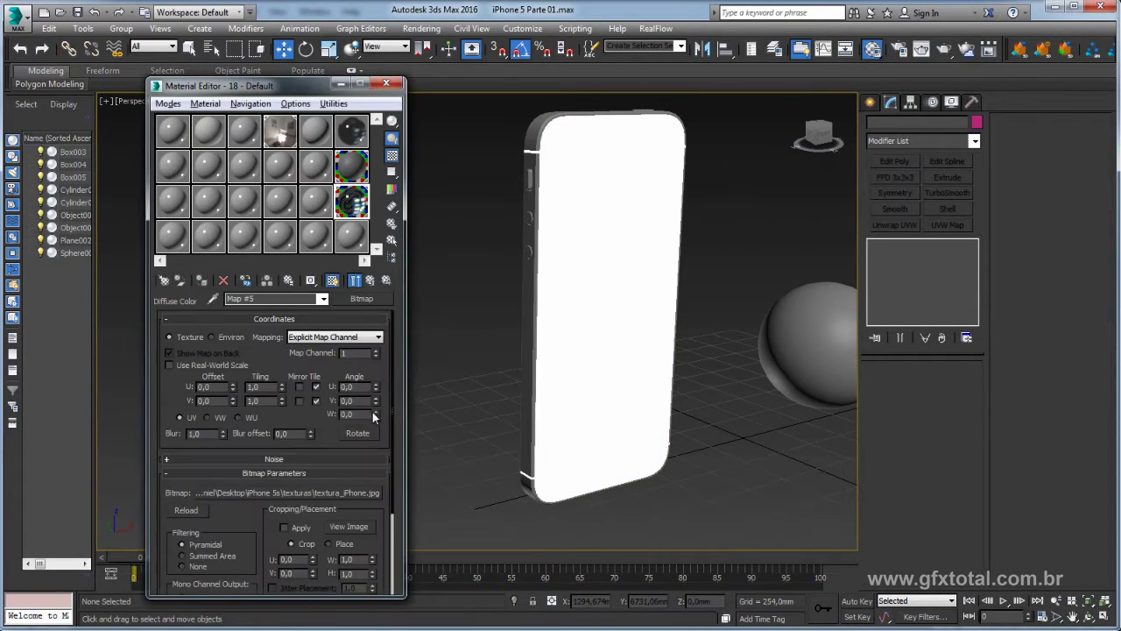
left_click(370, 280)
Uncheck Self Illumination (Glow) on Material #41 and orbit around to the phone's back.
middle_click_drag(713, 262, 630, 270)
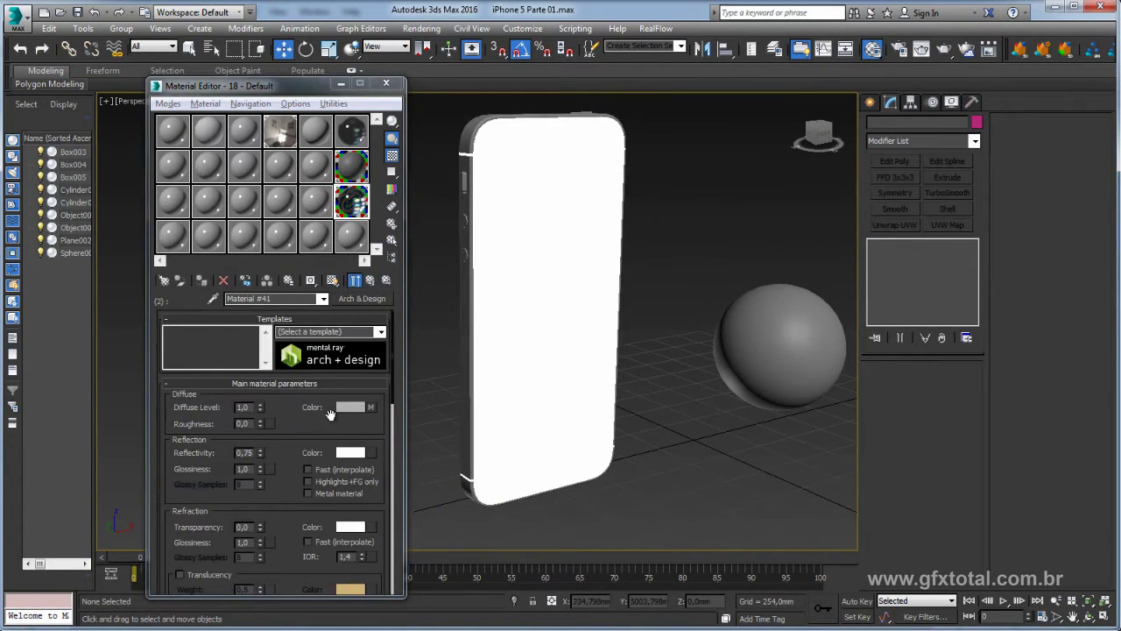
left_click_drag(308, 420, 304, 354)
scroll(304, 355, "down", 5)
scroll(178, 424, "down", 5)
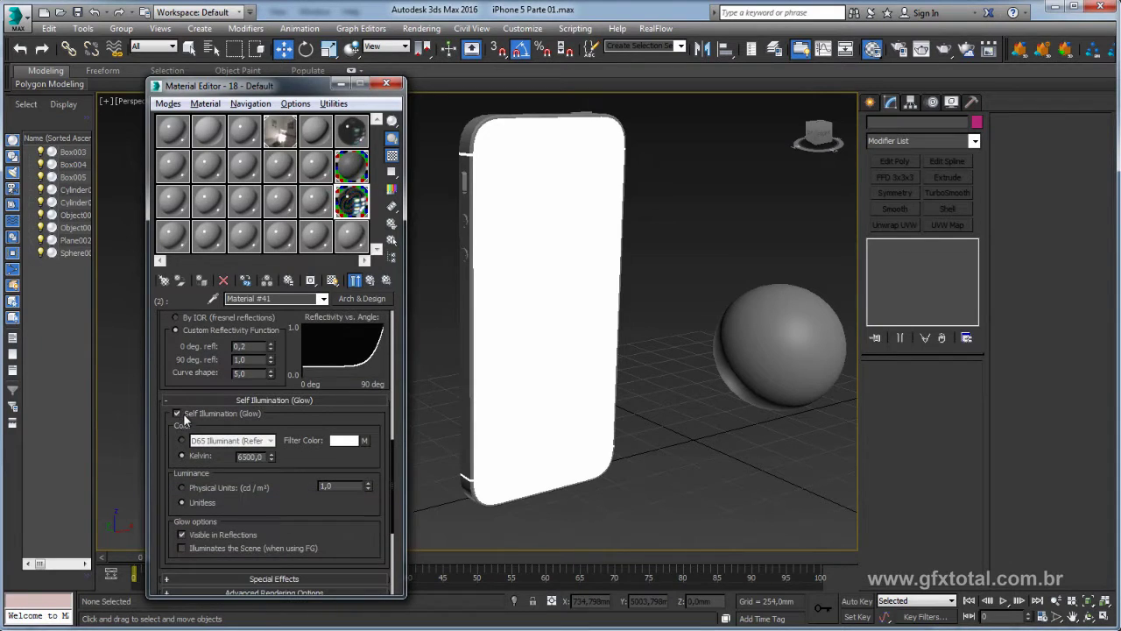
left_click(179, 414)
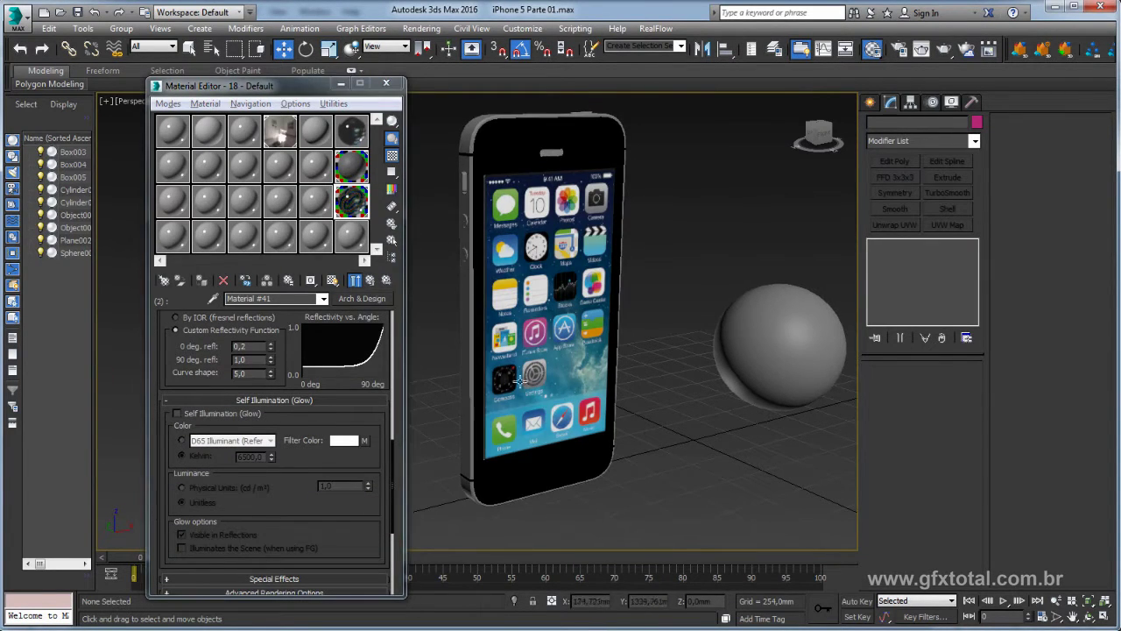
mouse_move(636, 418)
middle_mouse_down("alt")
mouse_move(588, 311)
mouse_move(601, 383)
mouse_move(616, 376)
mouse_move(632, 261)
middle_mouse_up("alt")
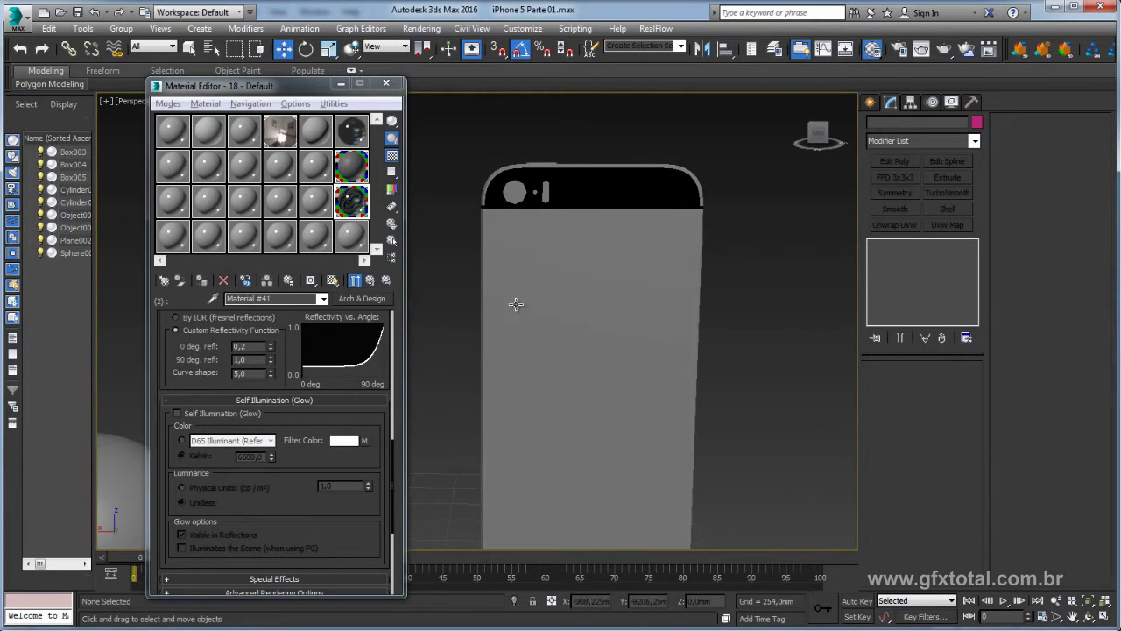
On camera plate Plane002, select the lens and flash polygons in Element mode.
scroll(522, 236, "up", 2)
scroll(517, 231, "up", 3)
left_click(508, 230)
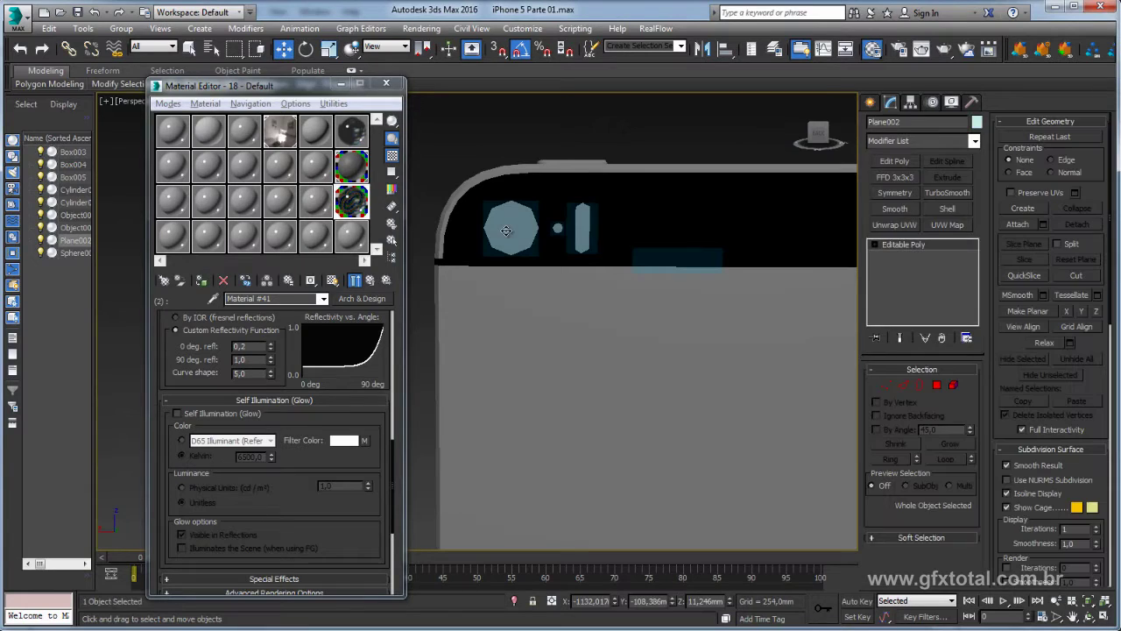
left_click(953, 385)
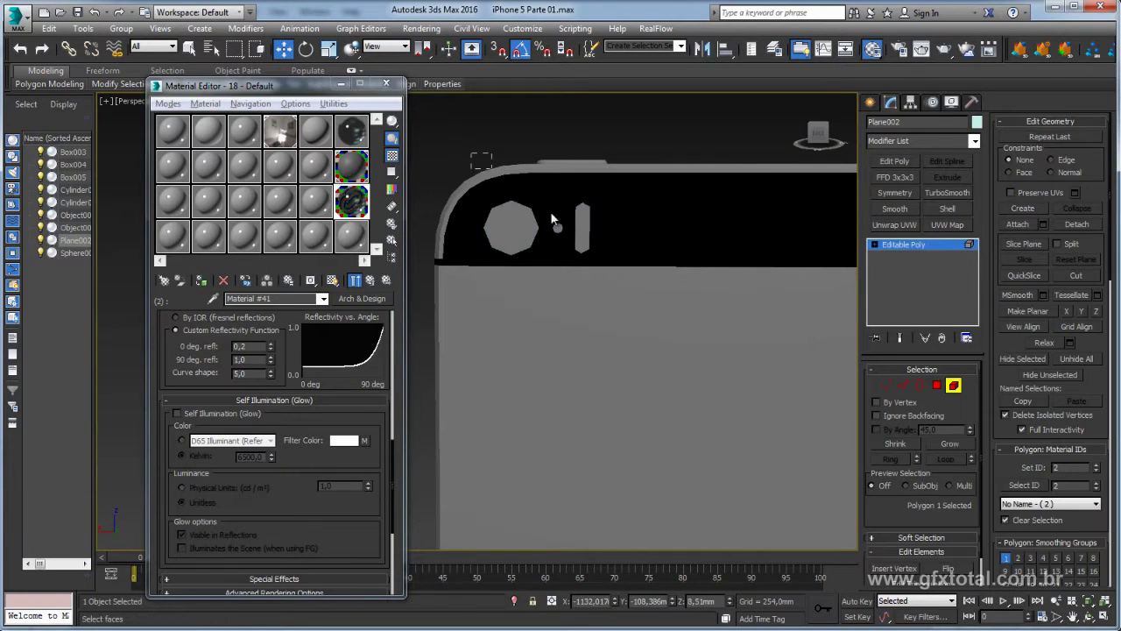
left_click(508, 231)
left_click(708, 278, "ctrl")
mouse_move(442, 85)
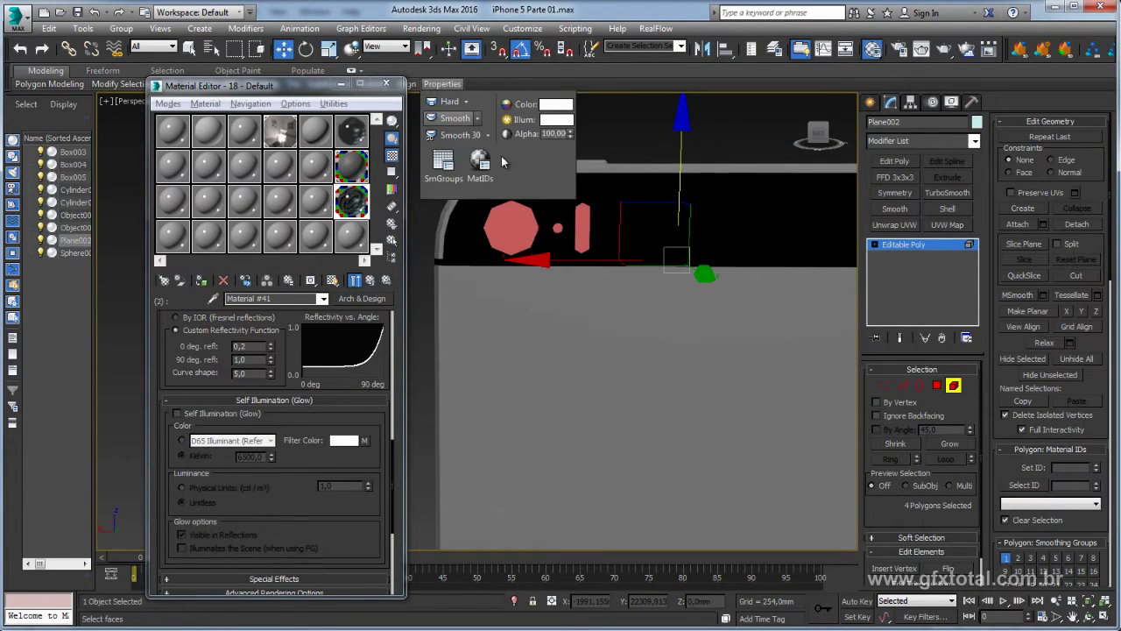
left_click(594, 122)
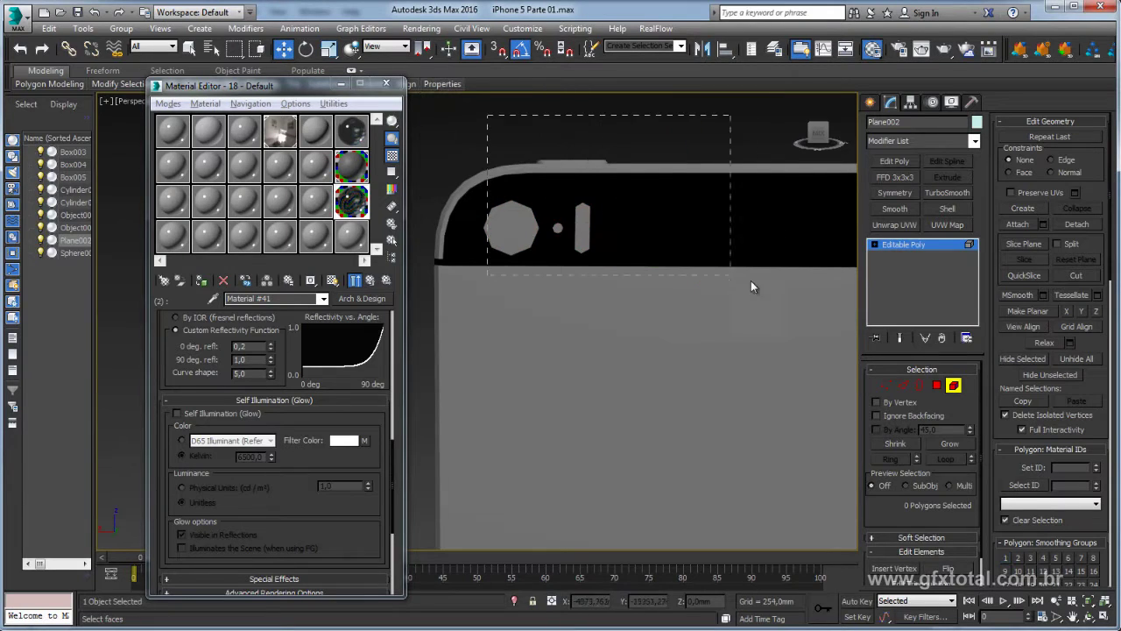
left_click_drag(487, 115, 751, 287)
left_click(583, 229, "ctrl")
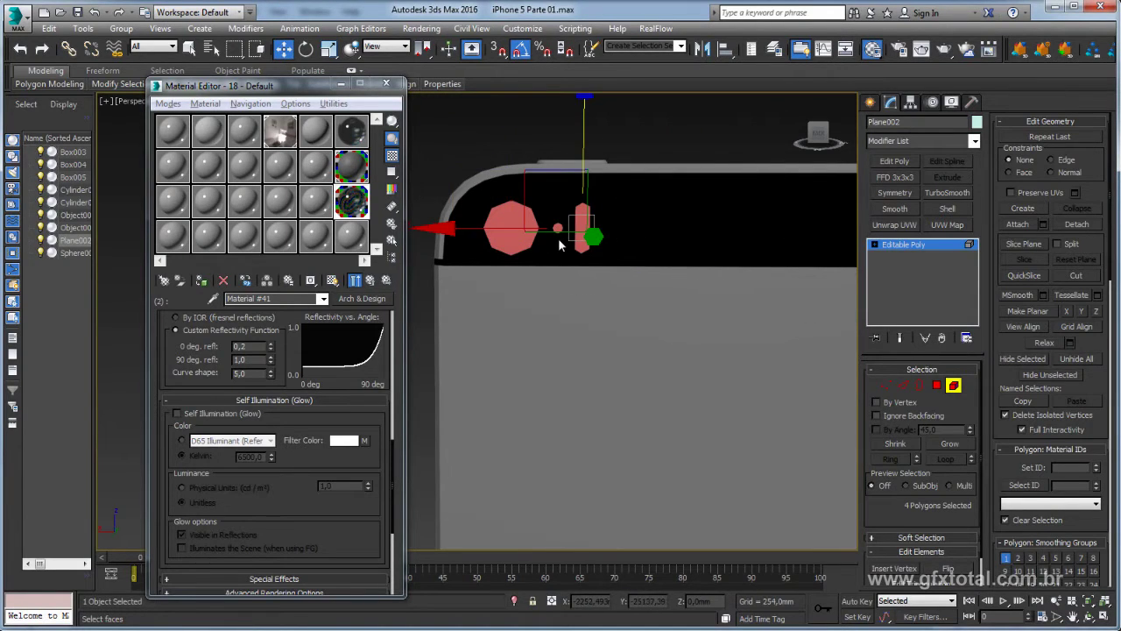
type("2")
Assign material ID 2 to the lens and flash, exit sub-object mode, and tilt the view.
key("Return")
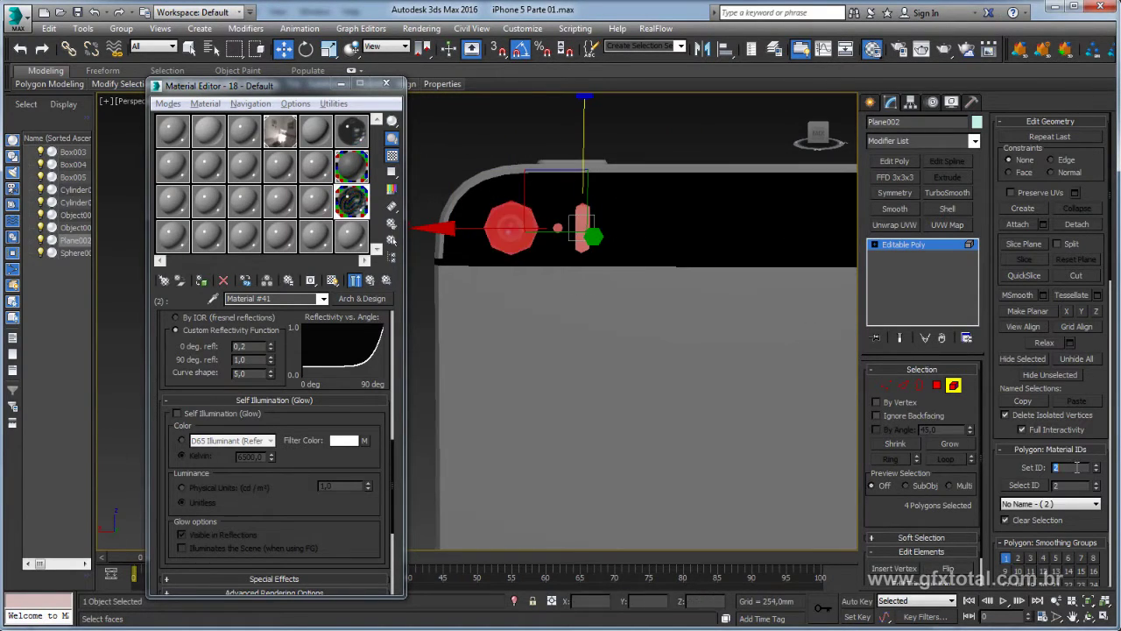
left_click(905, 246)
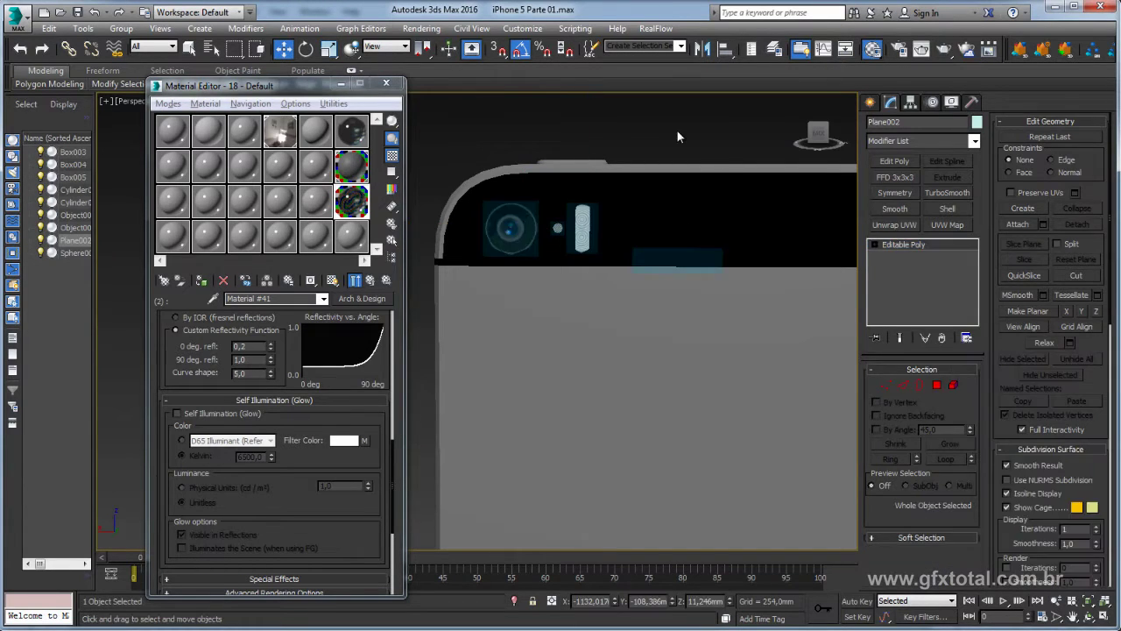
left_click(677, 130)
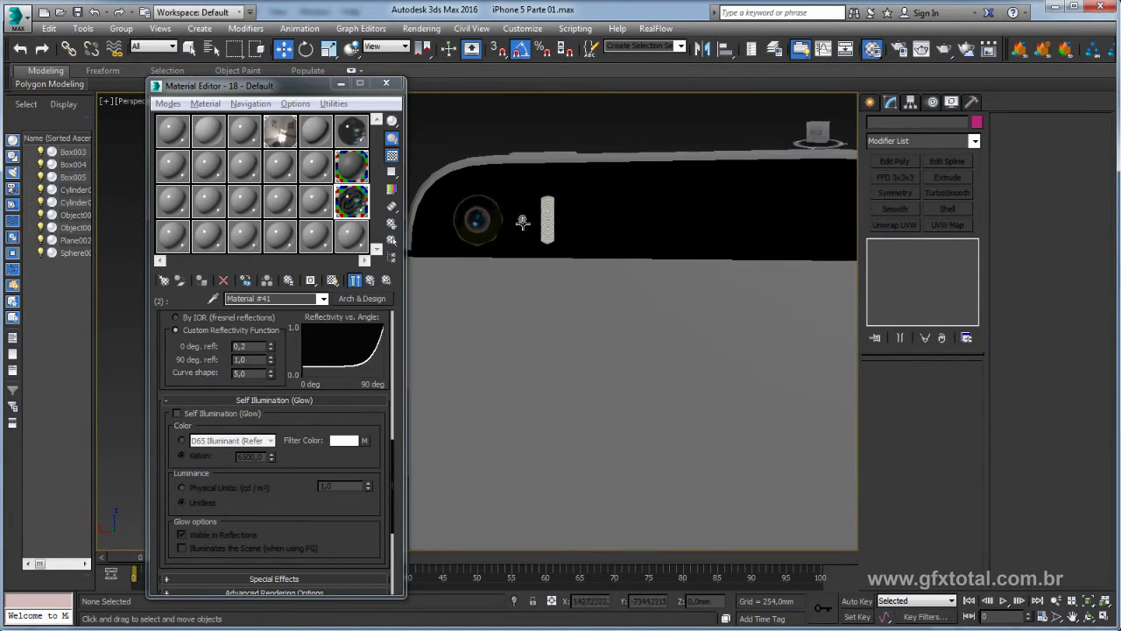
scroll(522, 222, "up", 2)
scroll(525, 220, "up", 1)
scroll(617, 238, "up", 2)
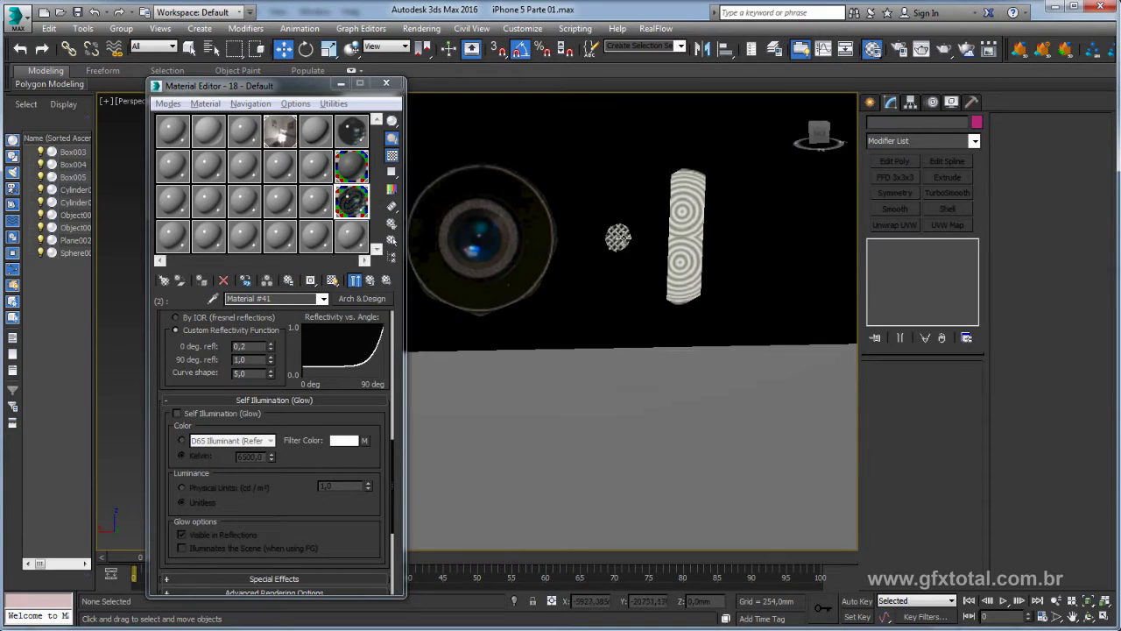
scroll(618, 237, "down", 3)
scroll(638, 251, "down", 3)
mouse_move(738, 380)
middle_mouse_down("alt")
mouse_move(689, 438)
mouse_move(639, 395)
mouse_move(715, 280)
mouse_move(758, 258)
mouse_move(676, 318)
mouse_move(706, 329)
mouse_move(588, 313)
middle_mouse_up("alt")
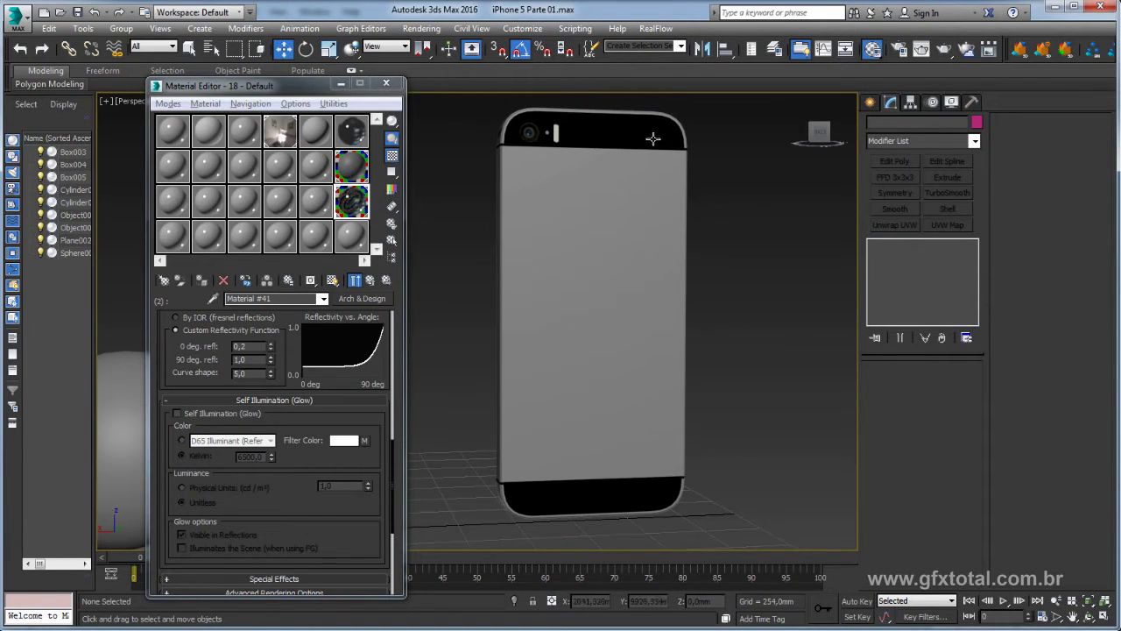
left_click(599, 253)
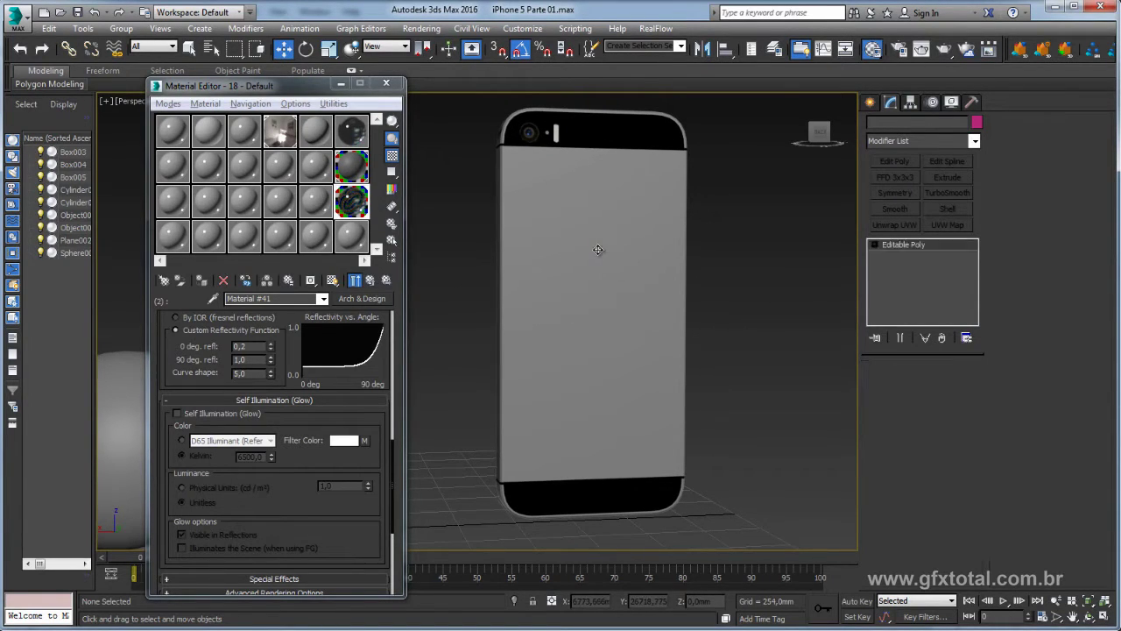
middle_click_drag(651, 290, 577, 227, "alt")
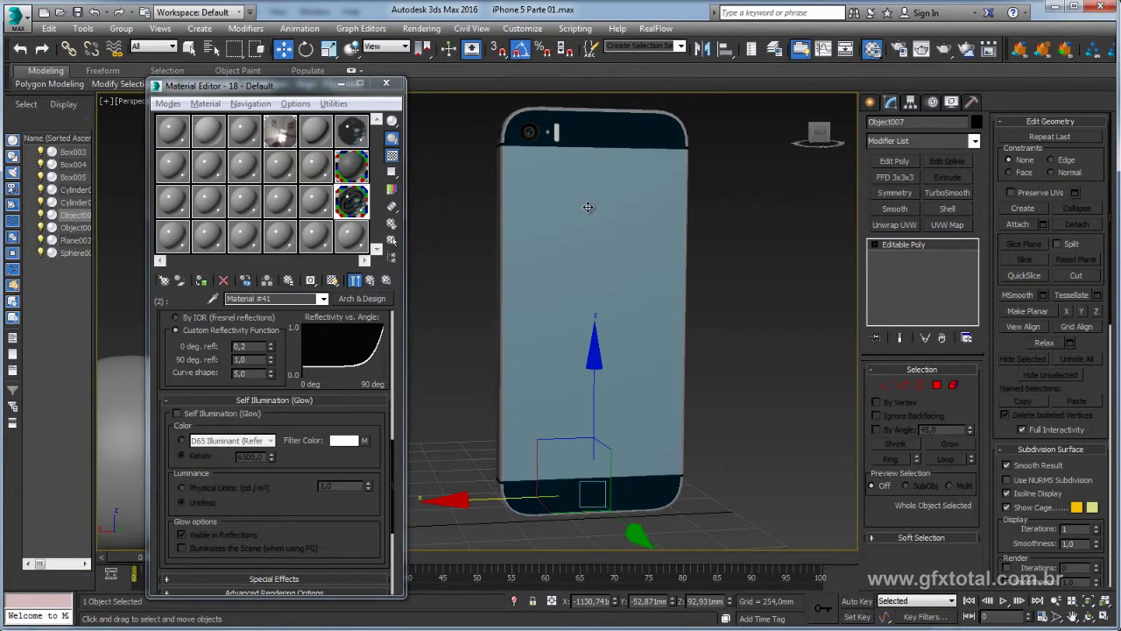
left_click(354, 203)
left_click(372, 282)
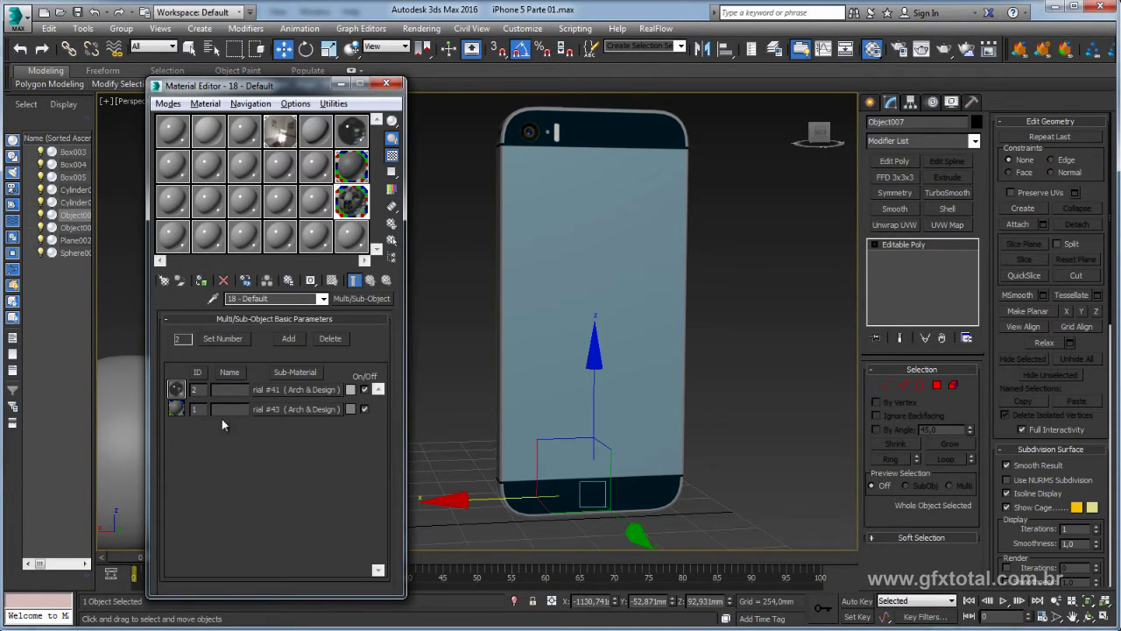
left_click(300, 390)
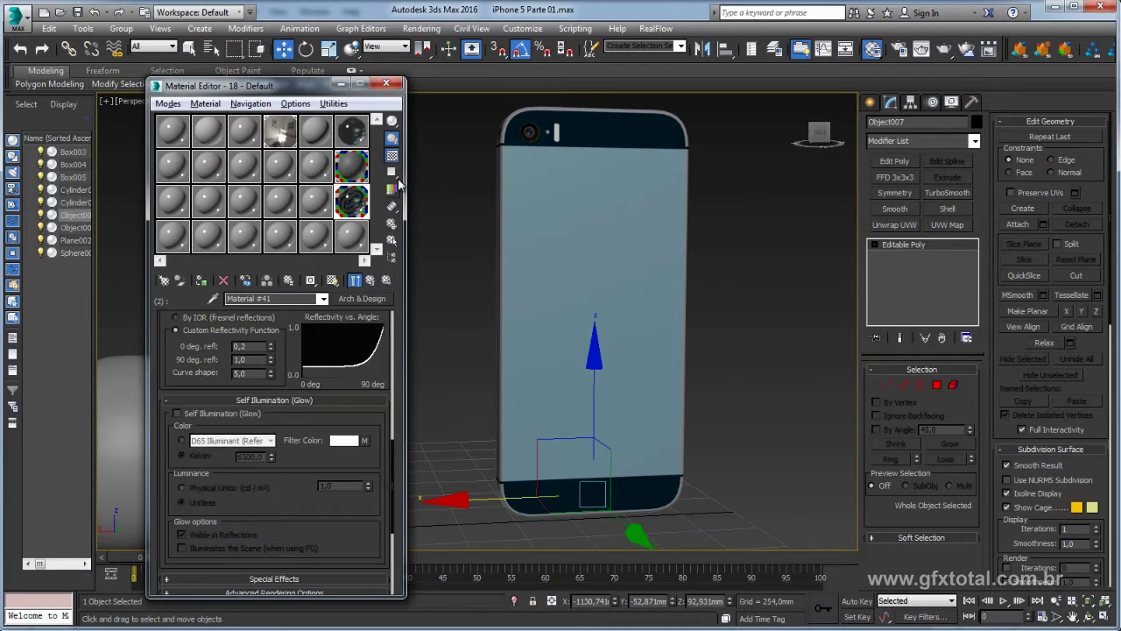
left_click(371, 280)
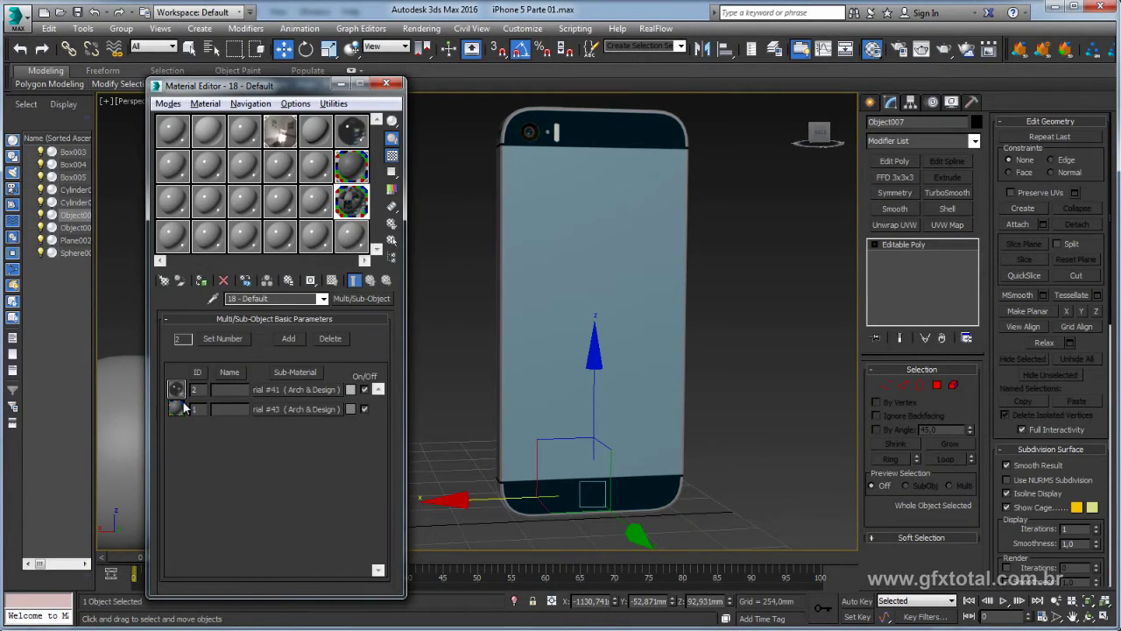
mouse_move(503, 231)
middle_mouse_down("alt")
mouse_move(528, 228)
mouse_move(498, 251)
middle_mouse_up("alt")
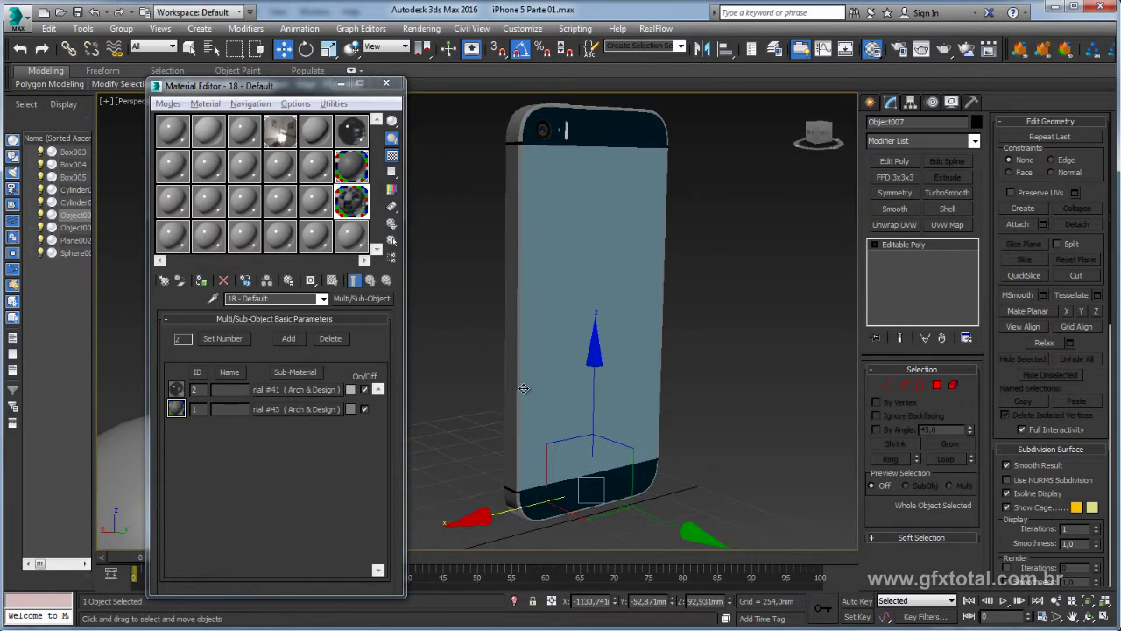
middle_click_drag(523, 388, 506, 259, "alt")
left_click(177, 390)
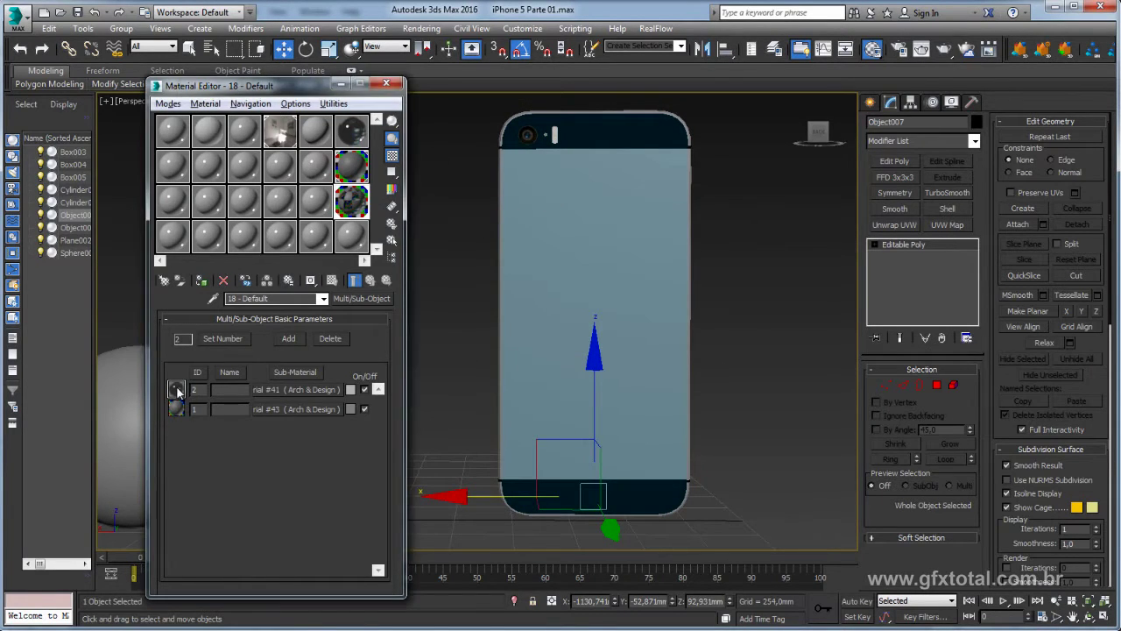
middle_click_drag(527, 140, 797, 163, "alt")
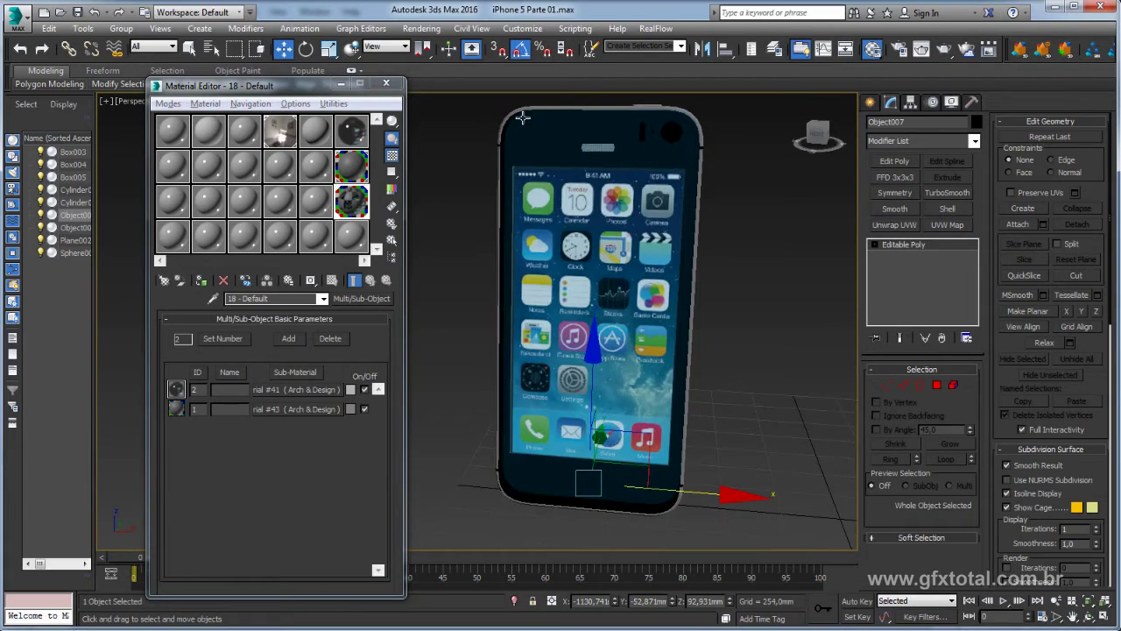
middle_click_drag(701, 183, 468, 185, "alt")
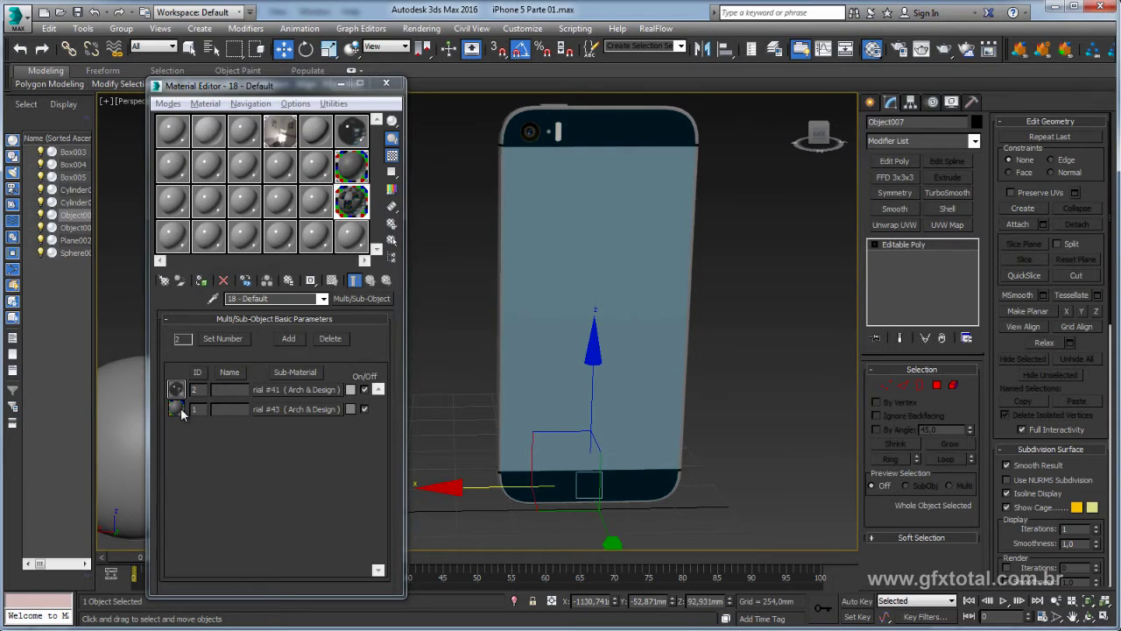
Open Material #43 in a magnified preview moved aside, and pick Blend as its material type.
left_click(277, 410)
double_click(366, 218)
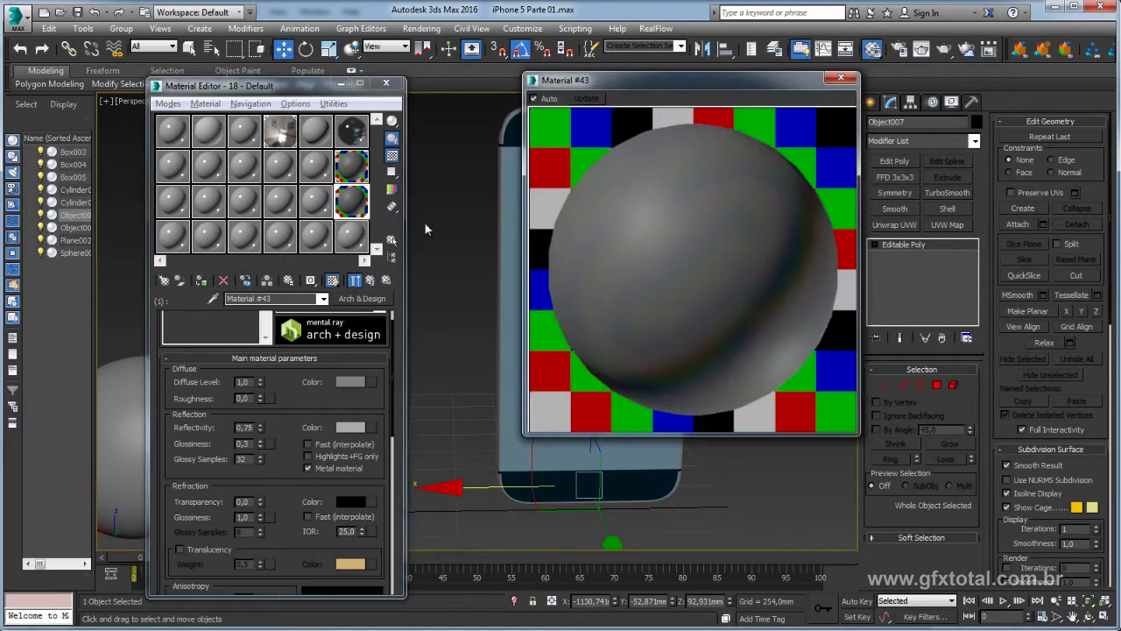
left_click_drag(859, 74, 795, 147)
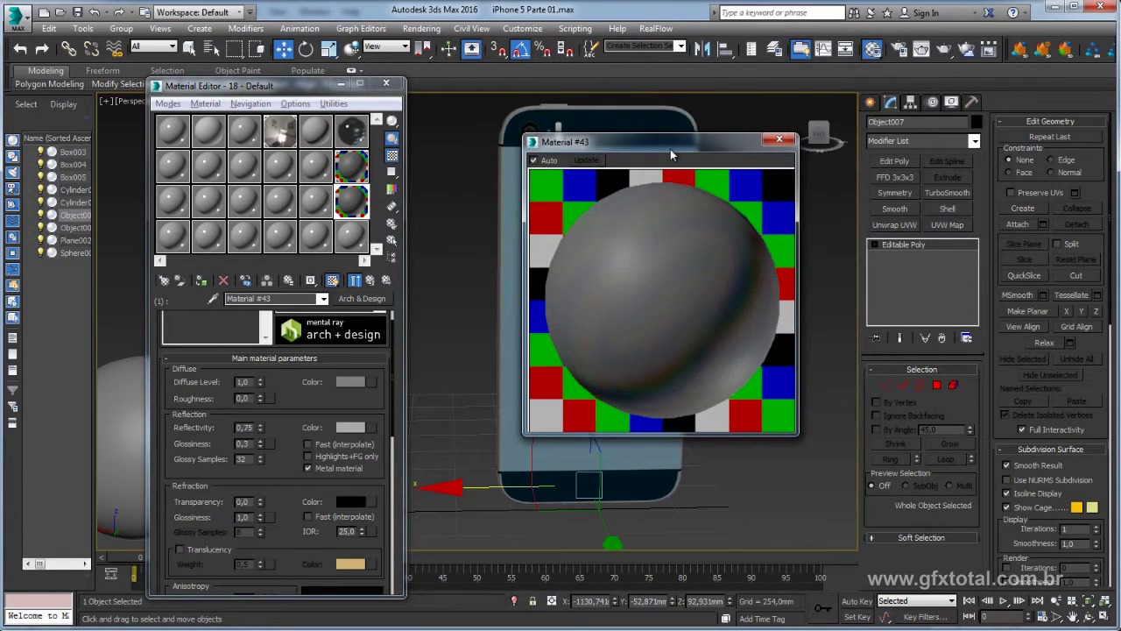
left_click_drag(671, 149, 786, 93)
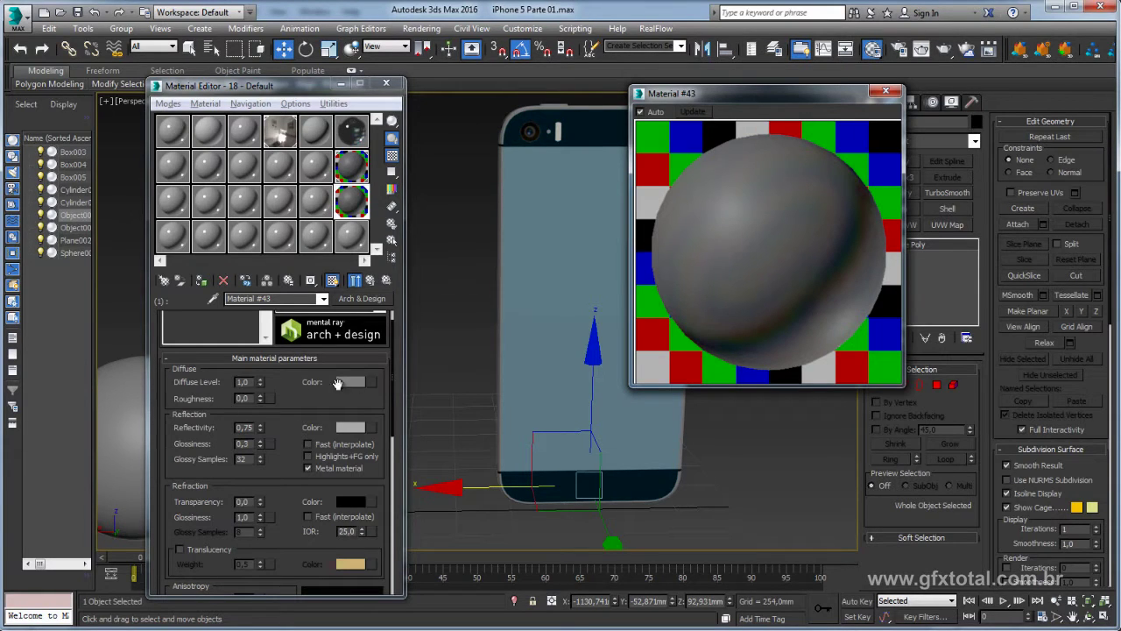
left_click_drag(291, 403, 300, 427)
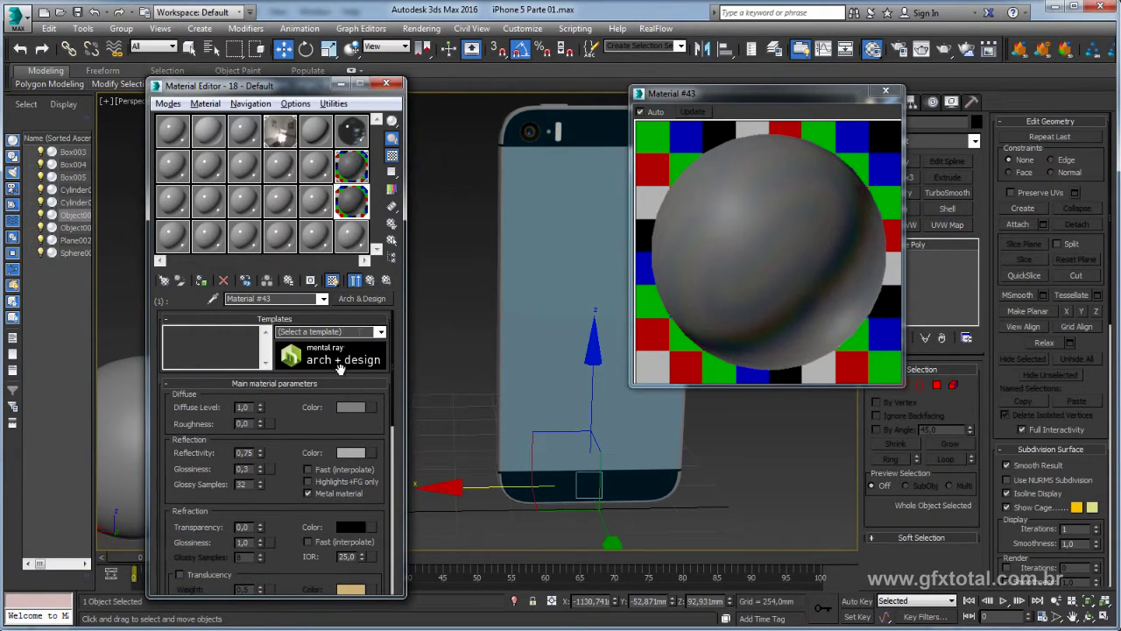
left_click(363, 302)
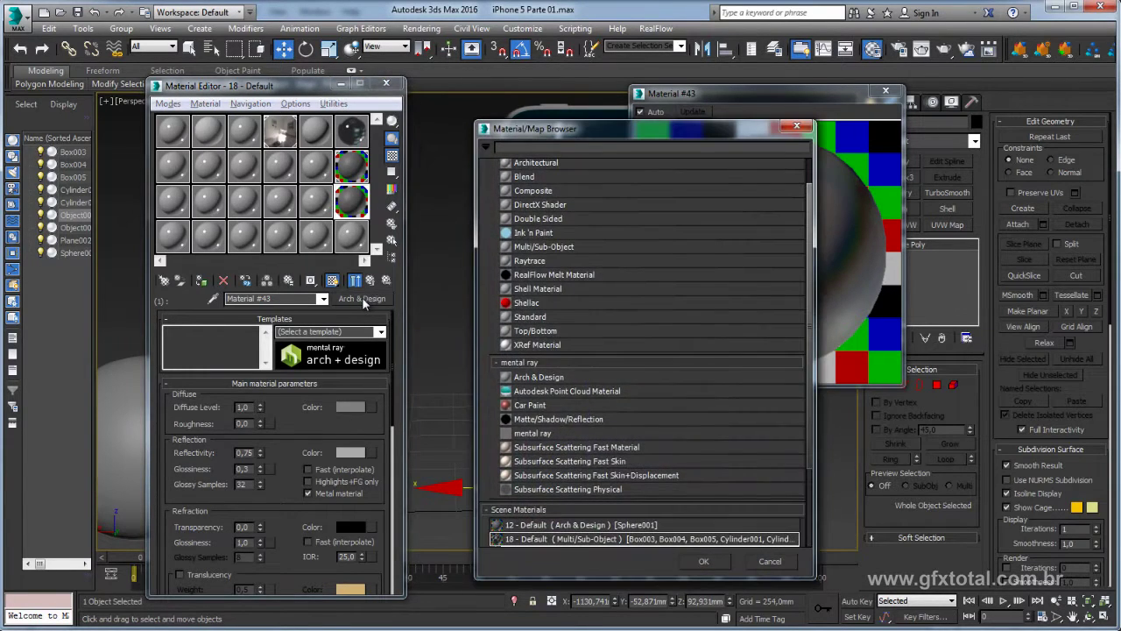
scroll(543, 260, "up", 1)
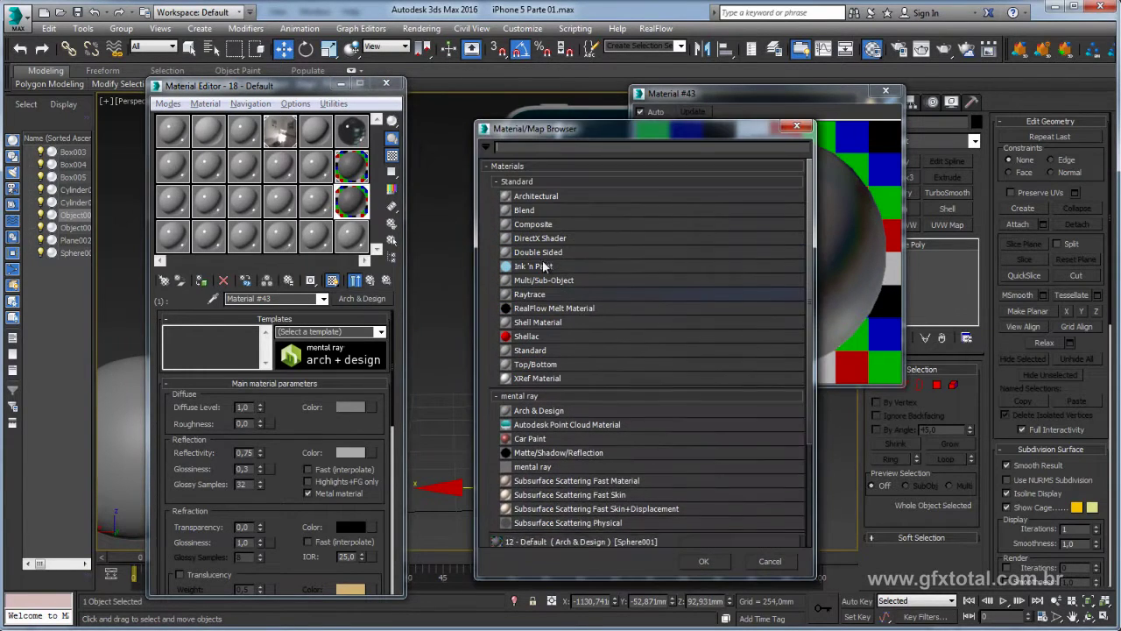
double_click(525, 212)
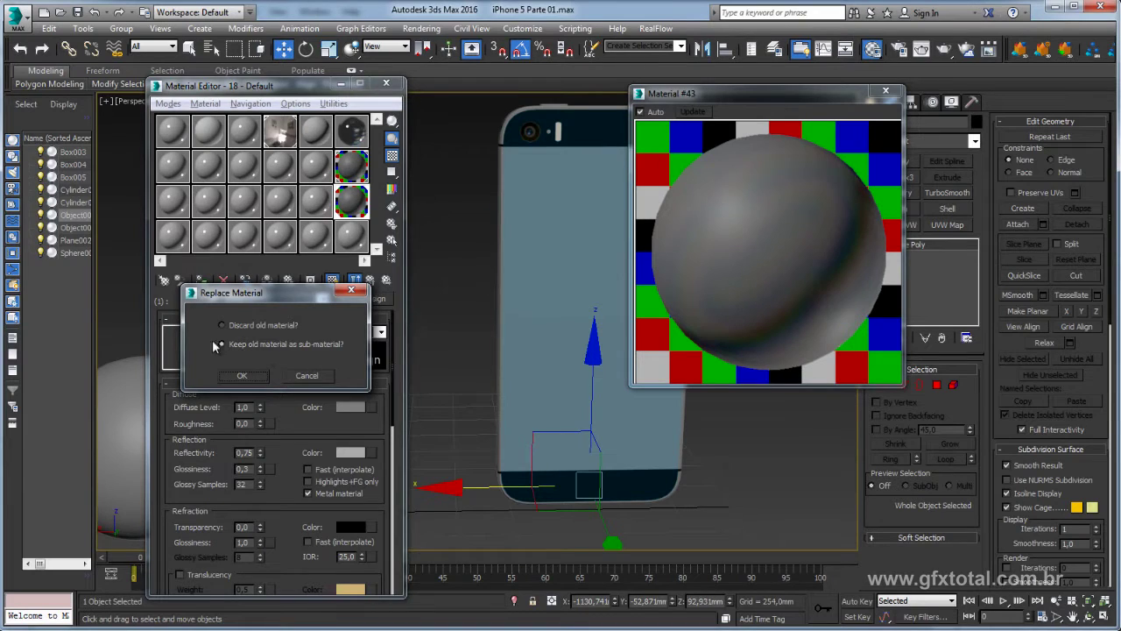
Keep Material #43 as Material 1 and make Material 2 (#45) a Chrome Arch & Design material.
left_click(245, 375)
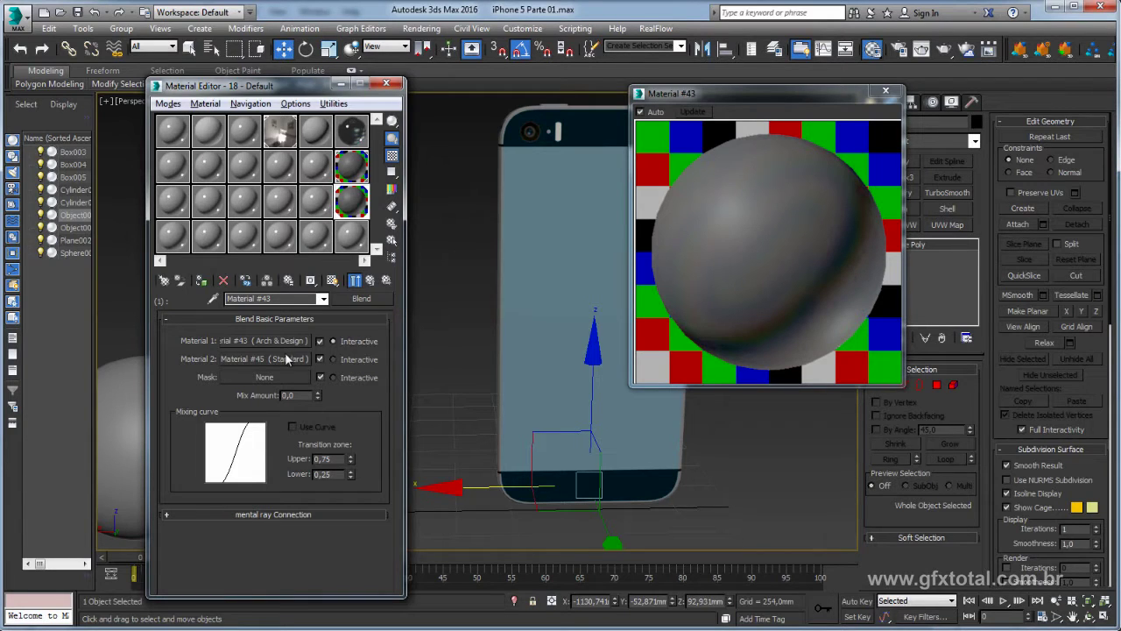
left_click(263, 359)
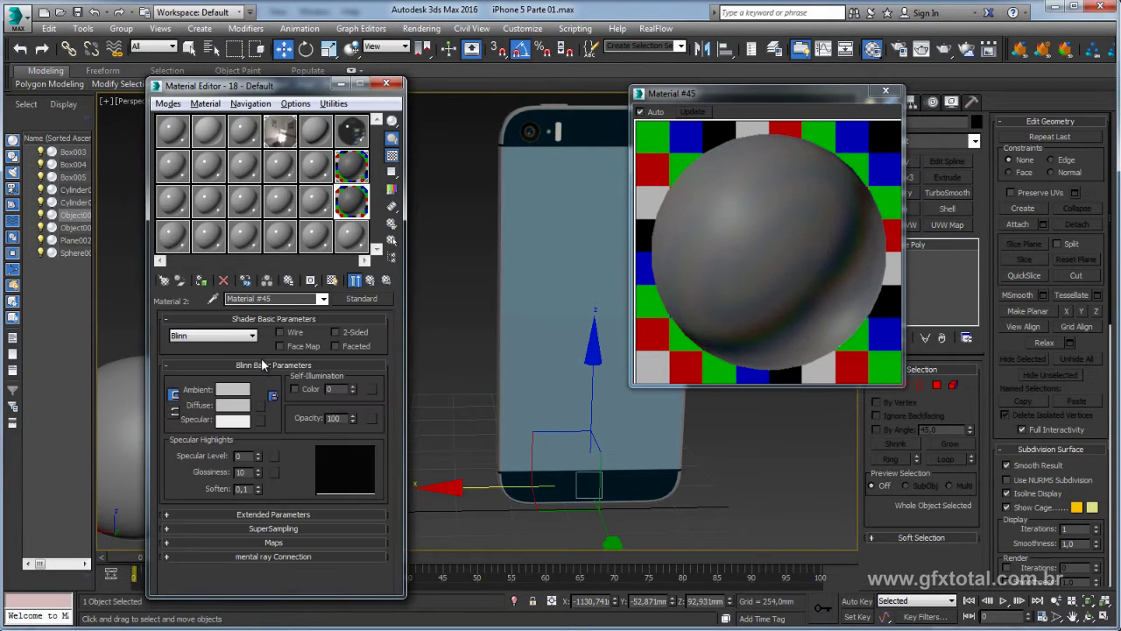
left_click(362, 300)
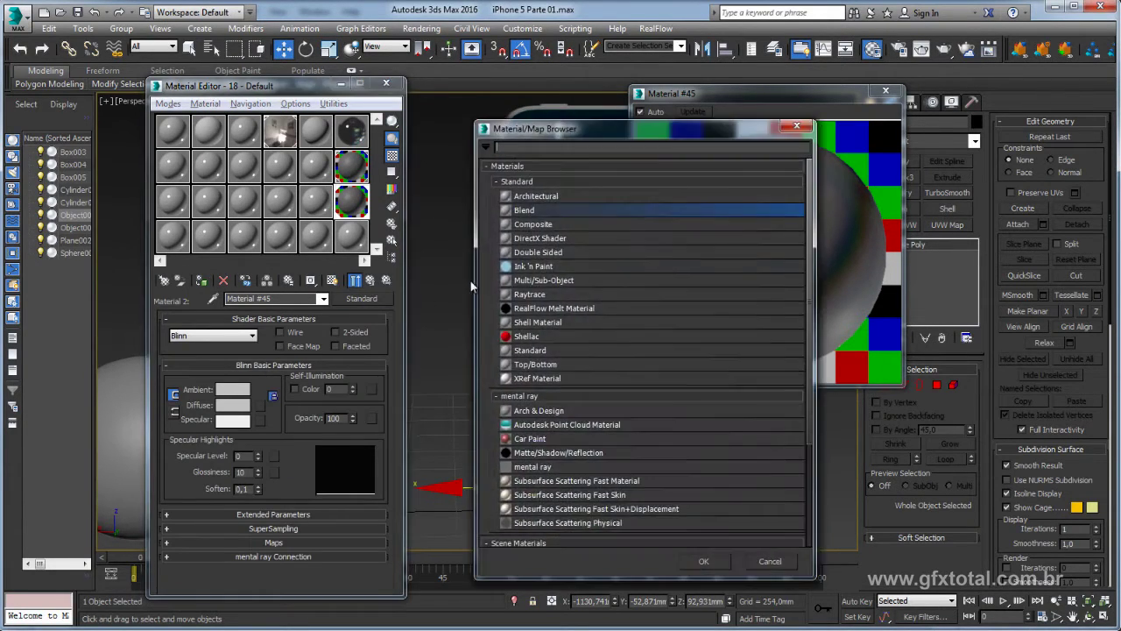
double_click(539, 411)
left_click(381, 332)
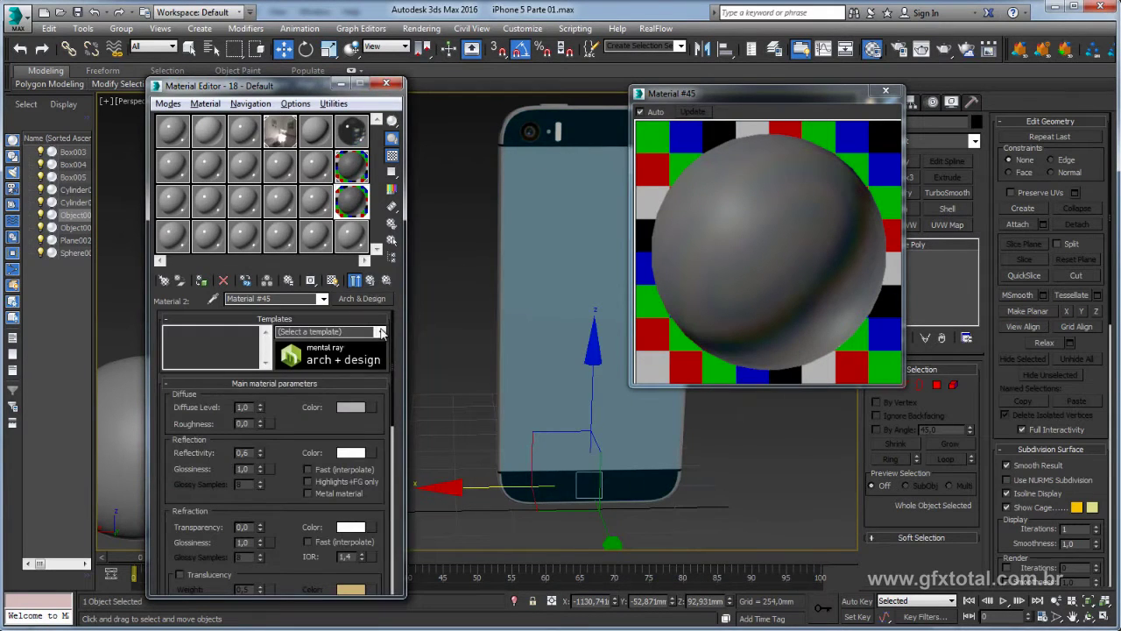
left_click(309, 573)
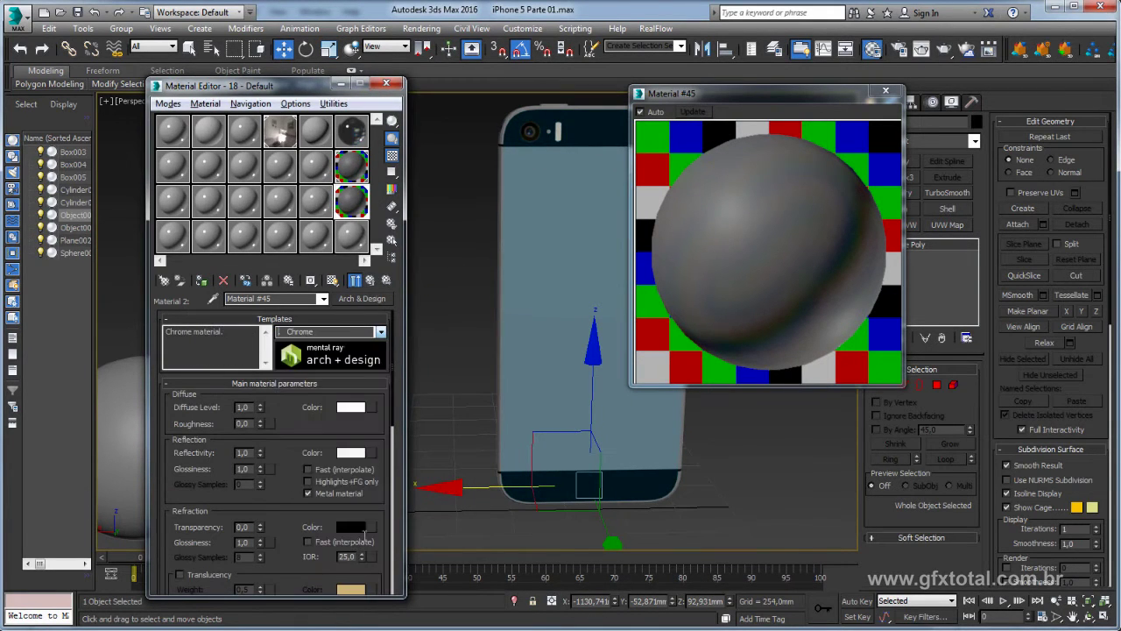
left_click(371, 281)
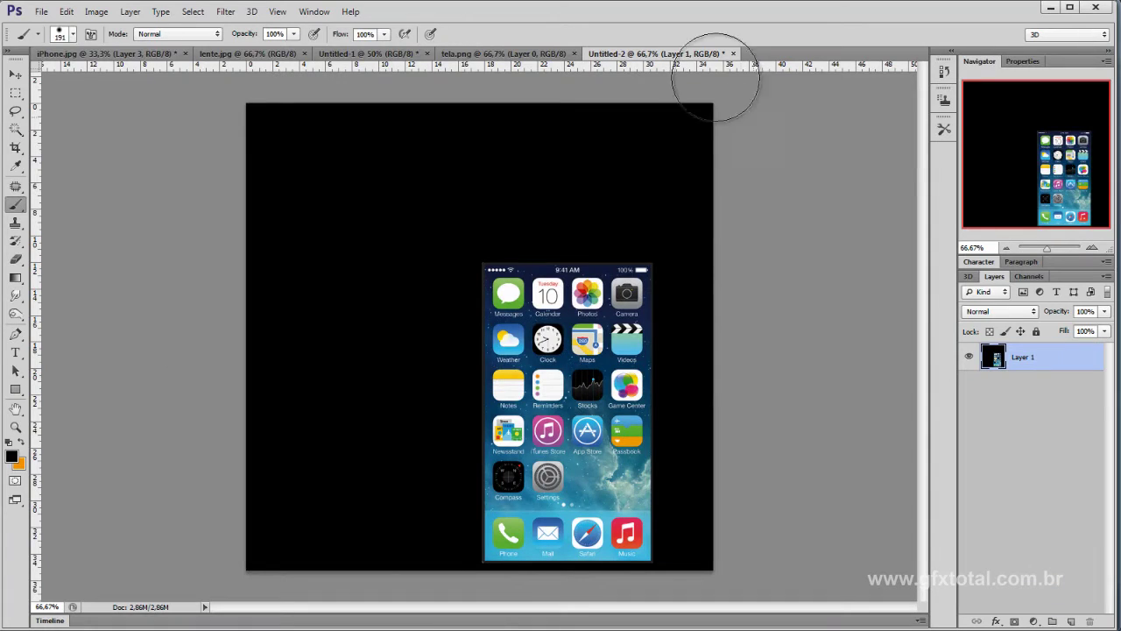
Review the tela.png, Untitled-1 and Untitled-2 documents, zooming the phone screen to 50%.
left_click(519, 53)
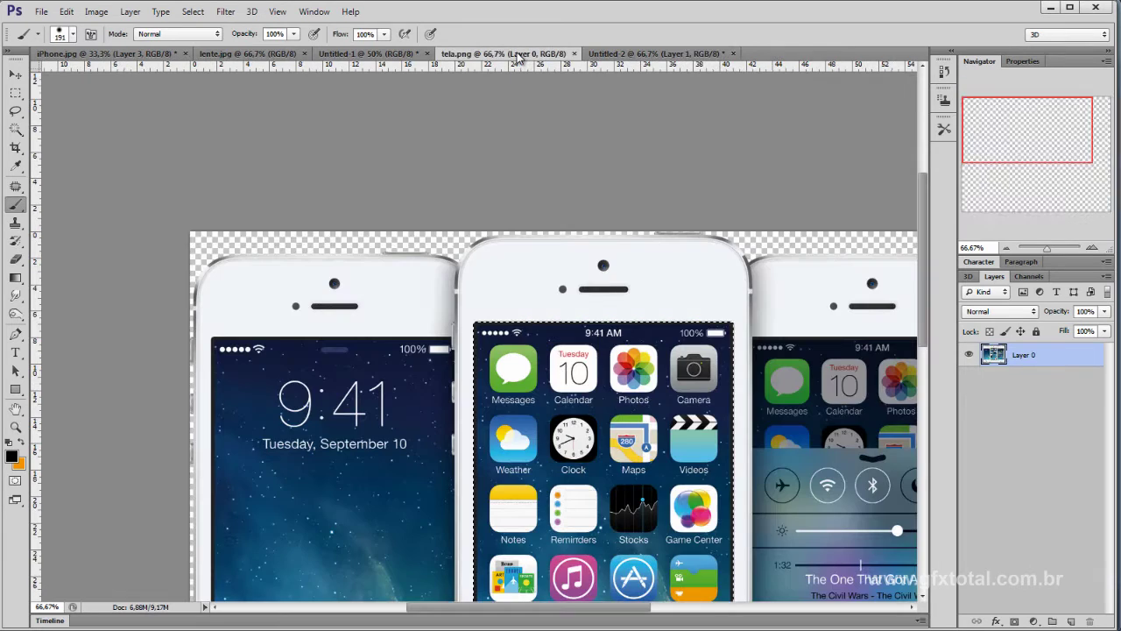
left_click(368, 53)
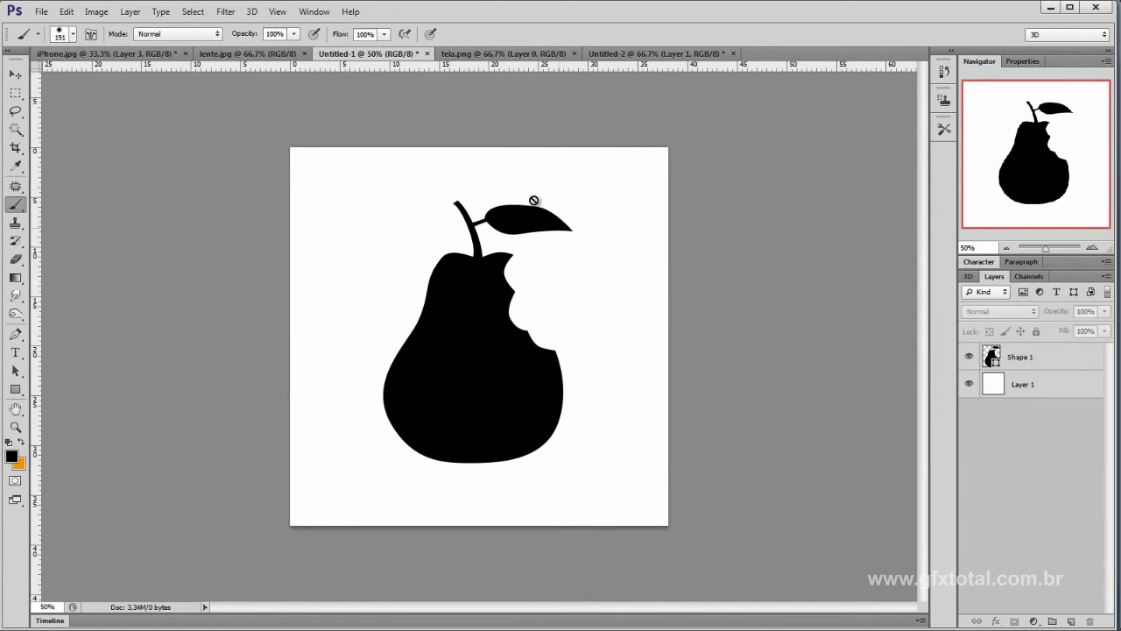
left_click(542, 53)
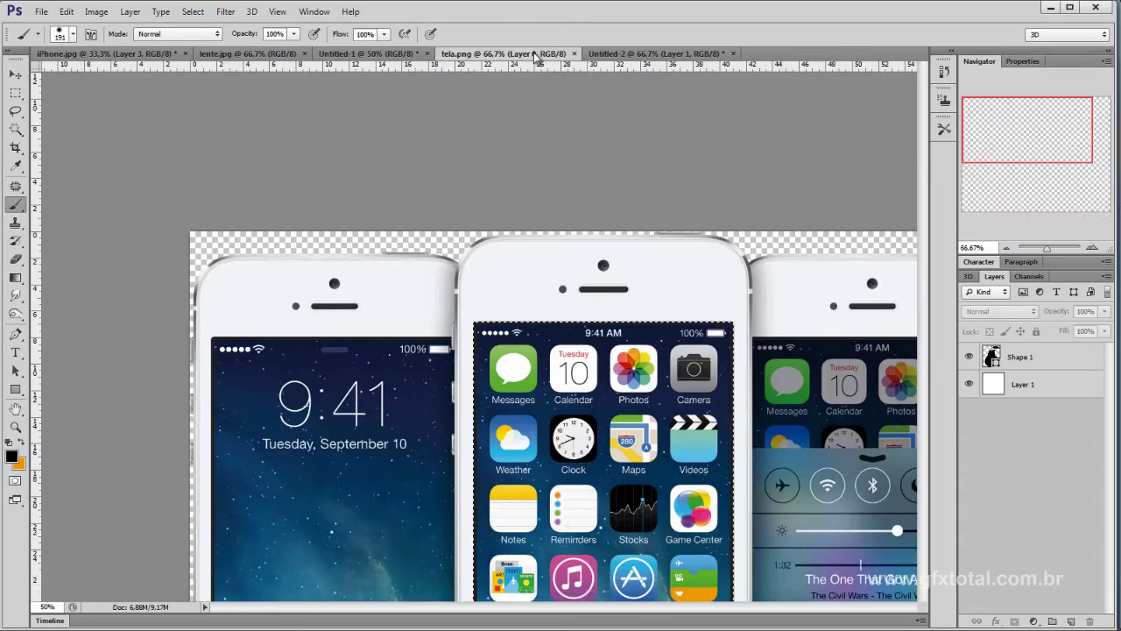
left_click(651, 55)
left_click(1006, 249)
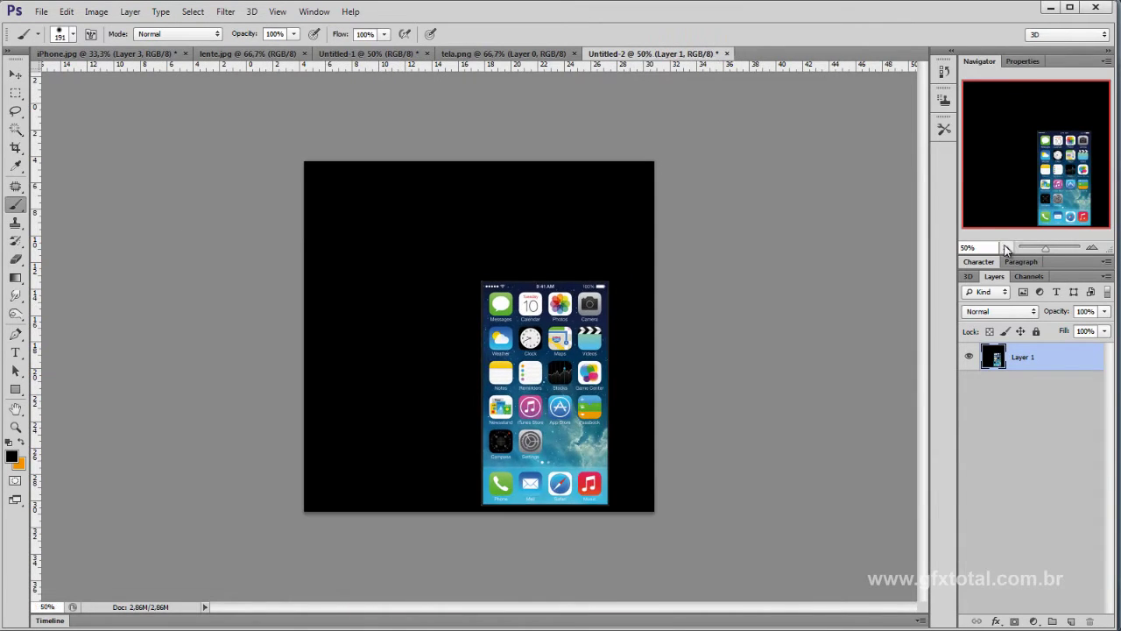
left_click(504, 53)
left_click(608, 53)
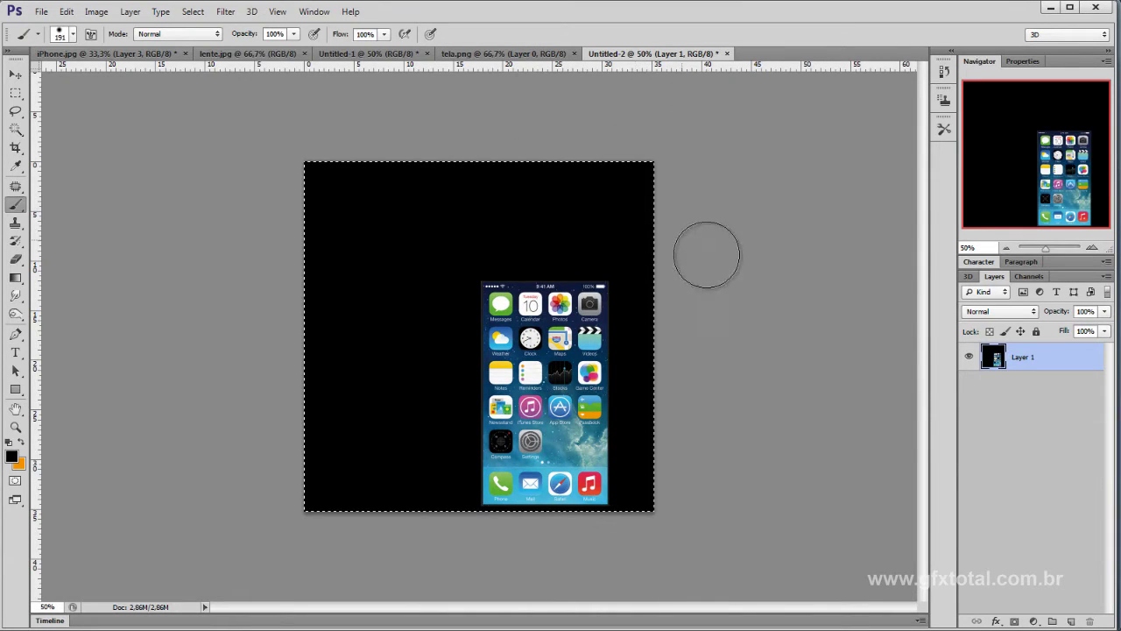
left_click(526, 53)
left_click(372, 53)
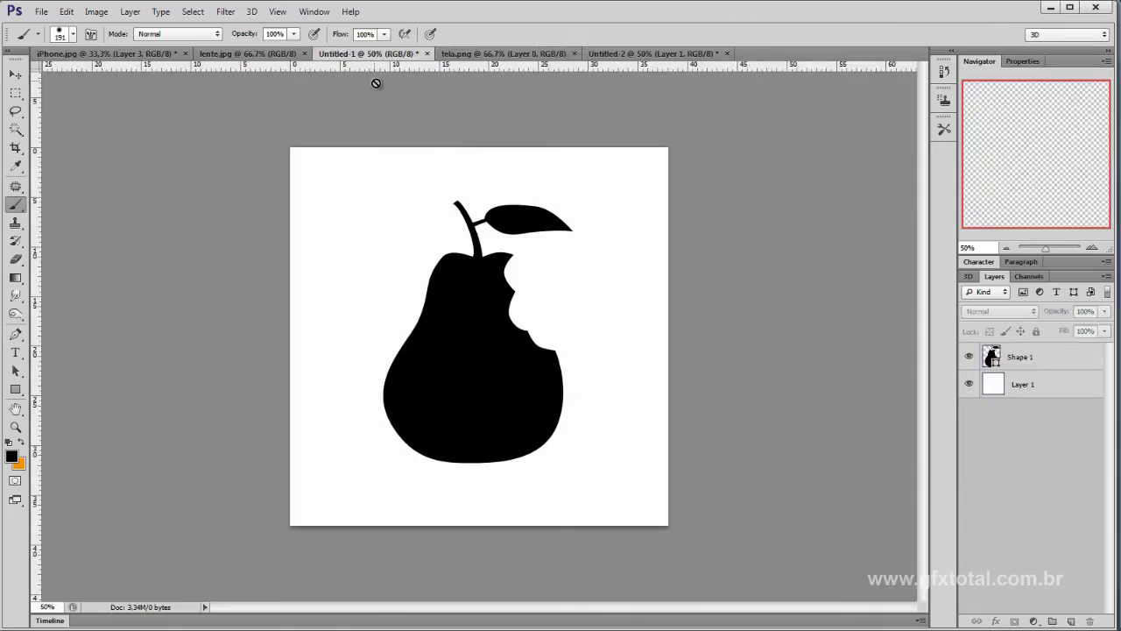
Scale the pear's Shape 1 layer down to about 74%.
left_click(15, 74)
left_click(492, 332)
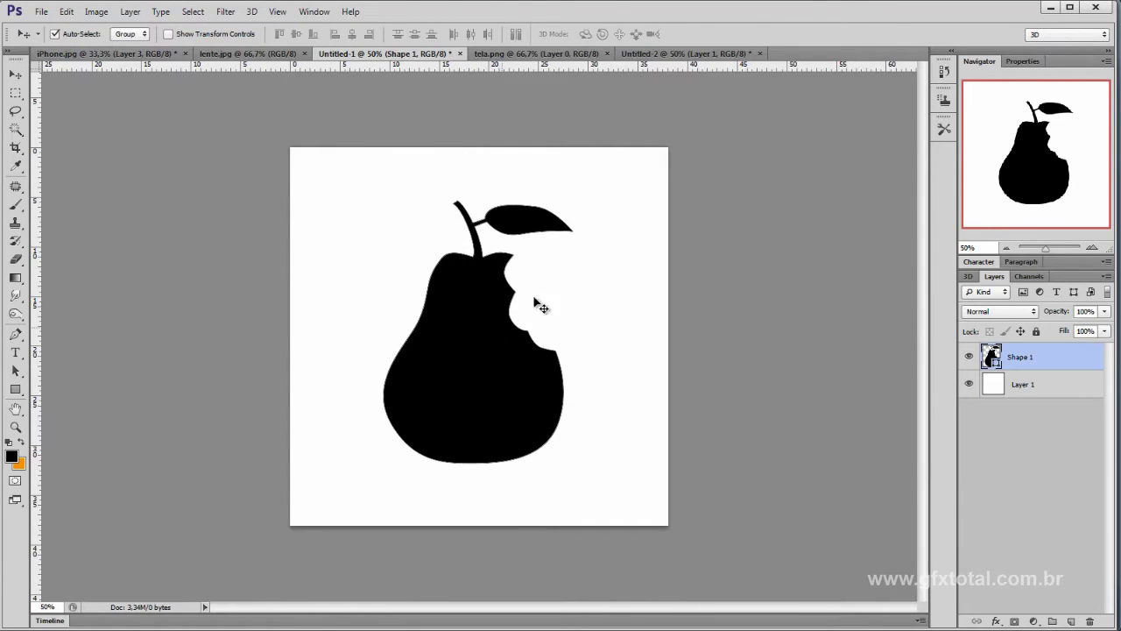
key("ctrl+t")
left_click_drag(575, 200, 548, 235, "alt+shift")
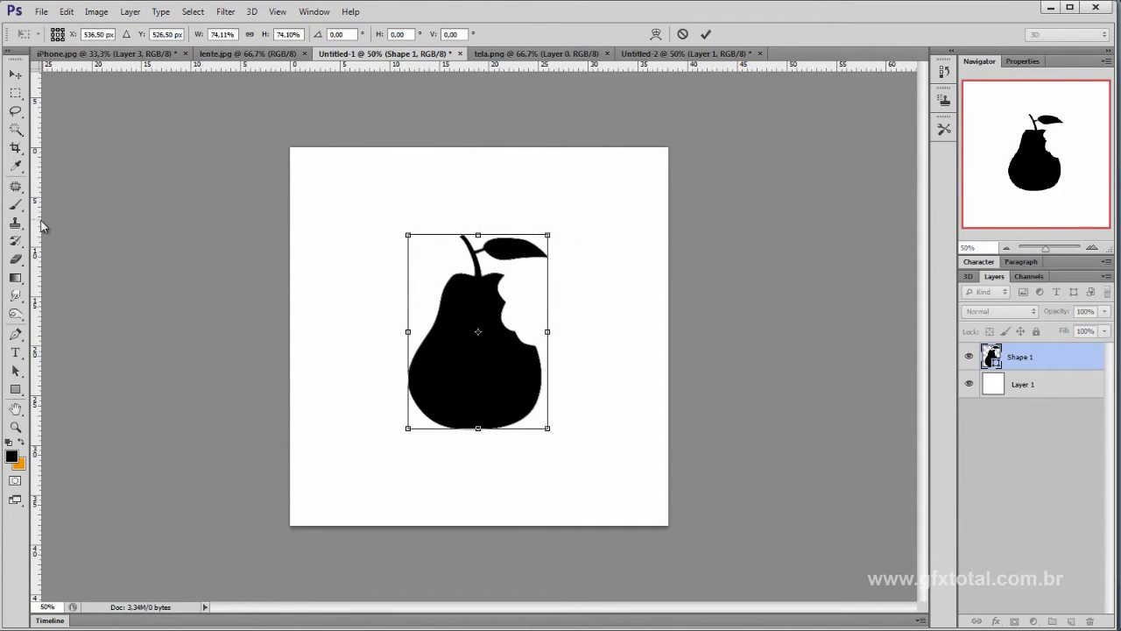
key("Return")
Enlarge the Untitled-1 canvas beyond its edges with the Crop tool.
key("c")
left_click_drag(478, 526, 481, 611)
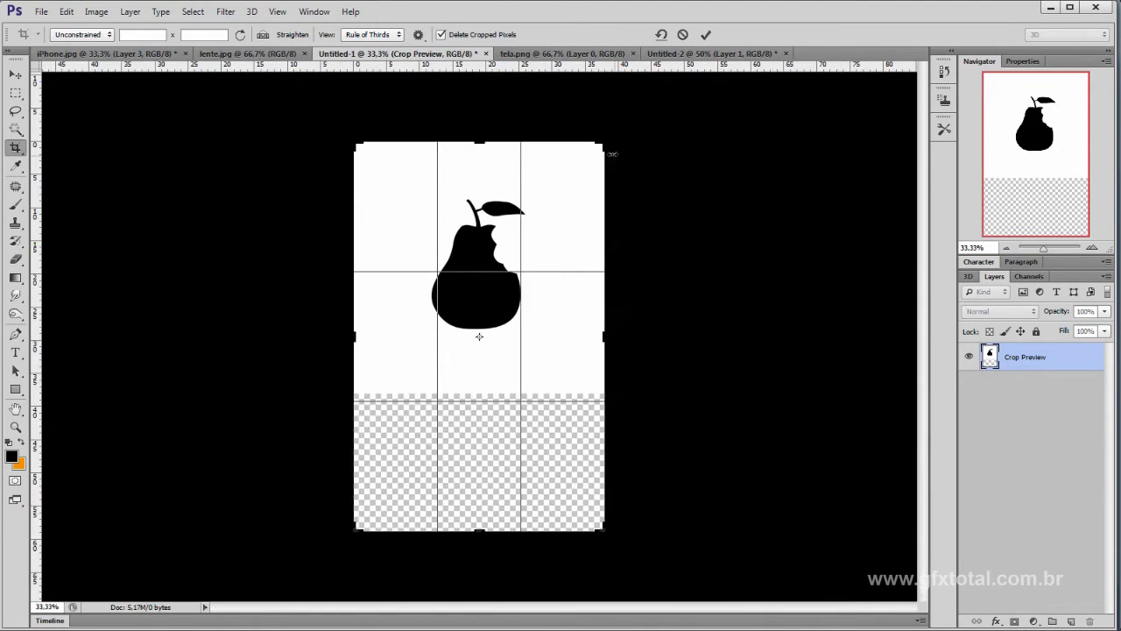
left_click_drag(612, 154, 643, 106, "alt")
key("Return")
Fill background Layer 1 with white and bring up the Save As dialog.
key("v")
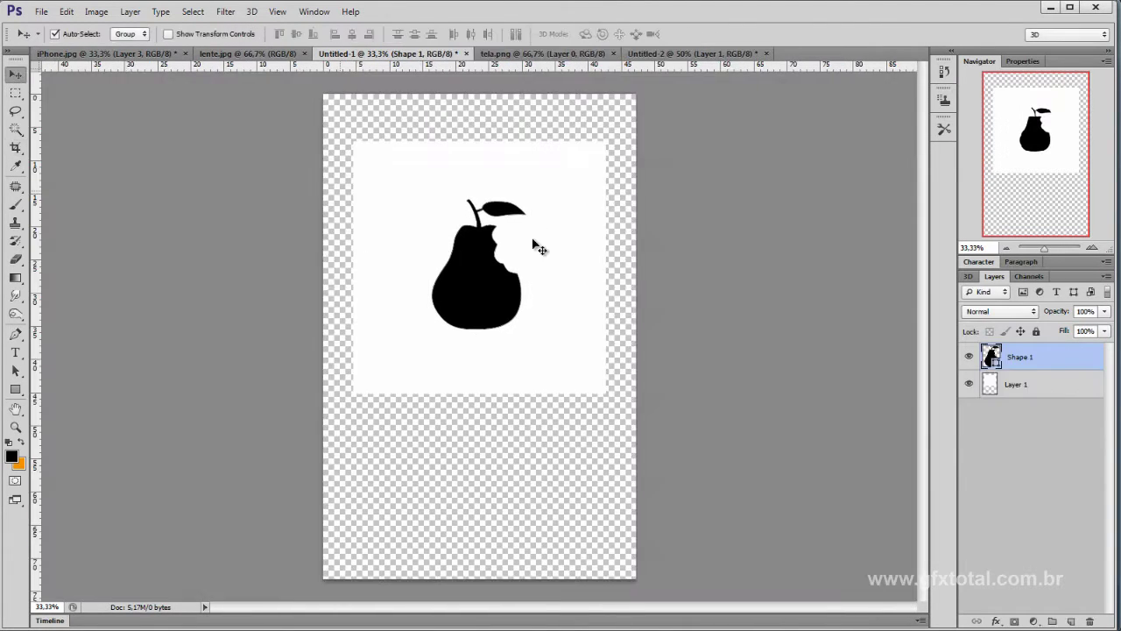
left_click(1038, 386)
key("alt+BackSpace")
key("ctrl+BackSpace")
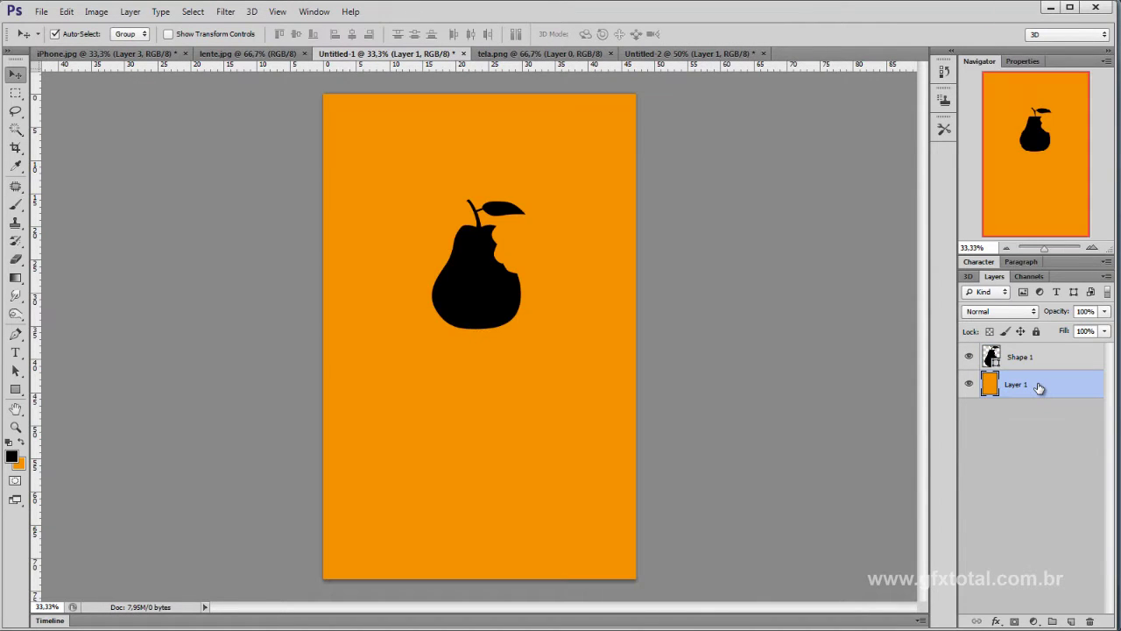
key("alt+BackSpace")
key("ctrl+i")
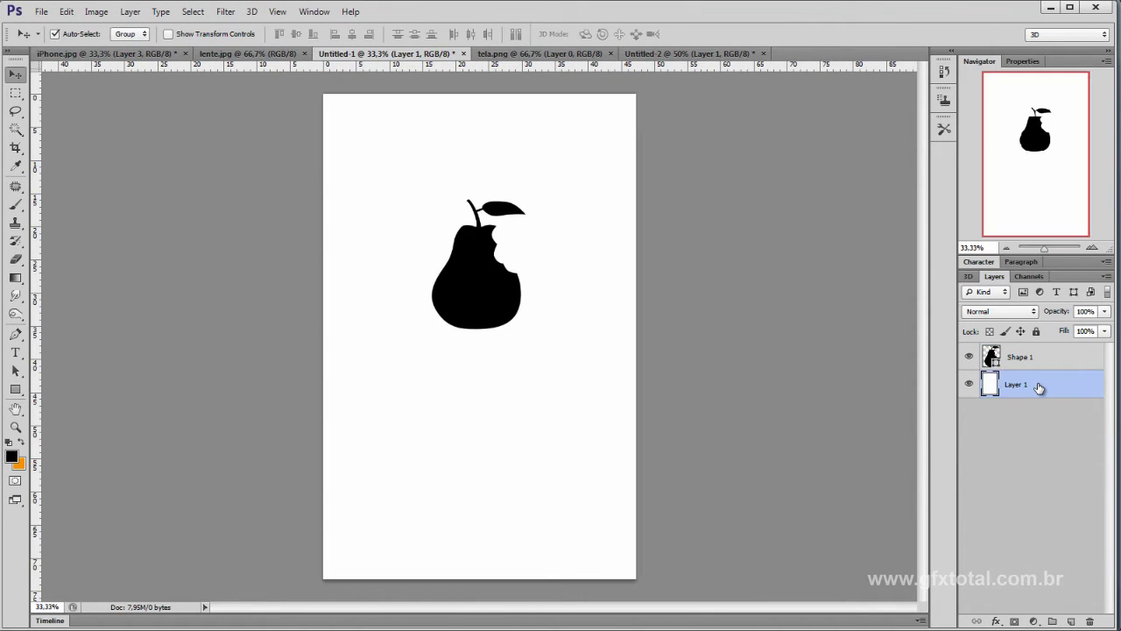
key("ctrl+shift+s")
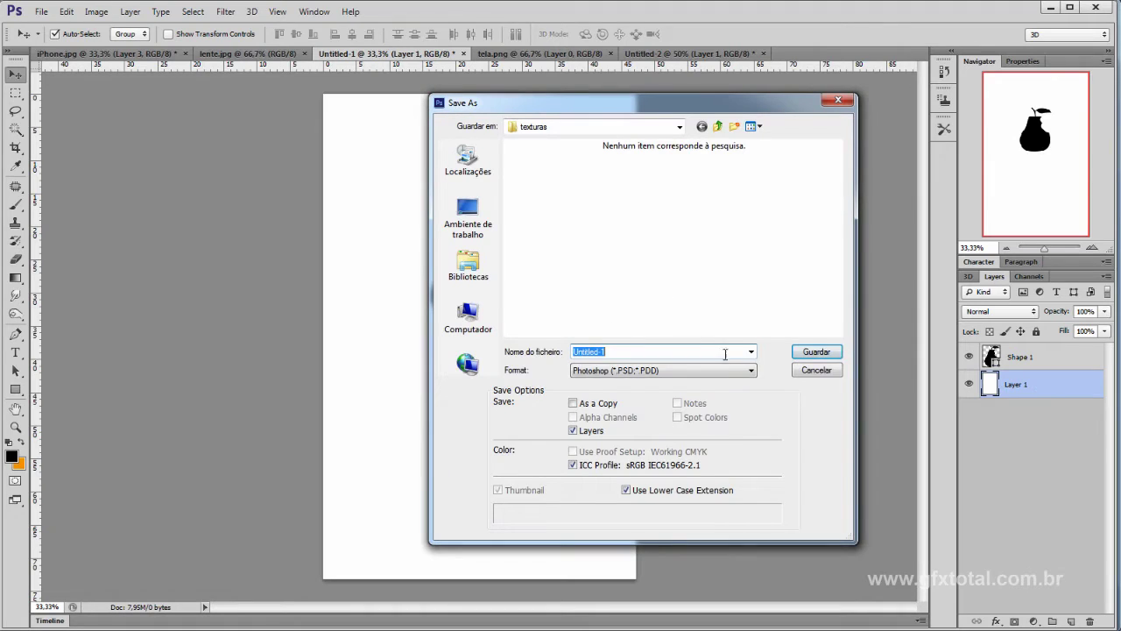
Cancel saving, enlarge the canvas evenly around the pear, and fill Layer 1 white.
left_click(807, 369)
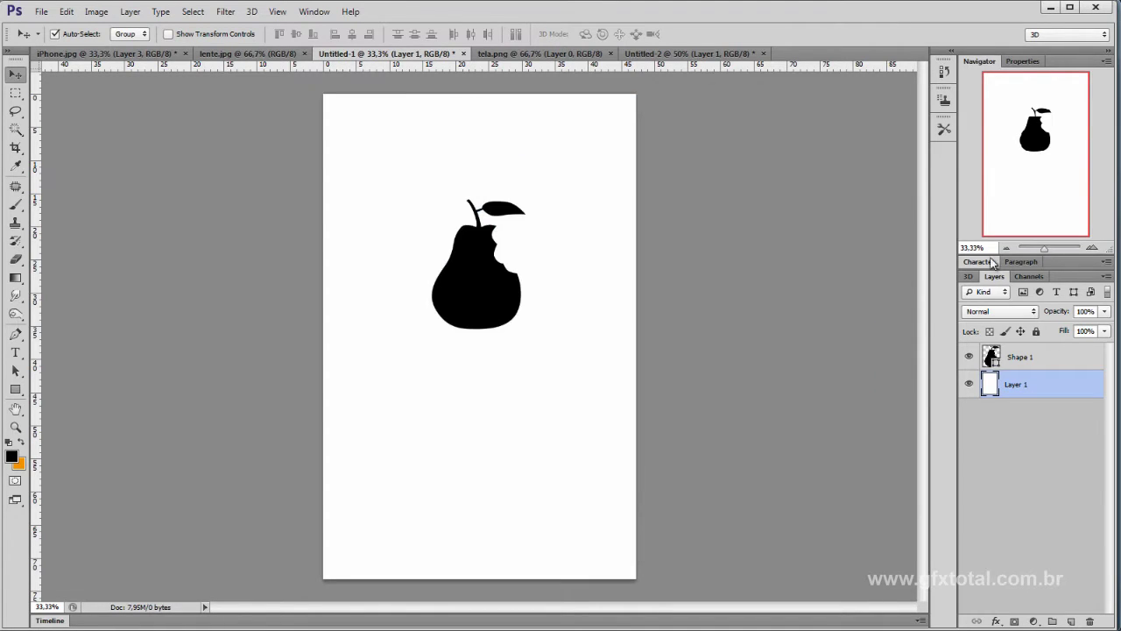
key("ctrl+minus")
key("ctrl+minus")
key("c")
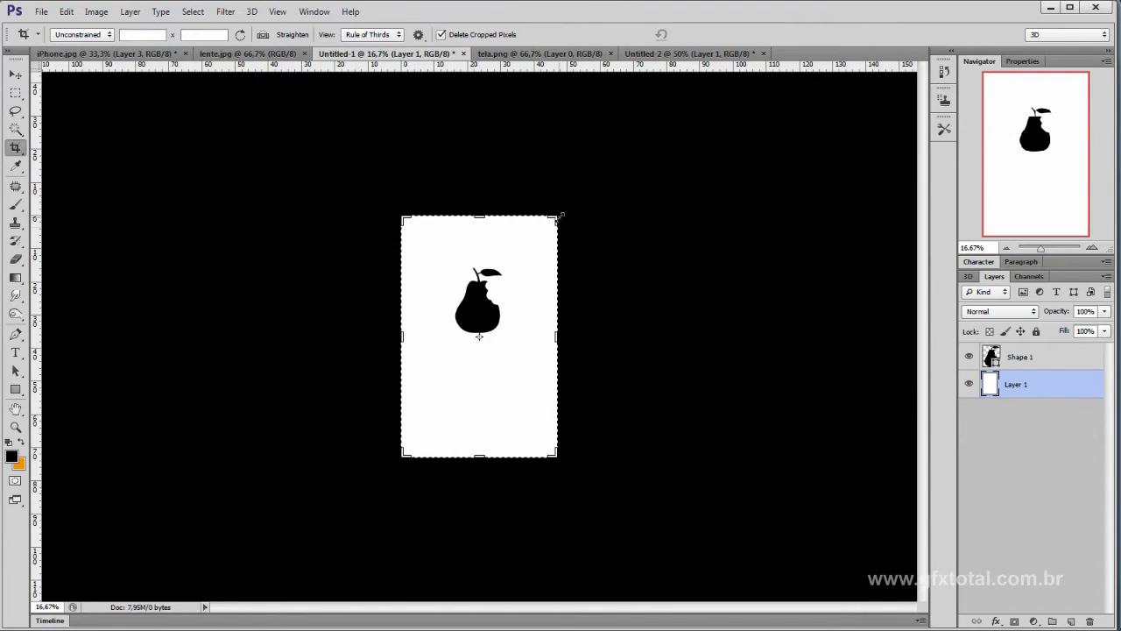
left_click_drag(561, 215, 657, 190, "alt+shift")
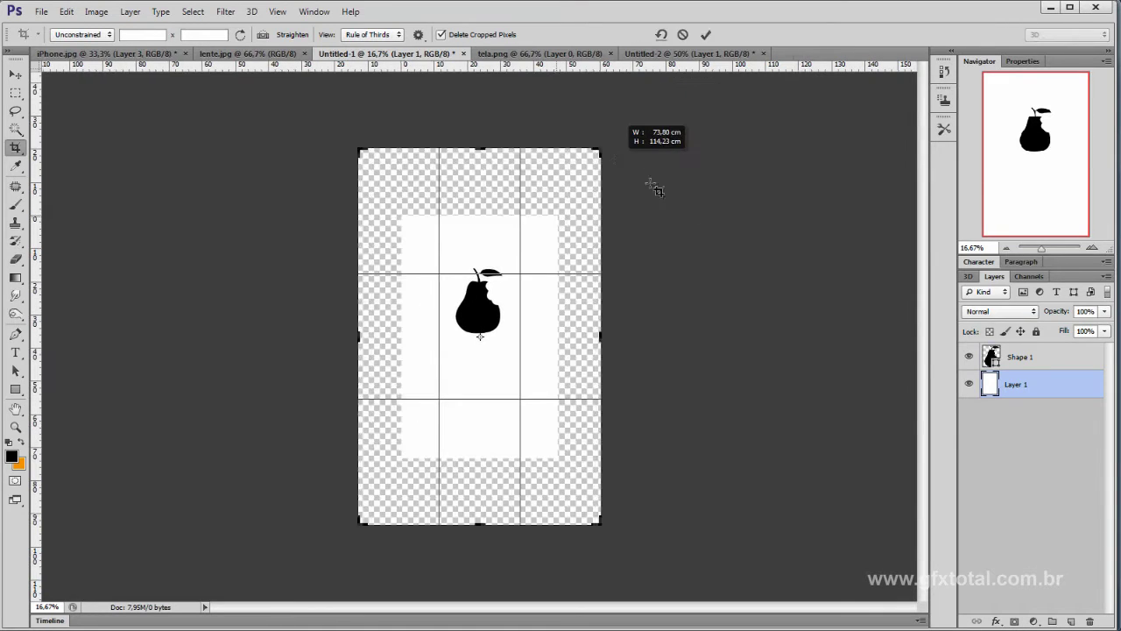
key("Return")
key("alt+BackSpace")
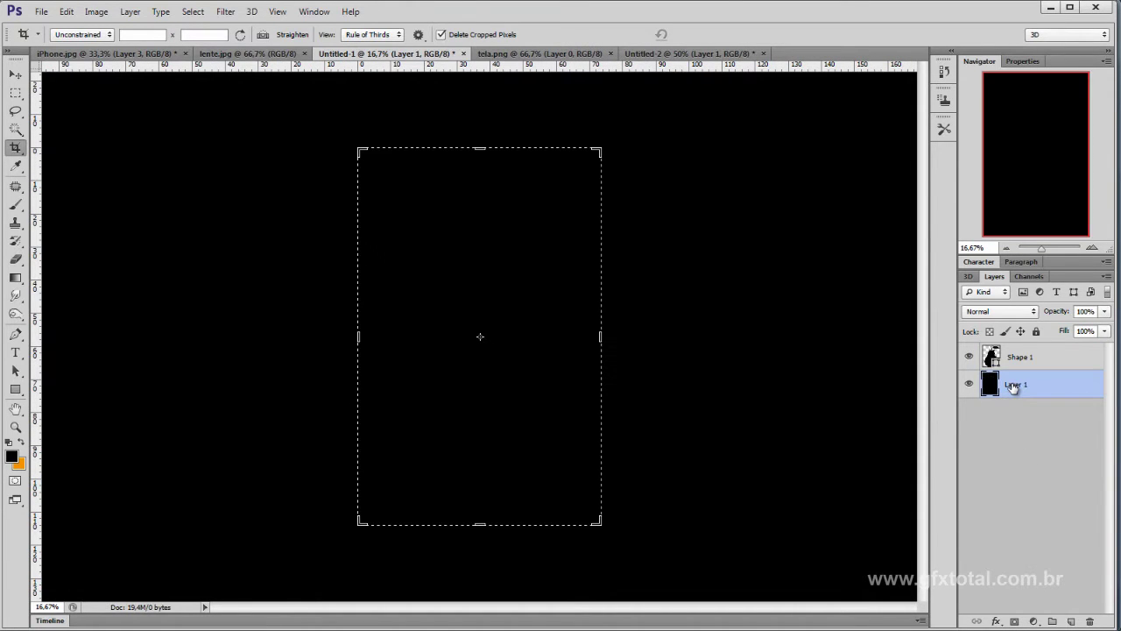
key("ctrl+BackSpace")
key("alt+BackSpace")
key("ctrl+i")
left_click(24, 74)
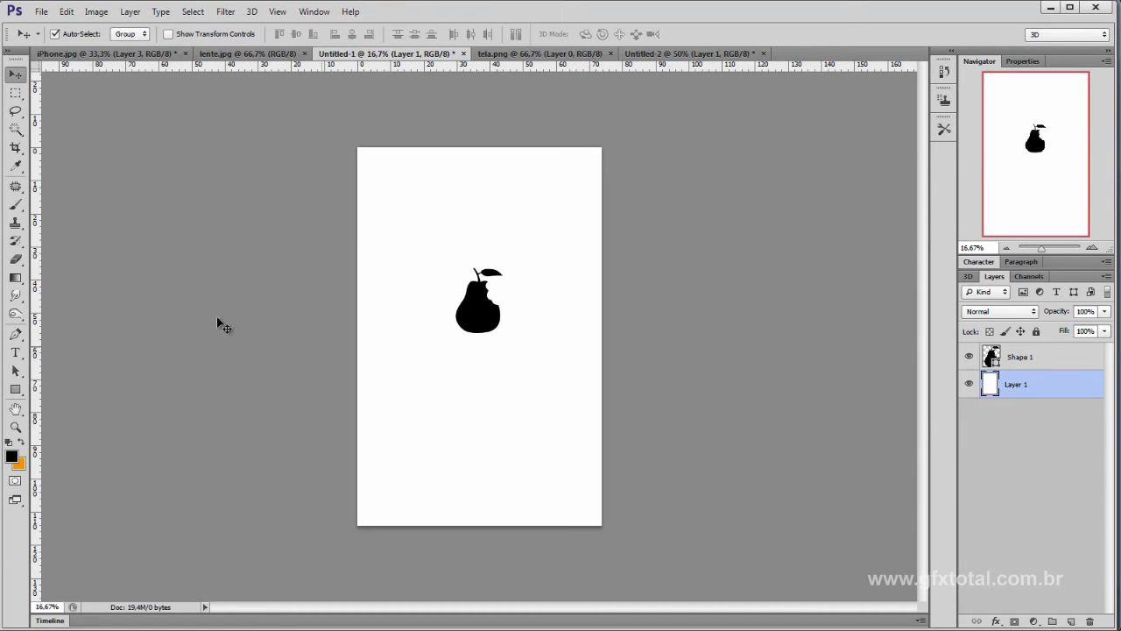
Save the image as a JPEG named logo.
key("ctrl+s")
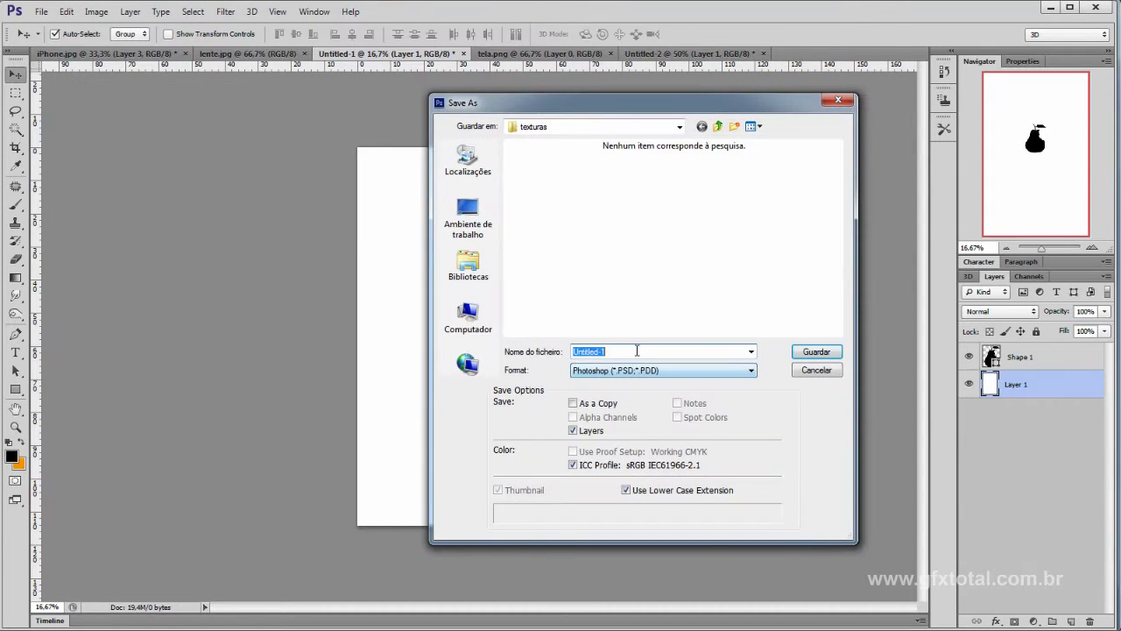
type("lo")
key("Tab")
key("alt+Down")
key("Down")
key("Down")
key("Down")
key("Down")
key("Down")
key("Down")
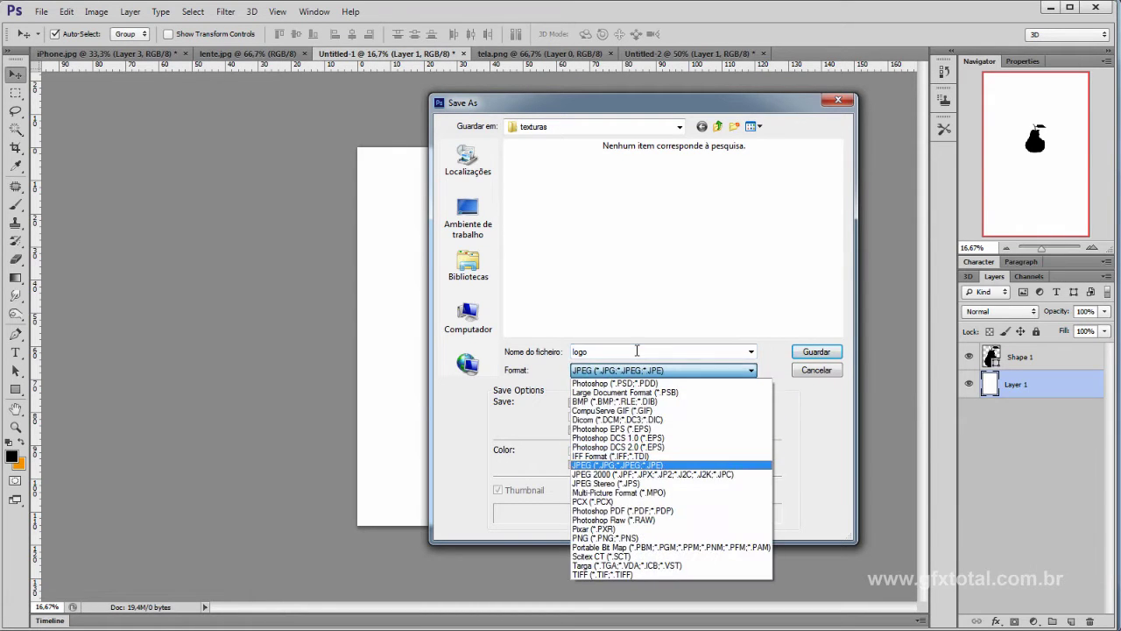
key("Return")
key("Return")
key("Return")
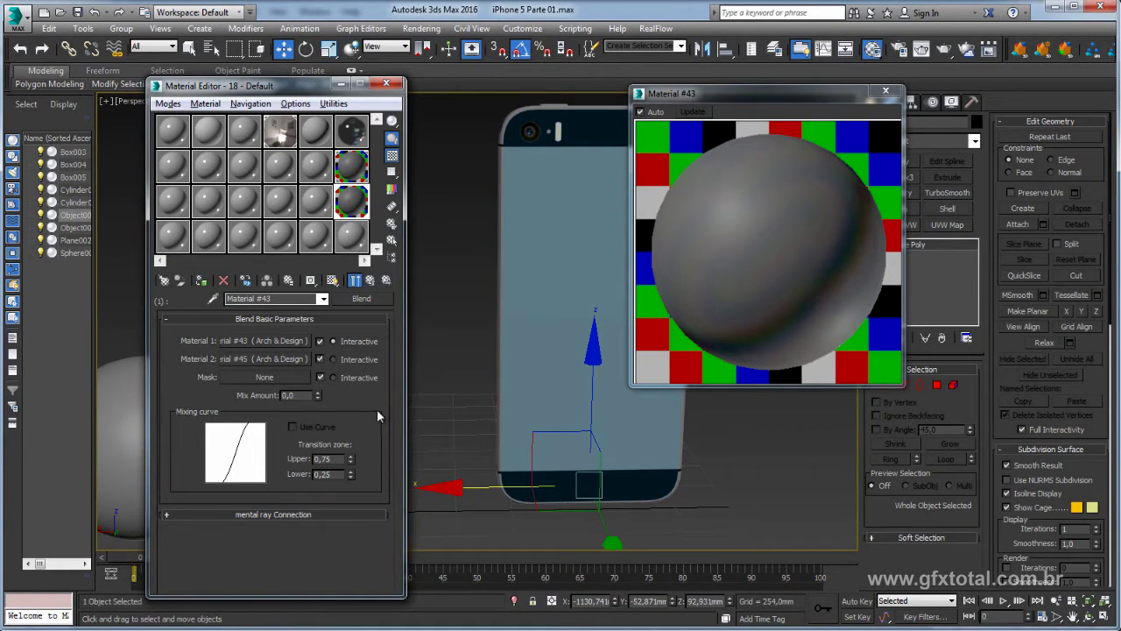
Load logo.jpg from the texturas folder as a Bitmap in the Blend material's Mask slot.
left_click(259, 378)
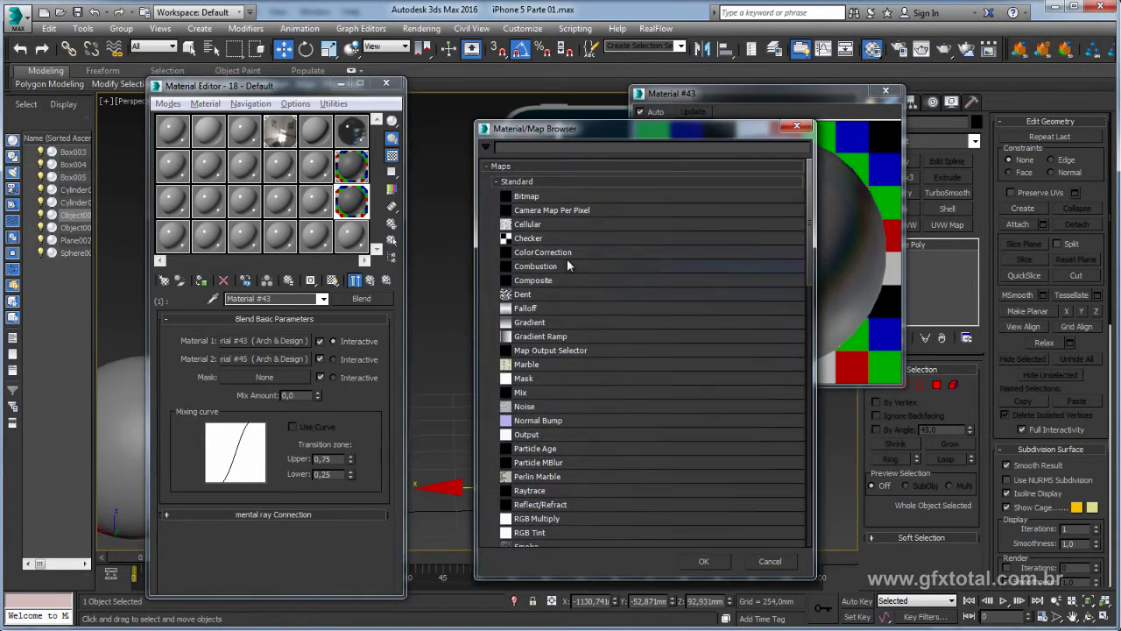
double_click(531, 197)
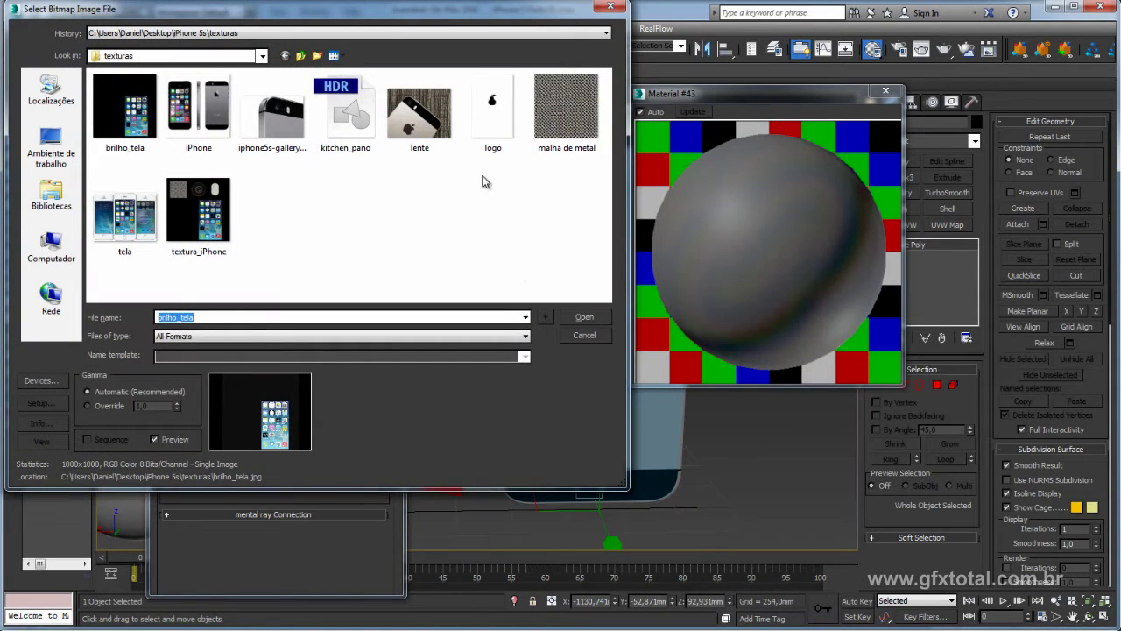
left_click(493, 135)
double_click(492, 119)
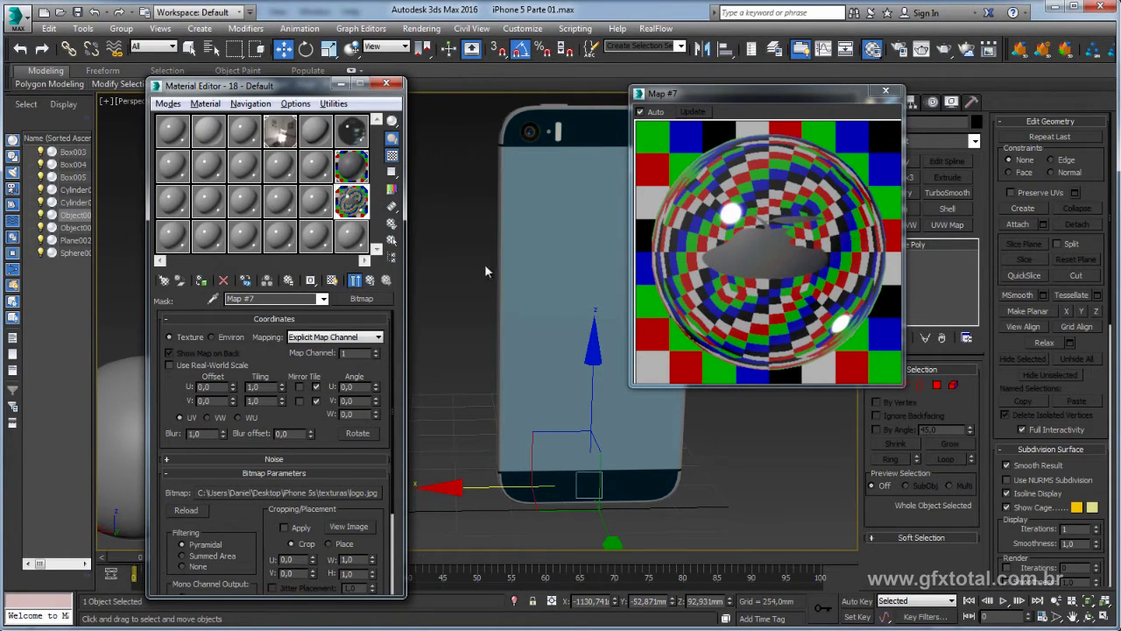
middle_click_drag(499, 260, 530, 253, "alt")
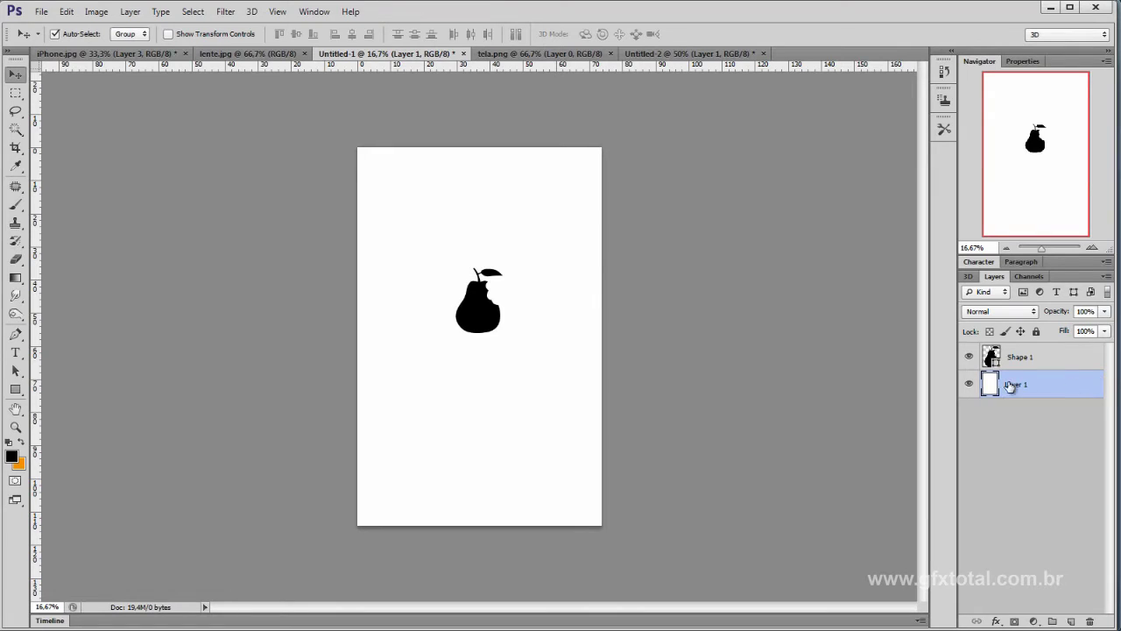
Fill the background black and change the Shape 1 pear's colour to white.
key("alt+BackSpace")
double_click(991, 357)
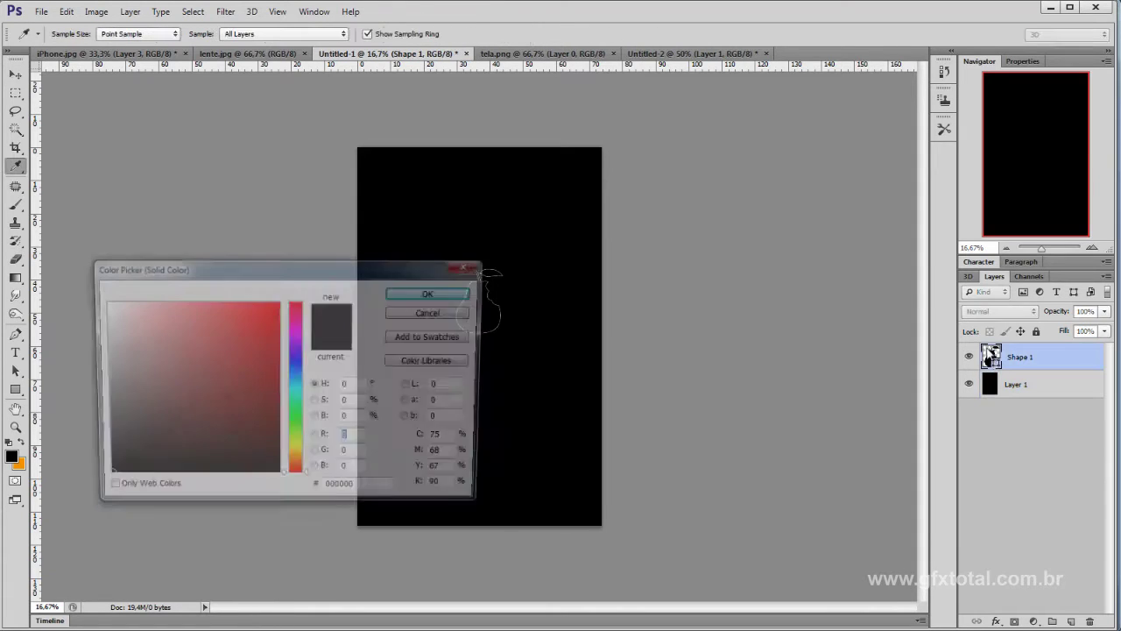
left_click_drag(237, 400, 69, 269)
left_click(433, 292)
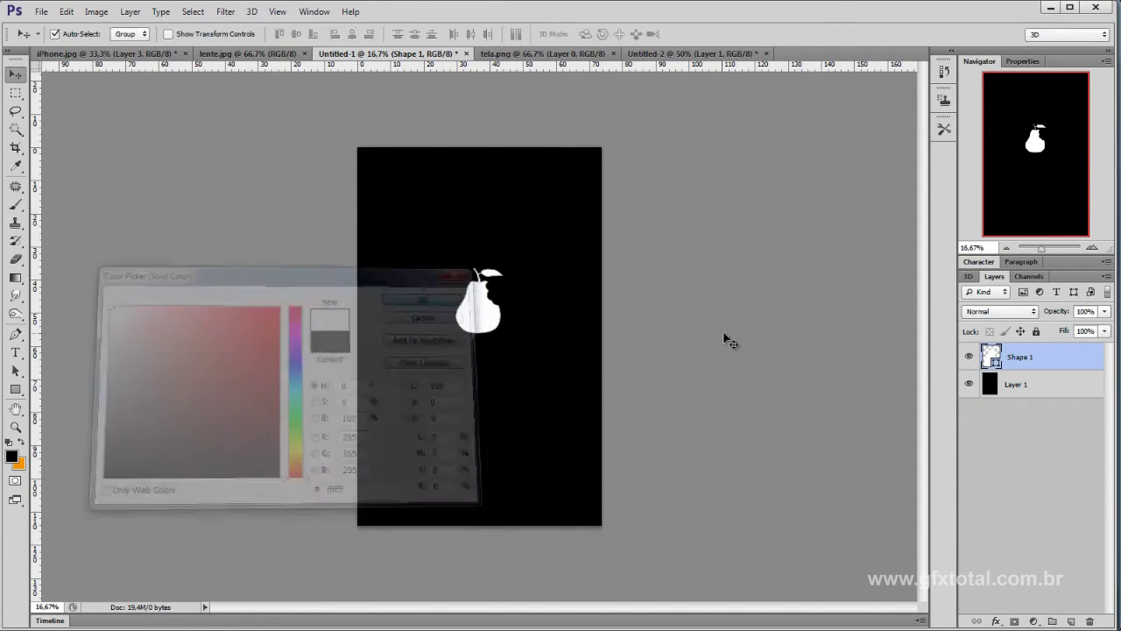
Save the image as JPEG, overwriting logo.jpg with the default quality options.
key("ctrl+s")
left_click(584, 370)
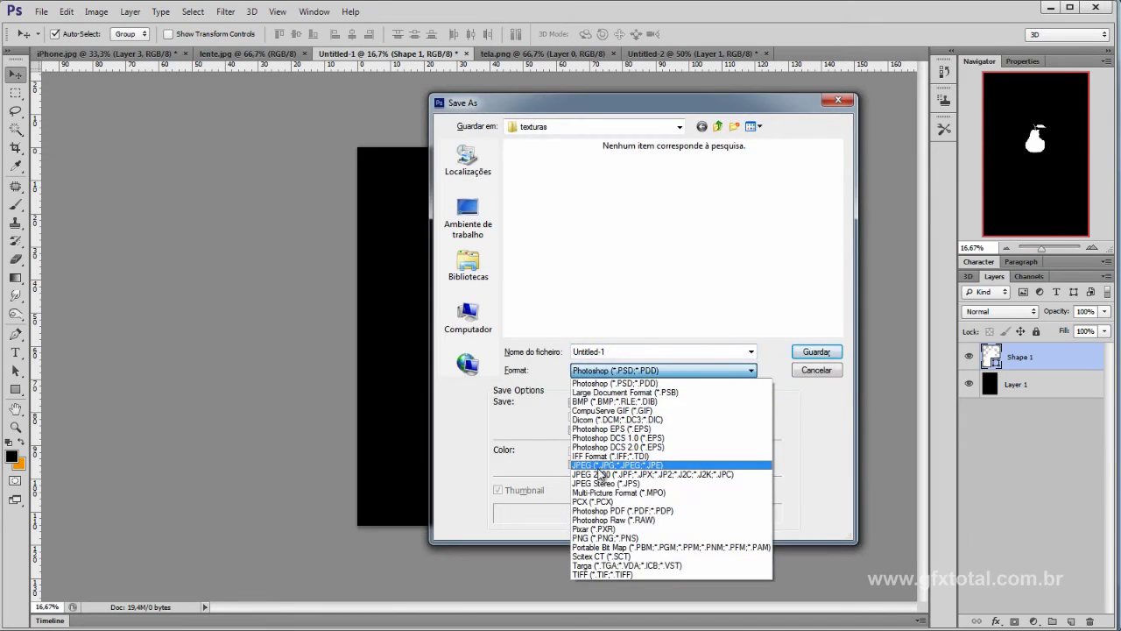
left_click(613, 465)
left_click(534, 304)
key("Return")
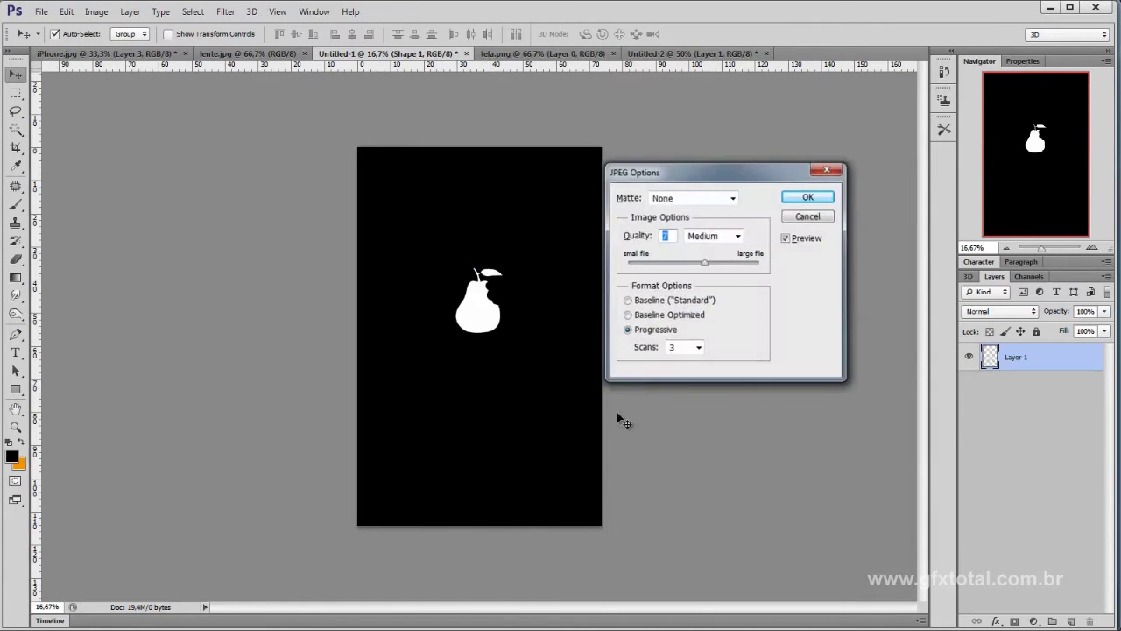
key("Return")
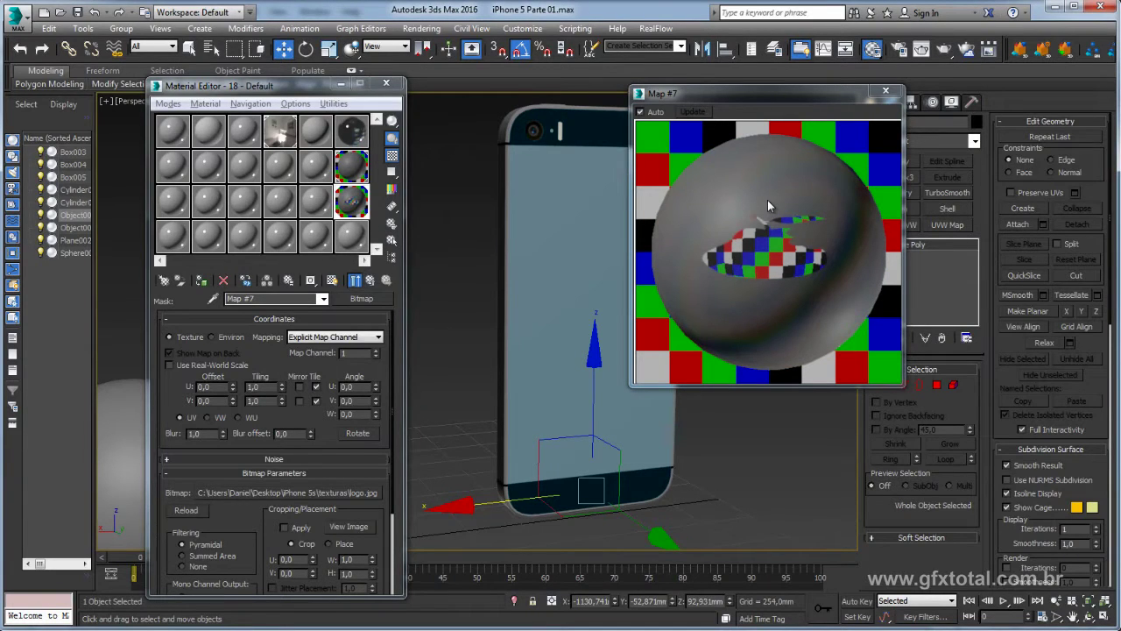
Add an Unwrap UVW modifier to the phone and show the logo.jpg map (Map #7) in the UV editor.
left_click(885, 91)
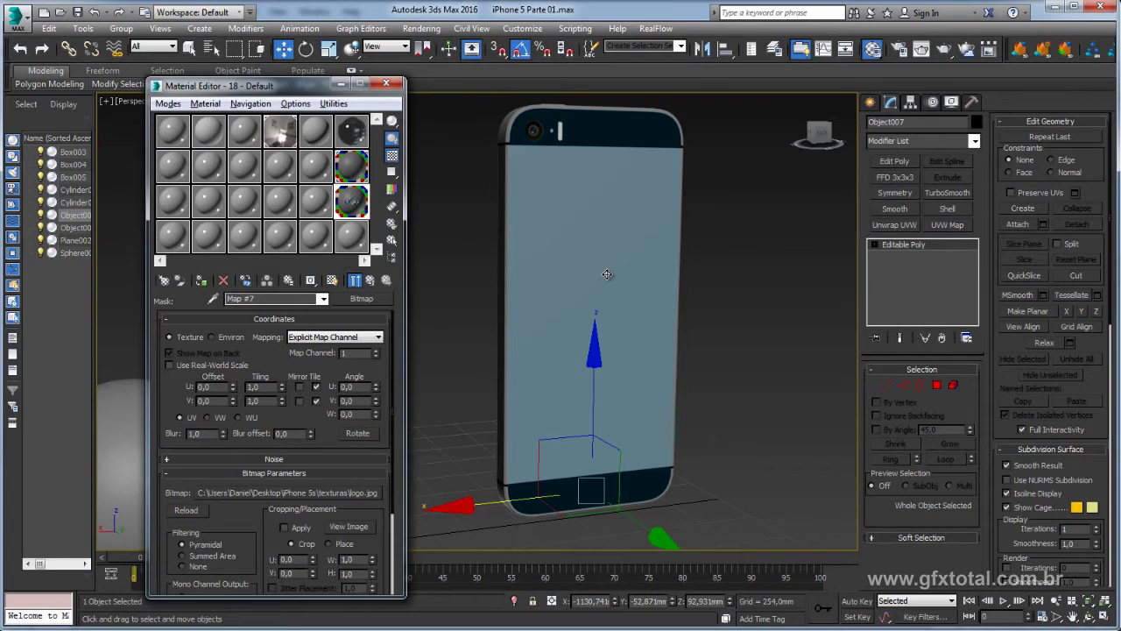
left_click(891, 224)
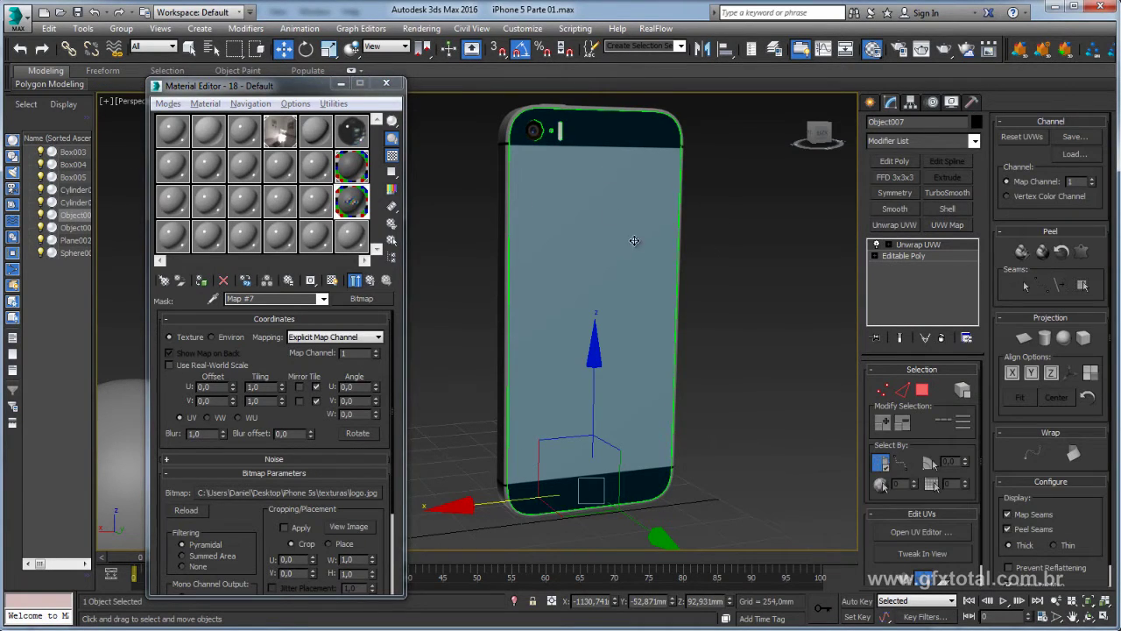
left_click(916, 532)
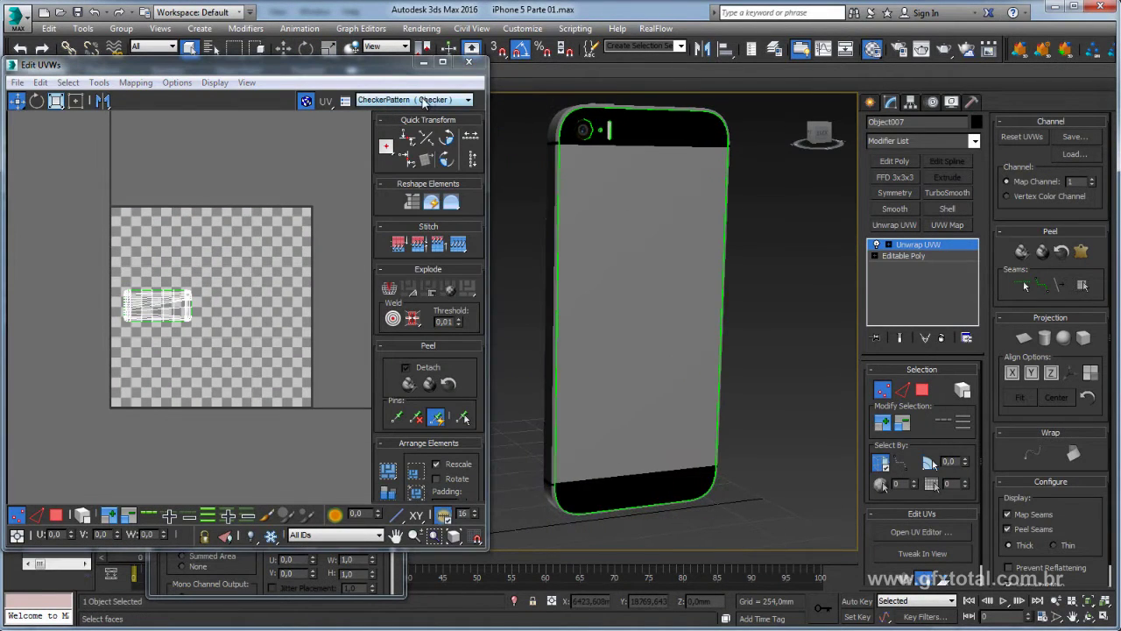
left_click(424, 102)
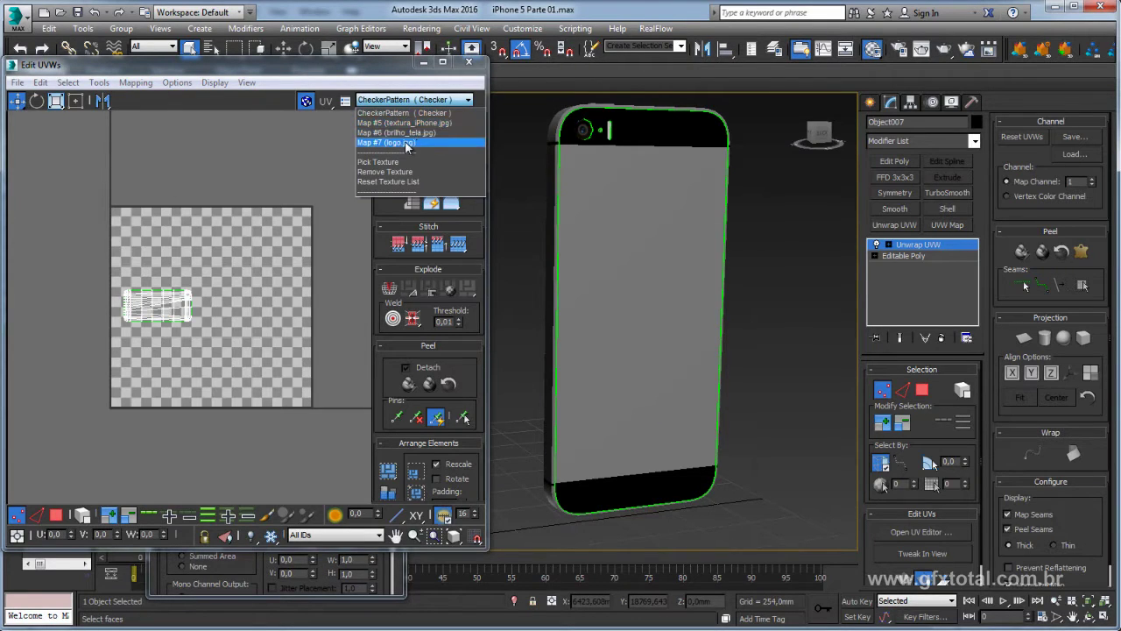
left_click(405, 143)
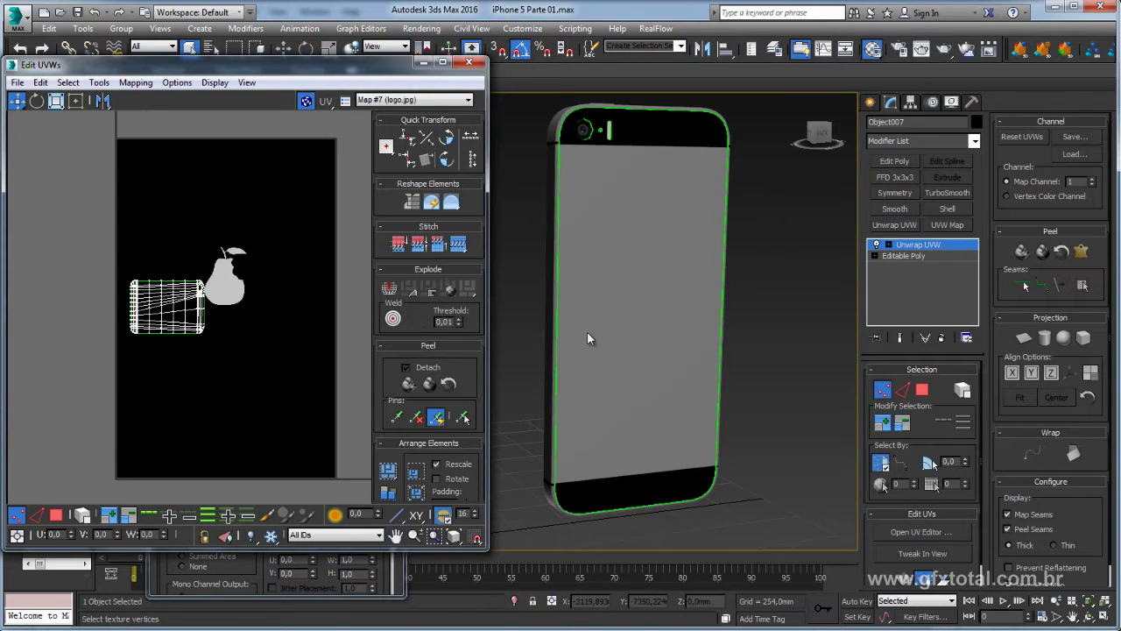
Select the phone's back faces and move their UV island to the lower-left of the logo map.
key("3")
left_click(648, 312)
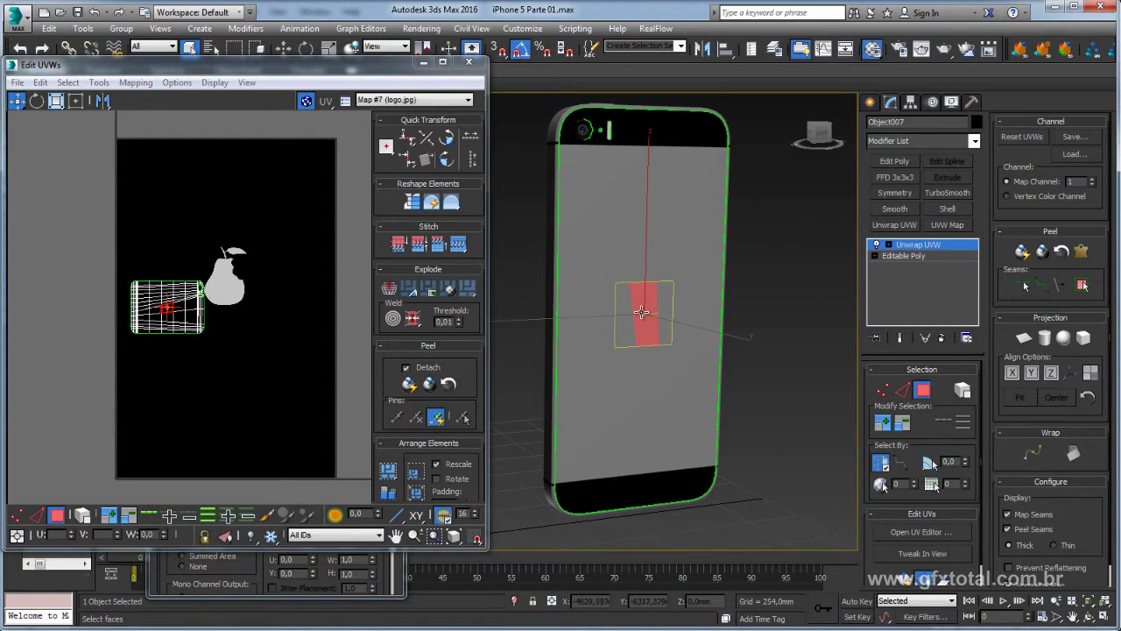
key("F3")
middle_click_drag(642, 312, 526, 188, "alt")
left_click_drag(521, 184, 794, 458)
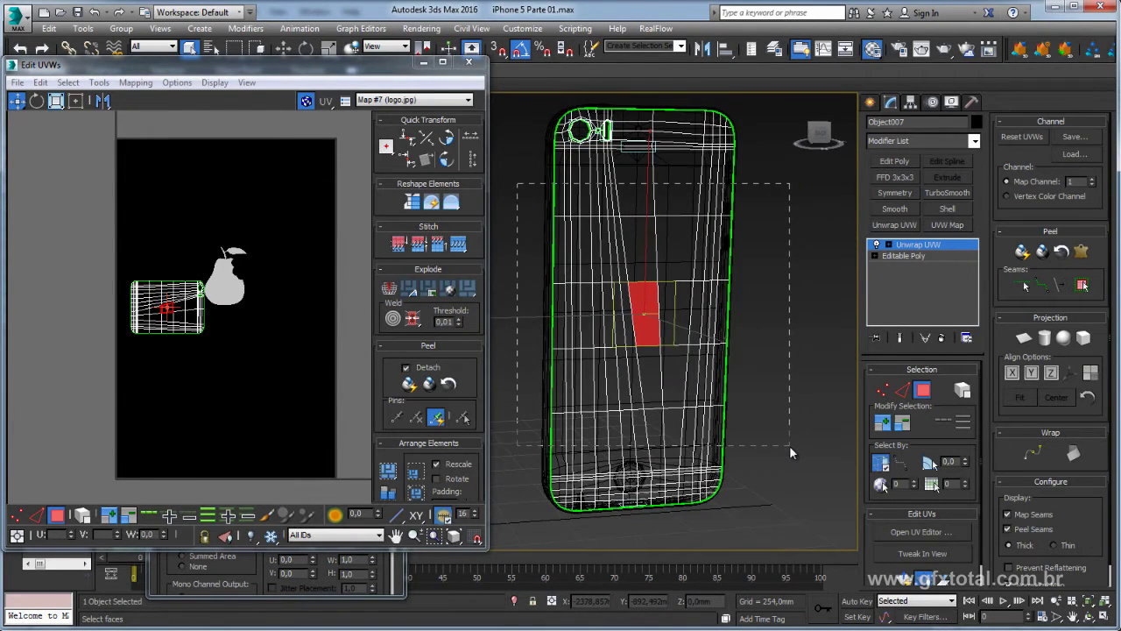
middle_click_drag(692, 420, 648, 416, "alt")
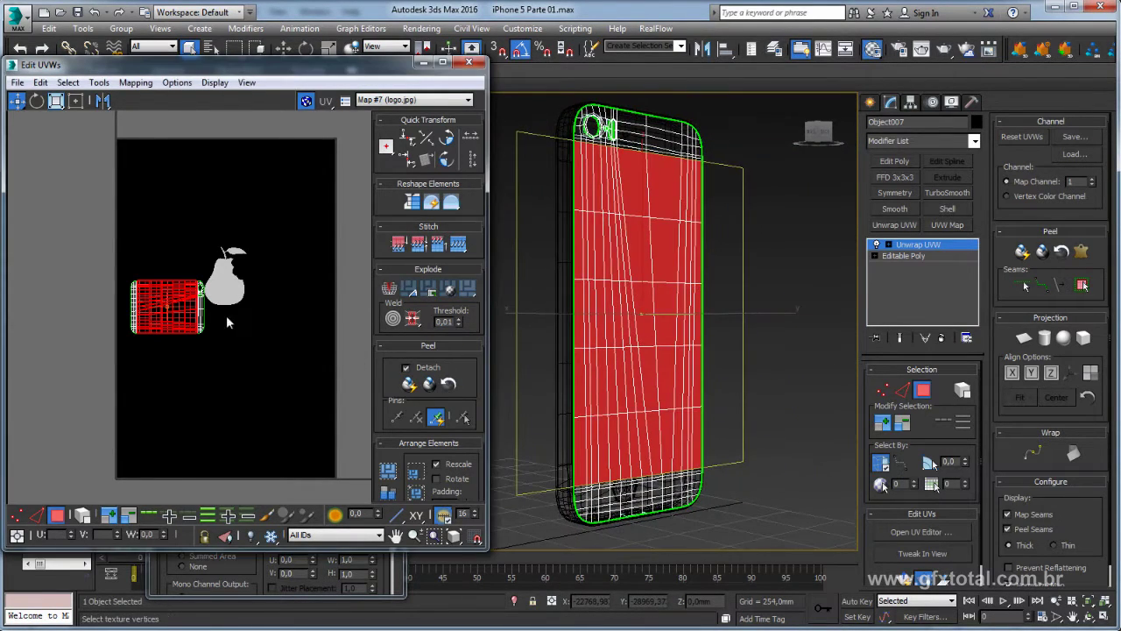
left_click(200, 311)
left_click_drag(200, 311, 194, 446)
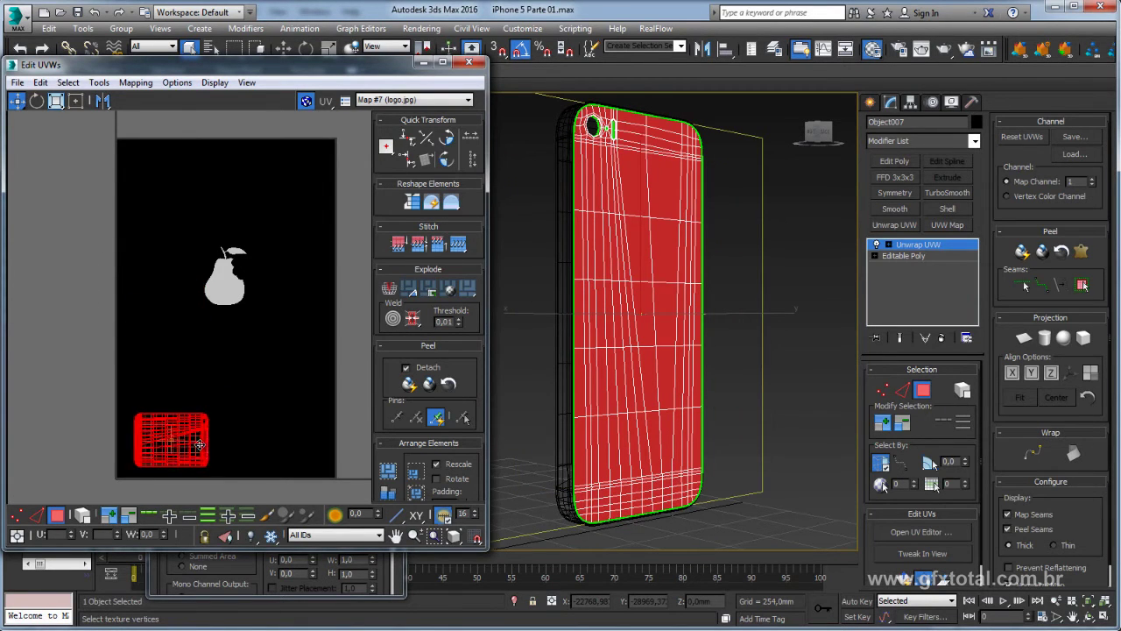
Reselect nearly all of the phone's back faces while adjusting the view.
left_click_drag(520, 285, 754, 325)
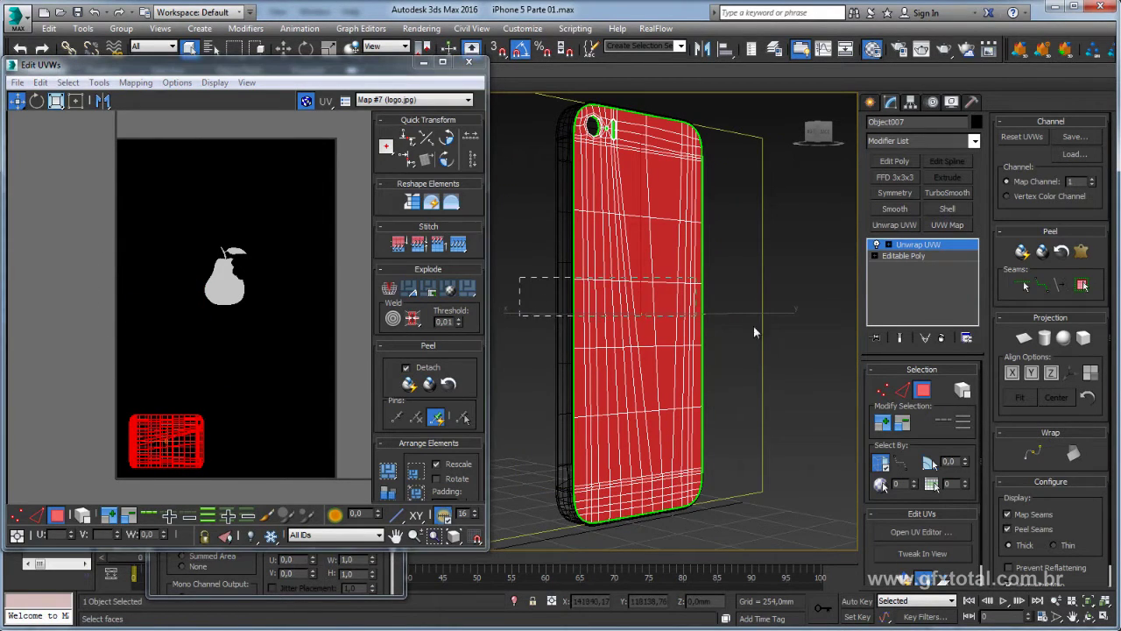
middle_click_drag(745, 345, 741, 353, "alt")
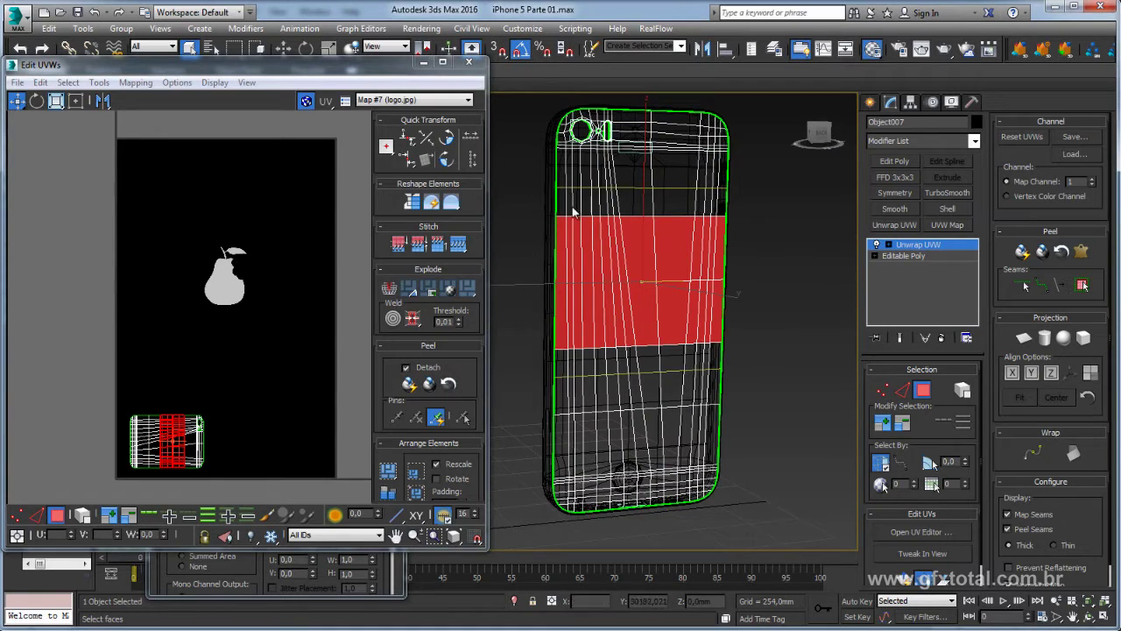
left_click_drag(770, 429, 770, 415)
mouse_move(770, 415)
middle_mouse_down("alt")
mouse_move(740, 447)
mouse_move(808, 438)
middle_mouse_up("alt")
scroll(740, 447, "up", 3)
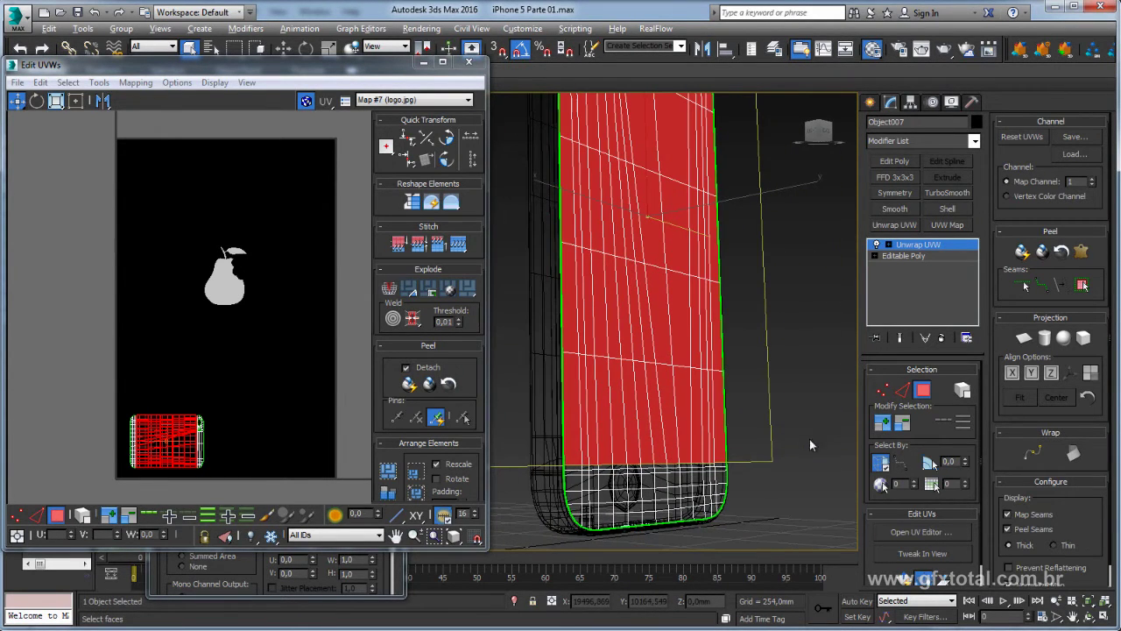
middle_click_drag(610, 490, 617, 482)
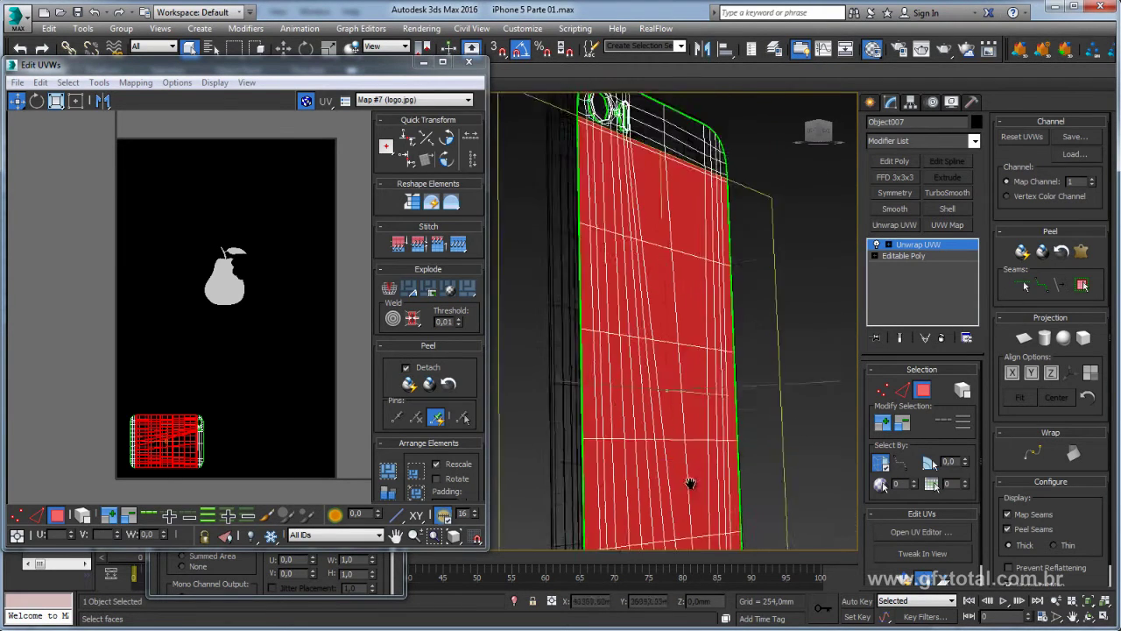
mouse_move(671, 268)
middle_mouse_down("alt")
mouse_move(654, 267)
mouse_move(671, 258)
mouse_move(609, 201)
mouse_move(572, 215)
mouse_move(581, 240)
mouse_move(604, 244)
mouse_move(670, 302)
mouse_move(644, 263)
middle_mouse_up("alt")
scroll(605, 240, "down", 1)
scroll(606, 240, "down", 4)
scroll(670, 302, "down", 3)
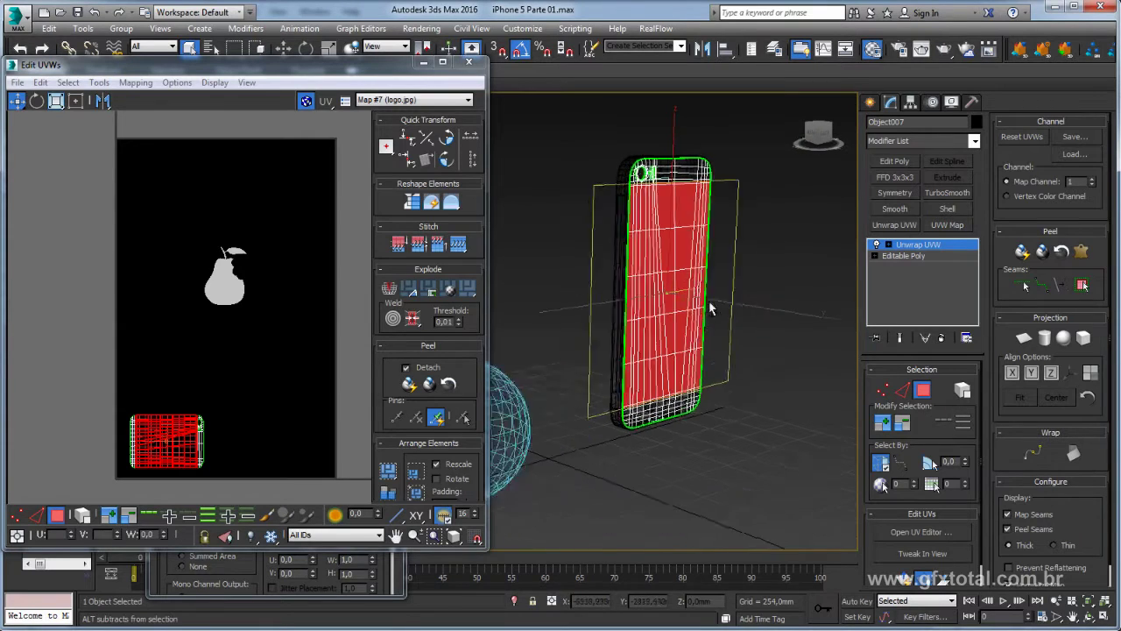
Apply a planar projection aligned to Y on the selected back faces.
left_click(914, 586)
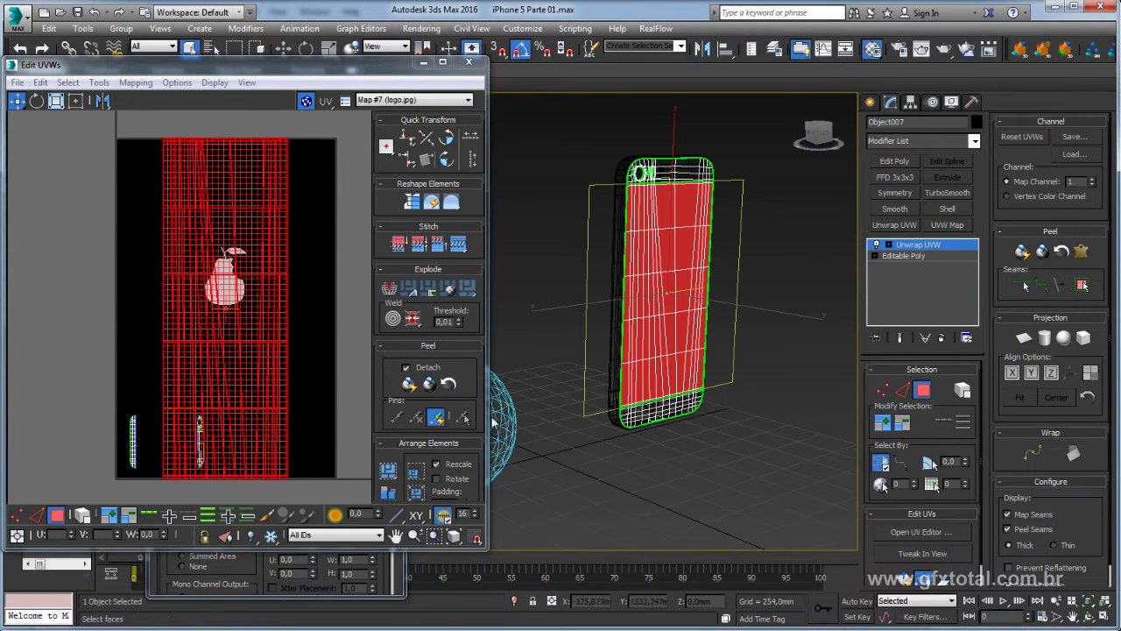
scroll(205, 301, "down", 3)
left_click(1024, 338)
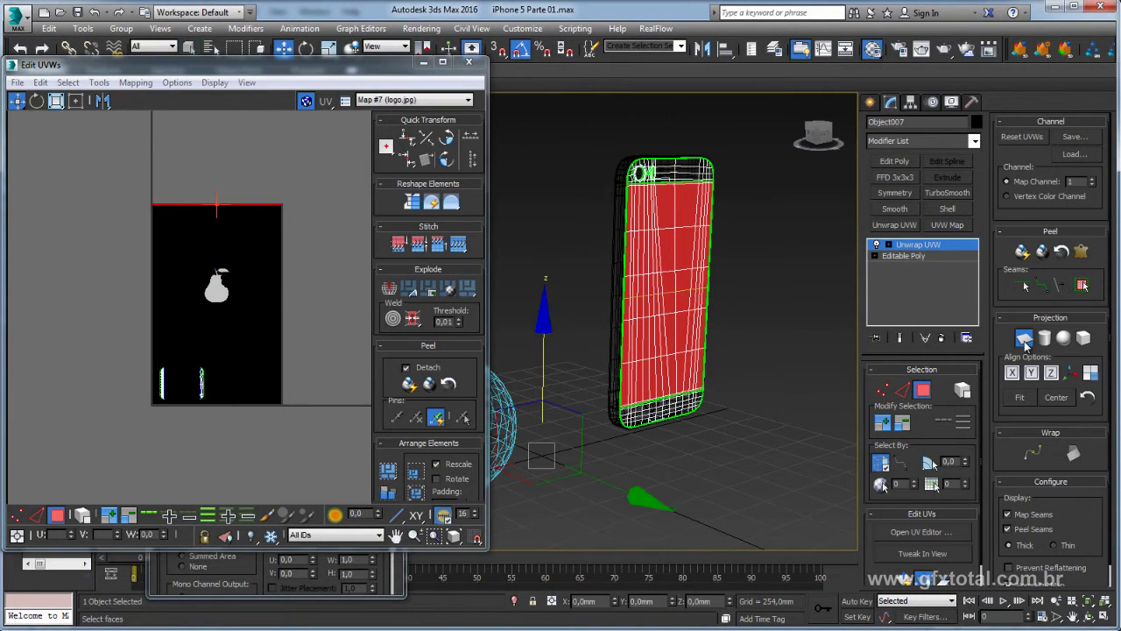
left_click(1031, 372)
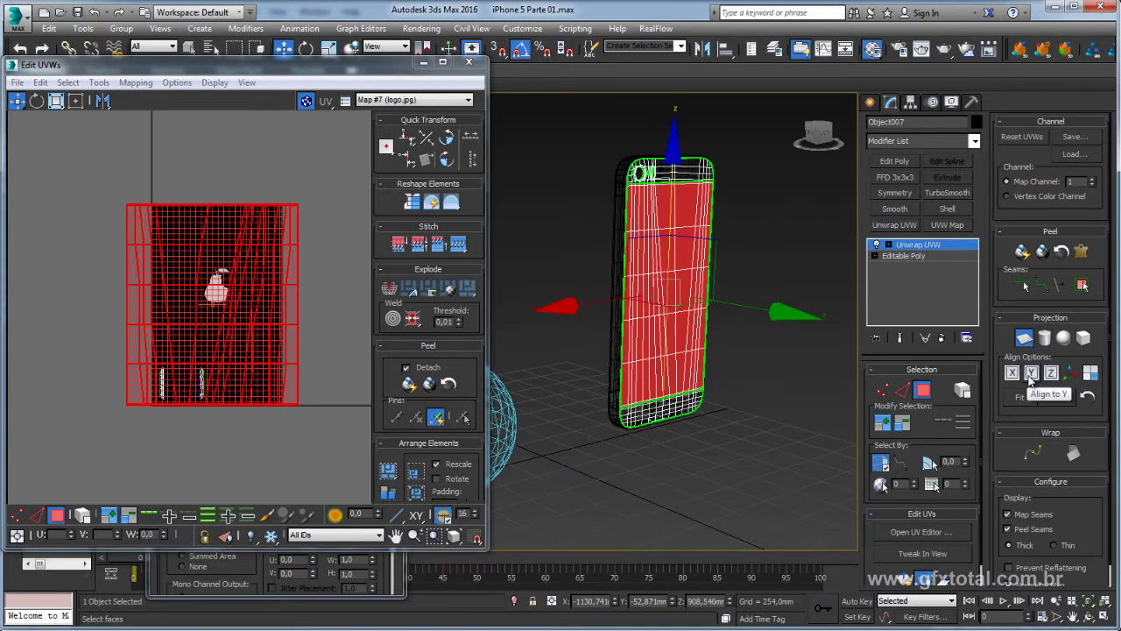
left_click(1025, 339)
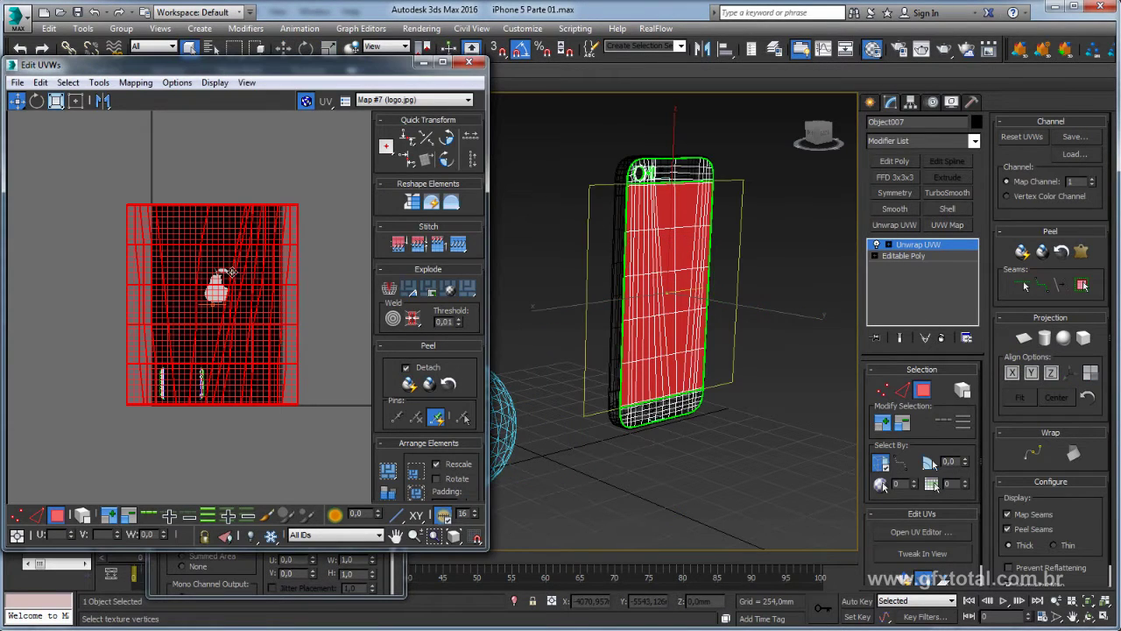
Scale down the UV grid and move it up over the logo.jpg texture.
left_click(54, 101)
left_click_drag(225, 269, 121, 183)
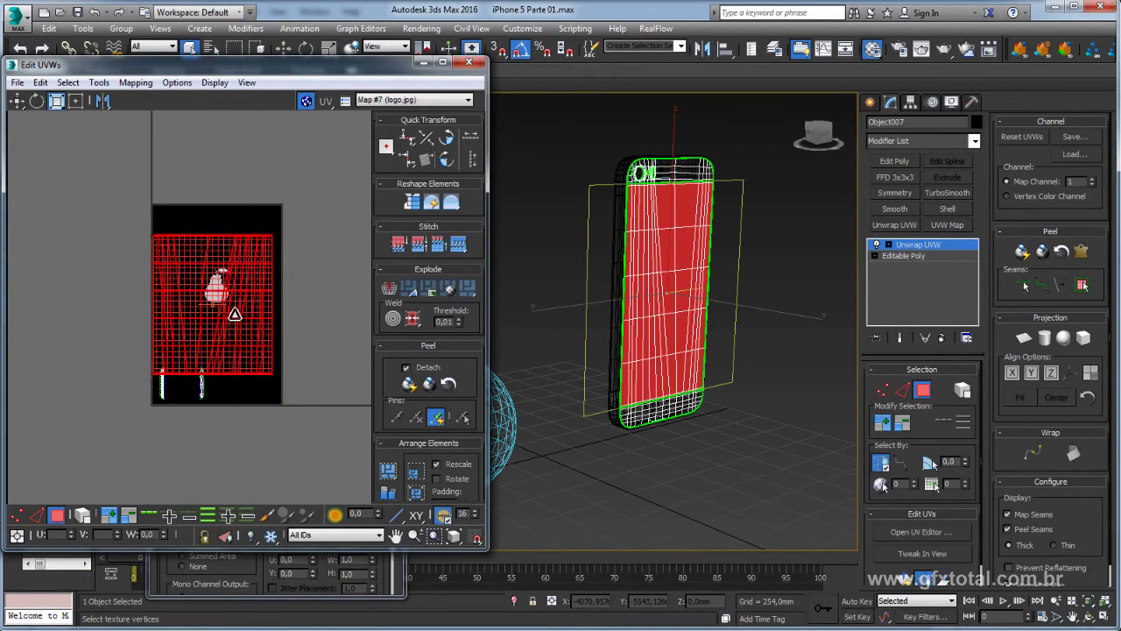
left_click(13, 101)
scroll(250, 302, "up", 3)
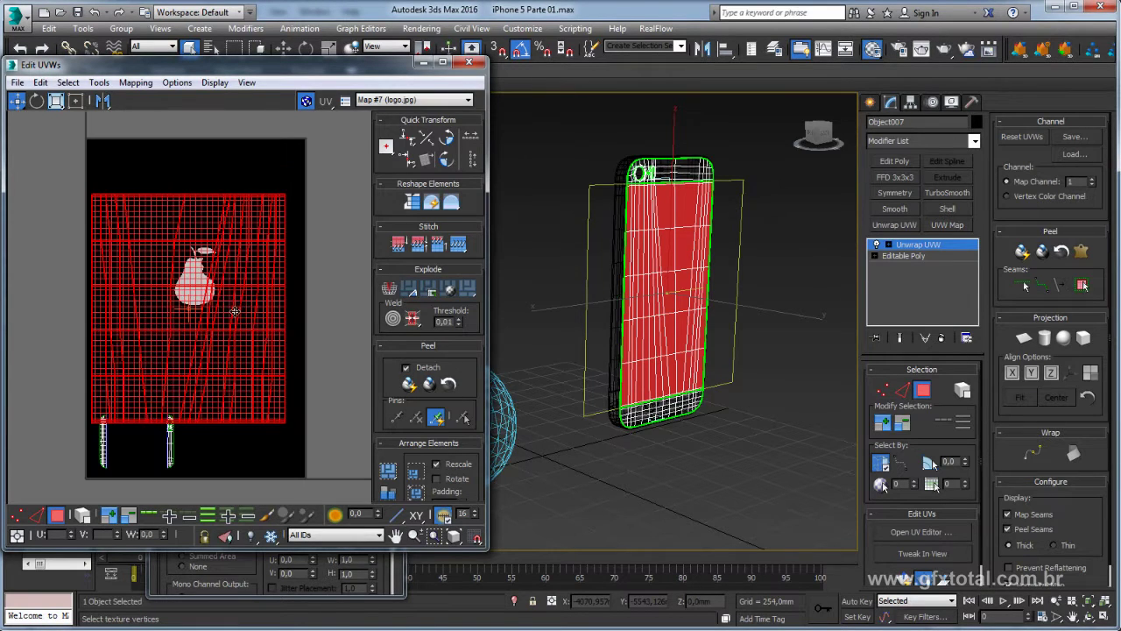
left_click_drag(240, 312, 247, 289)
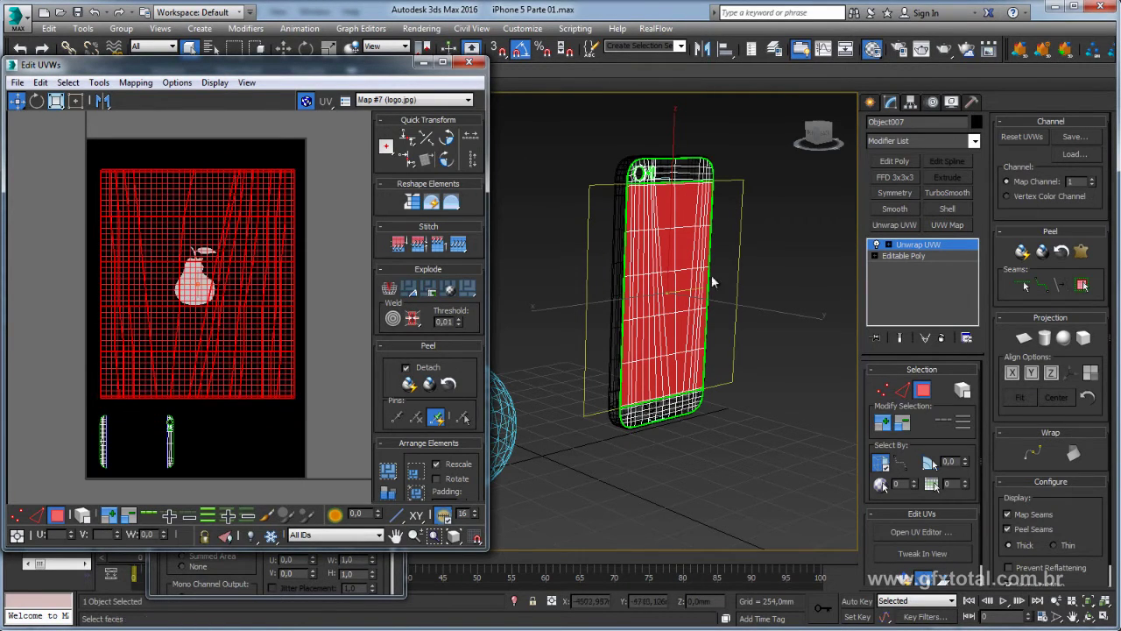
scroll(675, 275, "up", 2)
scroll(676, 276, "up", 2)
Deselect the back faces and frame the whole phone to inspect it from several angles.
middle_click_drag(676, 276, 671, 321, "alt")
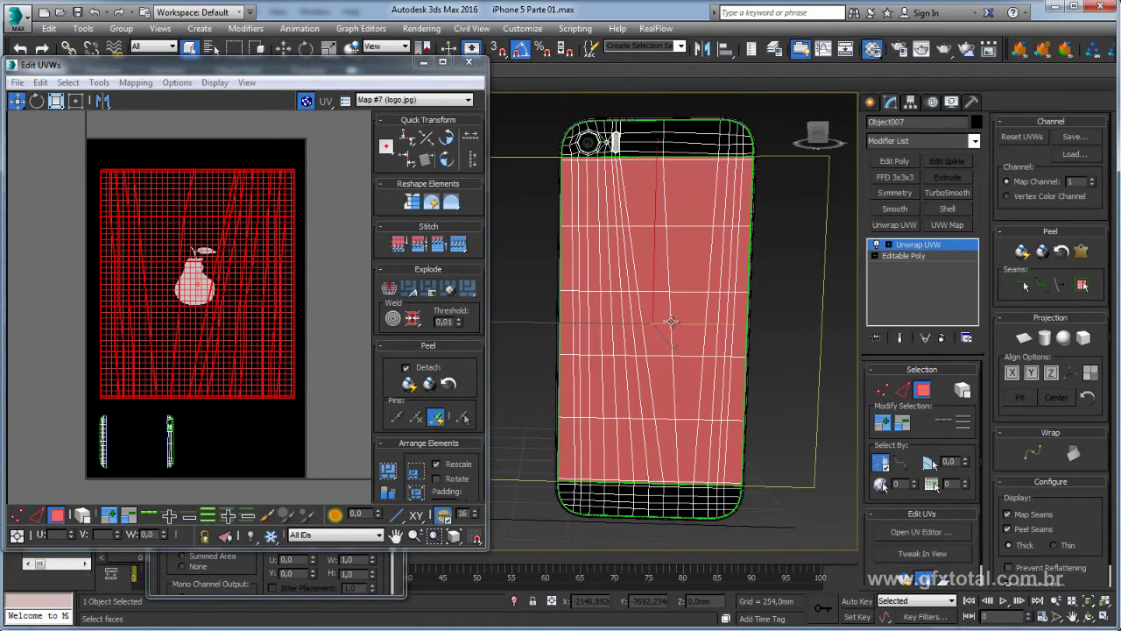
scroll(714, 322, "up", 5)
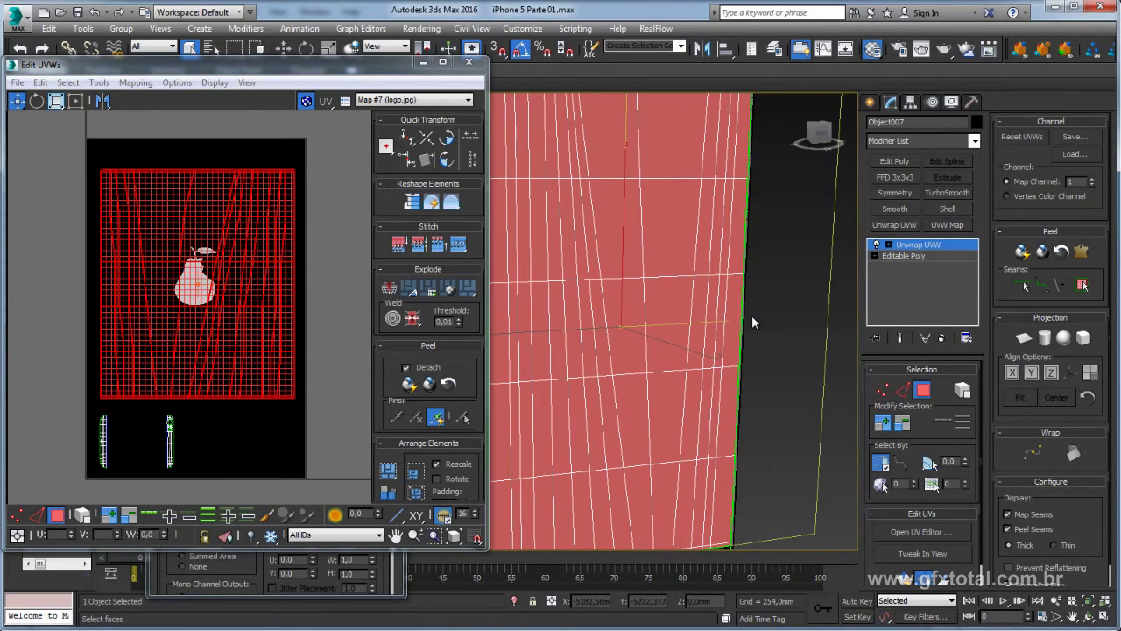
left_click(751, 315)
key("z")
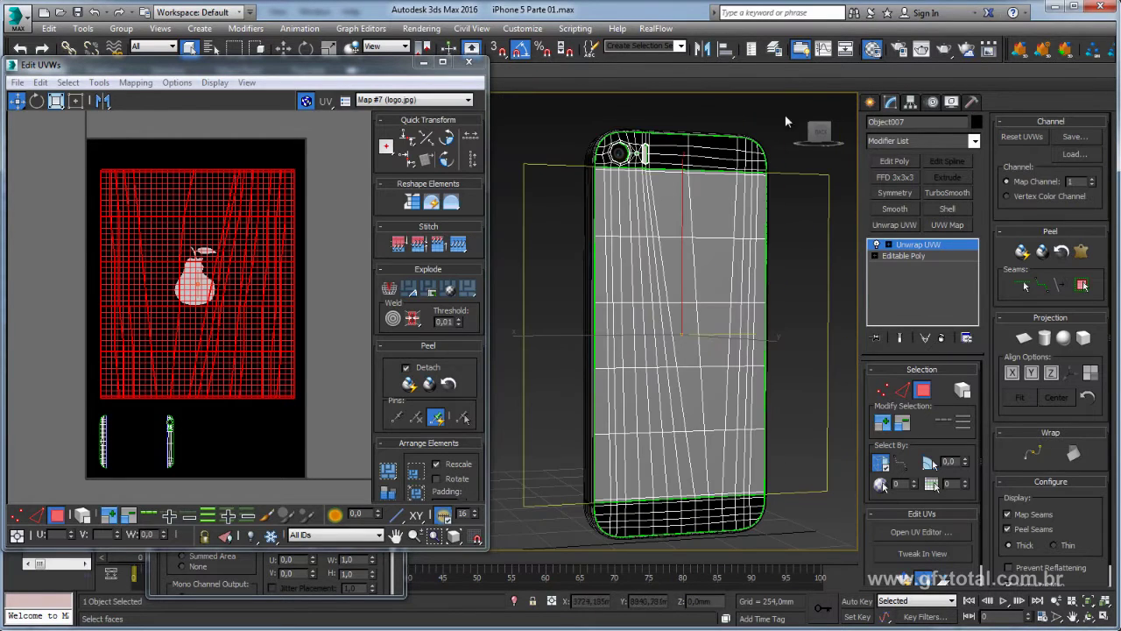
middle_click_drag(591, 259, 677, 251, "alt")
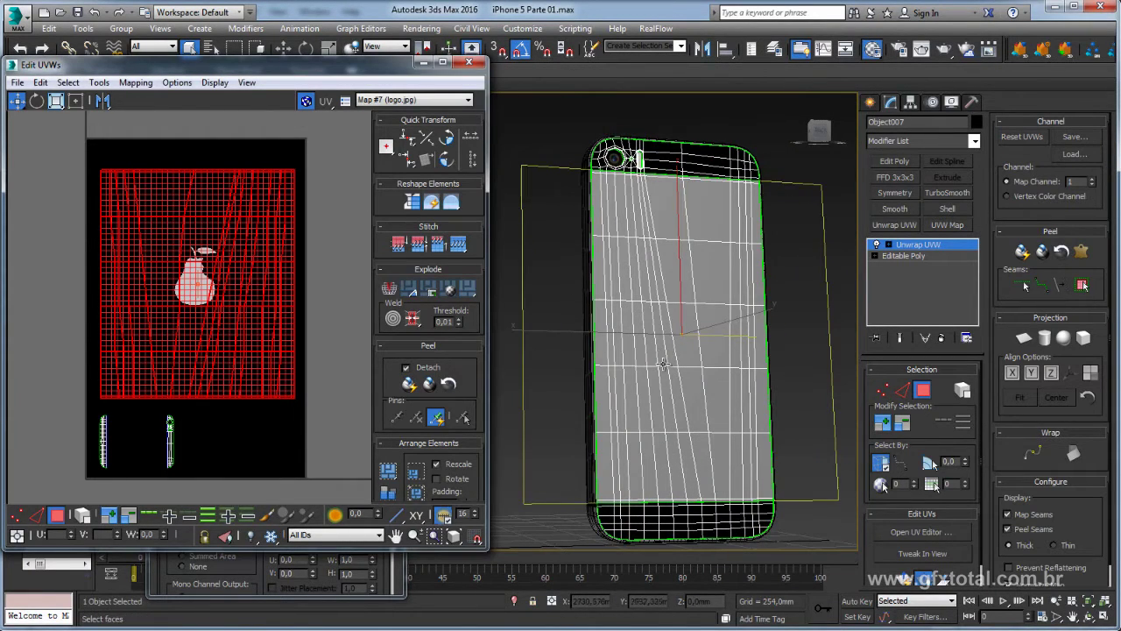
middle_click_drag(663, 363, 682, 89, "alt")
middle_click_drag(702, 277, 845, 142, "alt")
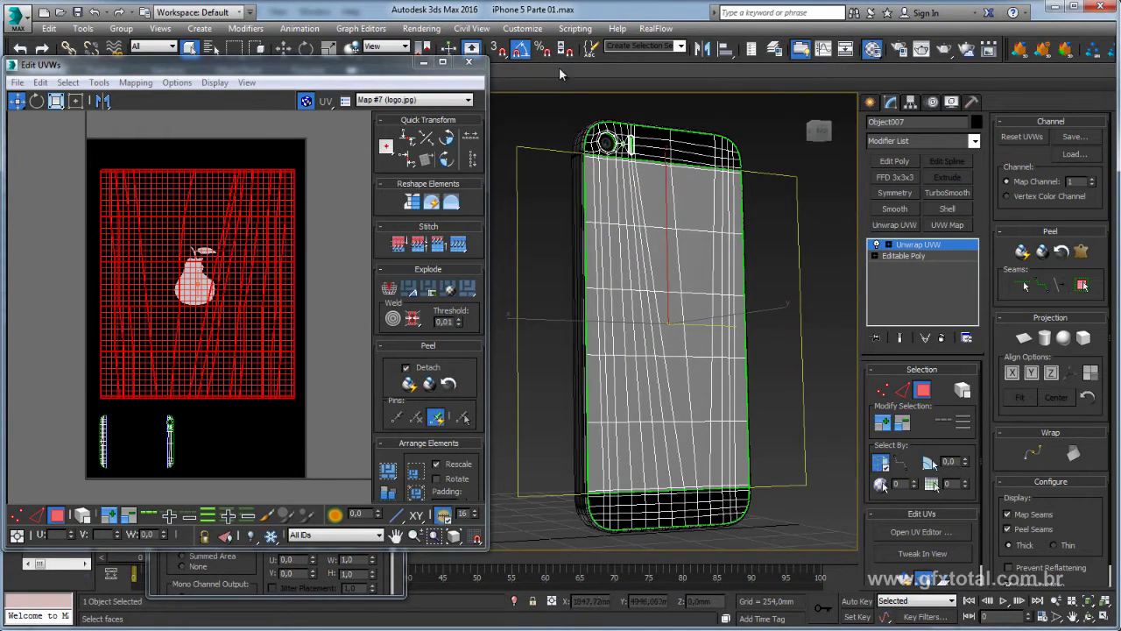
Open the Material Editor beside the viewport on the logo bitmap's settings.
left_click(872, 50)
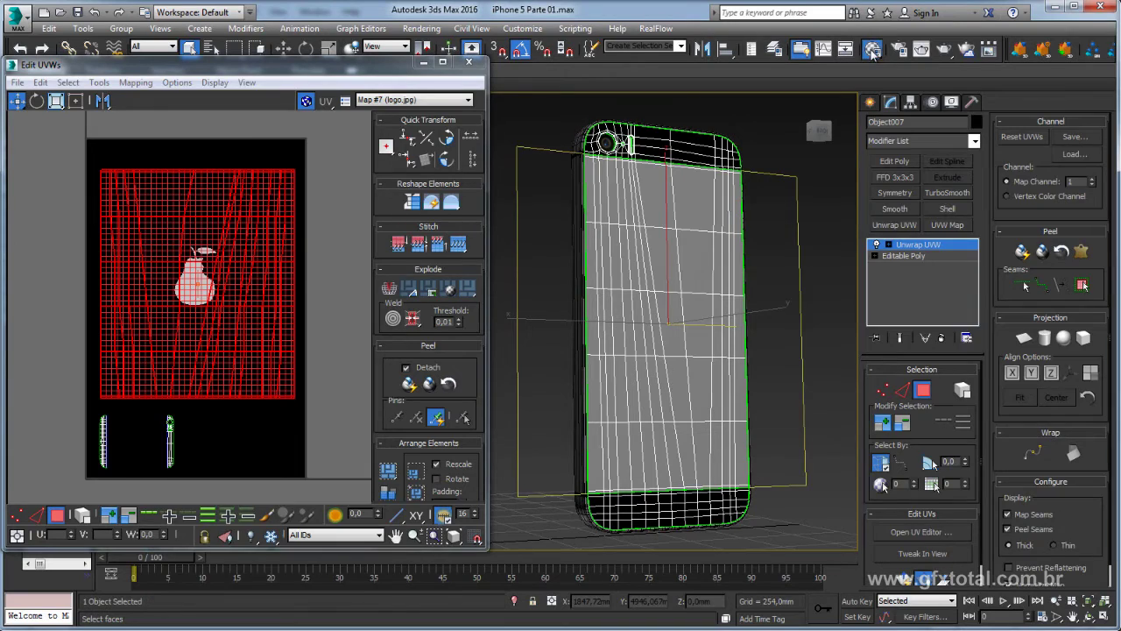
left_click_drag(269, 79, 866, 55)
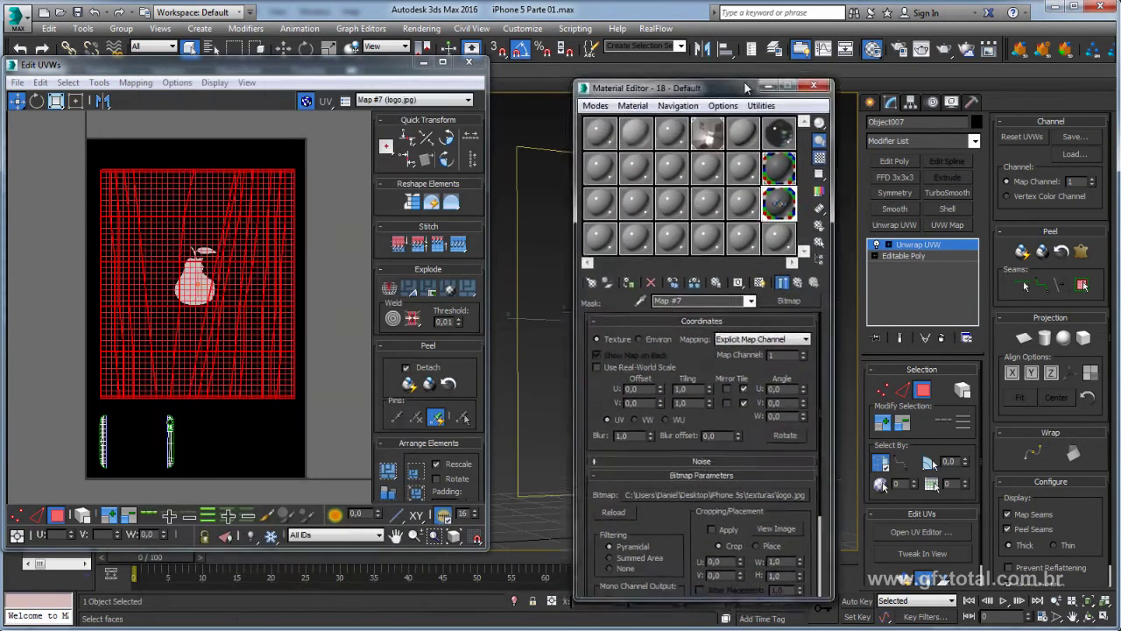
left_click(979, 256)
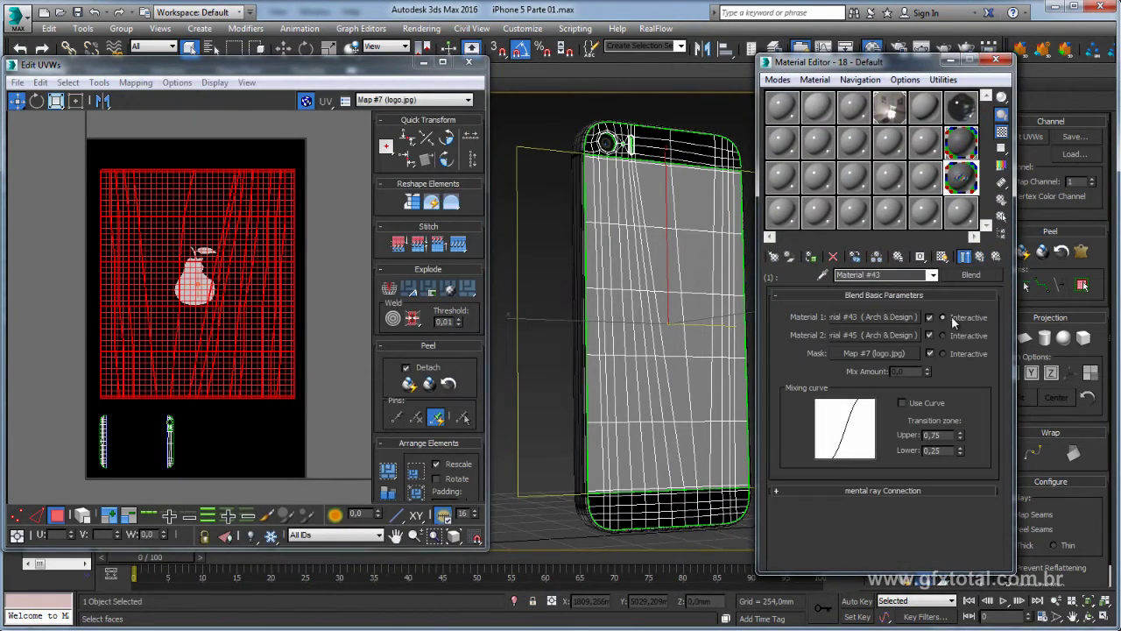
left_click(886, 354)
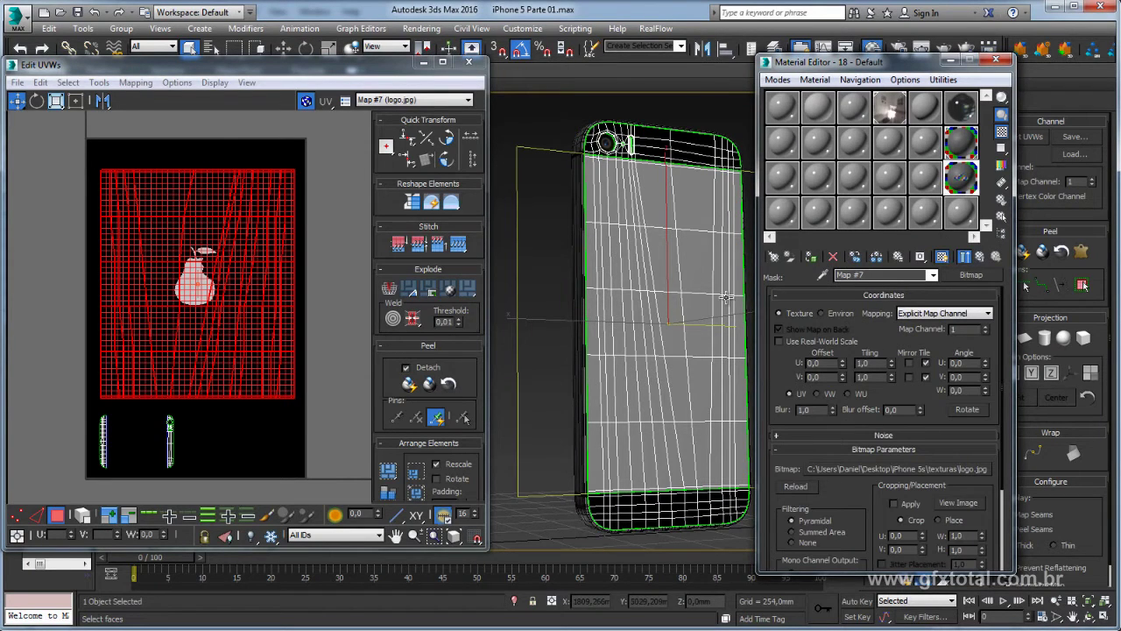
middle_click_drag(726, 298, 689, 305, "alt")
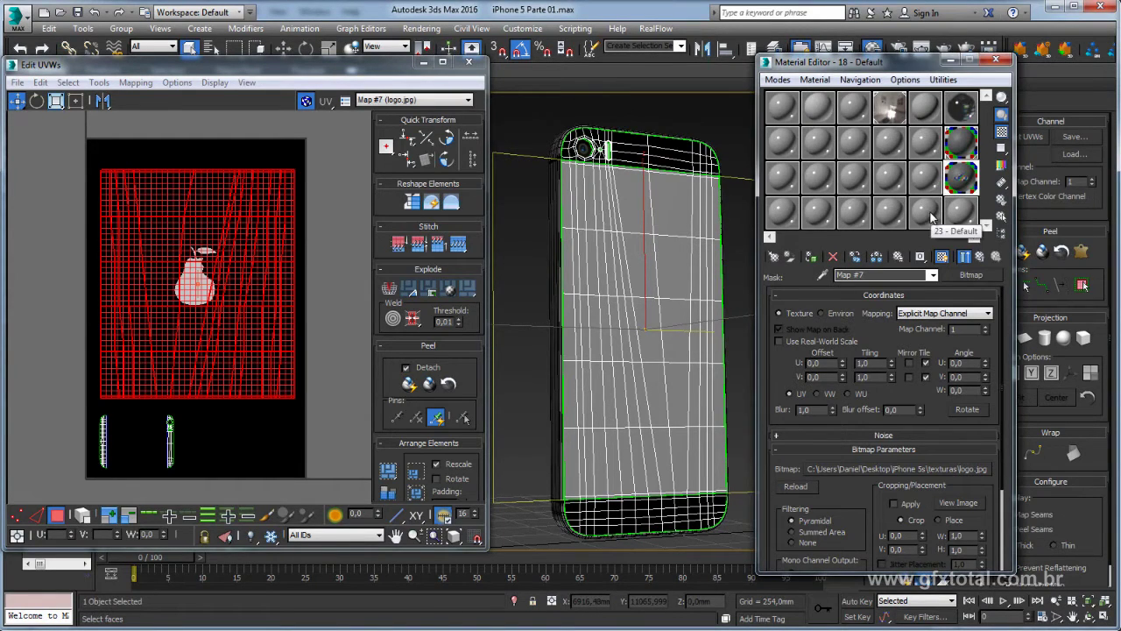
Apply material 23 to the phone's back and load logo.jpg as its Diffuse bitmap.
left_click_drag(927, 208, 657, 286)
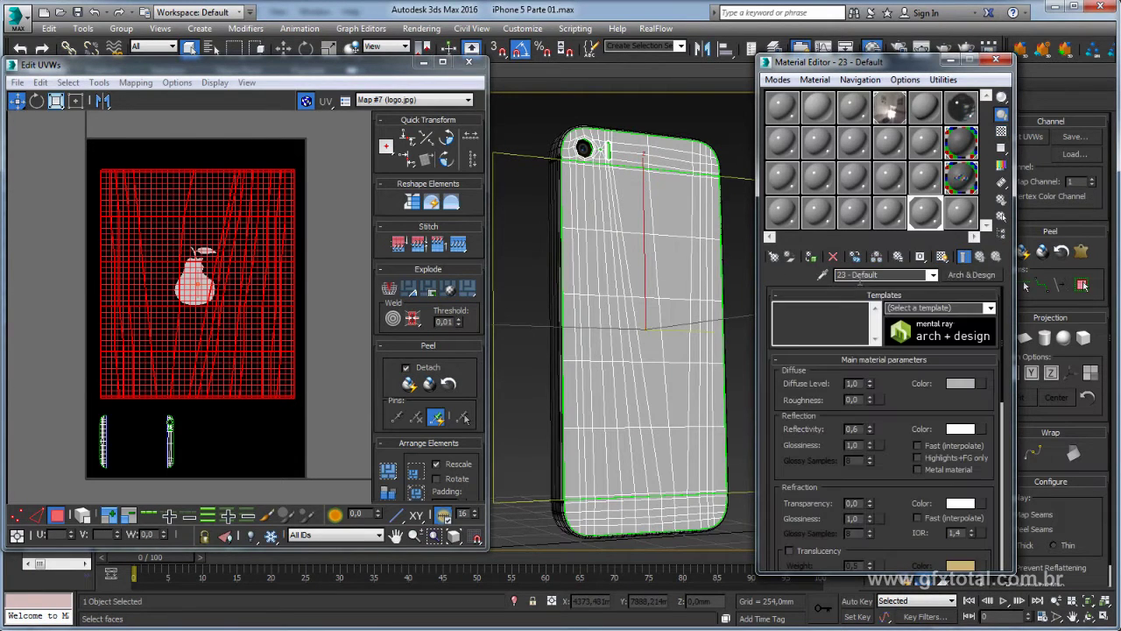
left_click(983, 384)
double_click(526, 197)
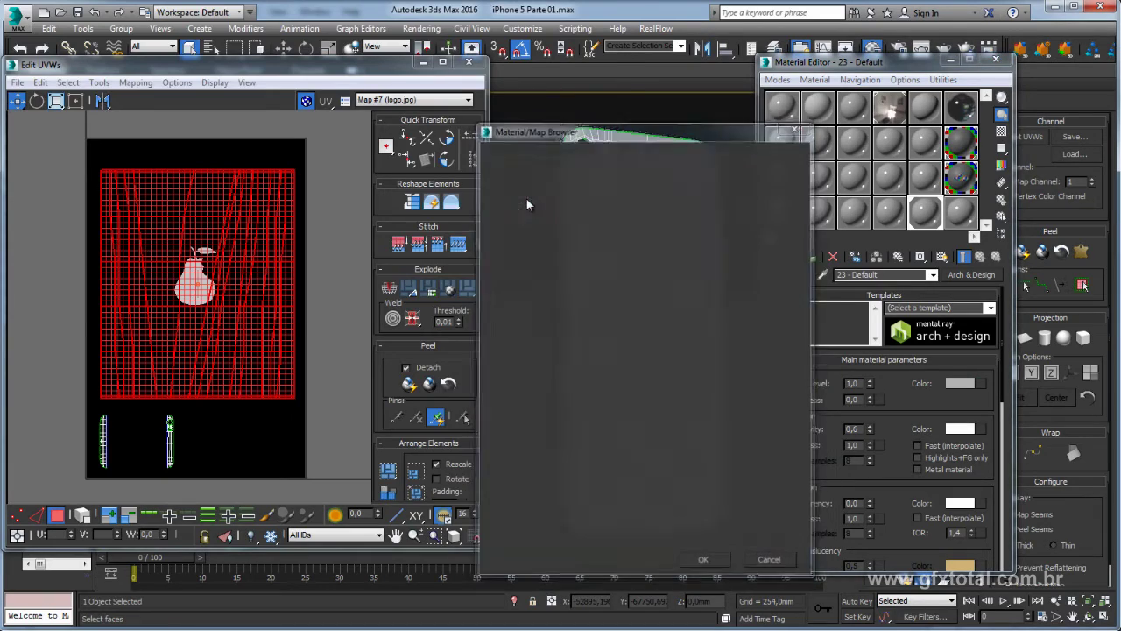
left_click(488, 114)
double_click(488, 114)
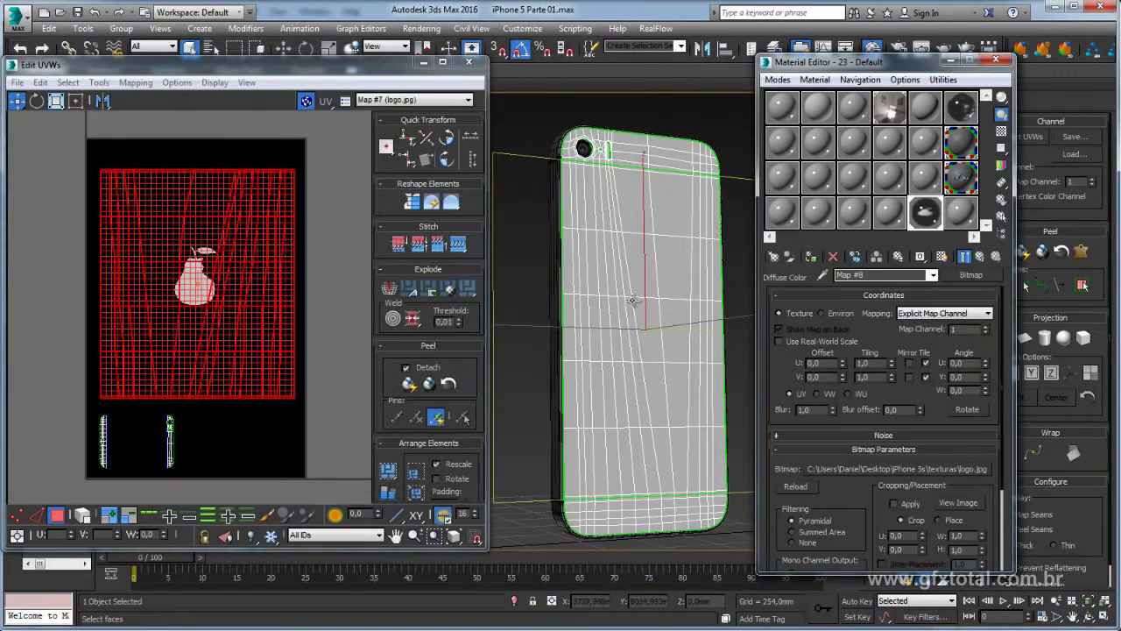
Show the logo texture in the viewport, switch to front view and close the Material Editor.
left_click(942, 256)
middle_click_drag(692, 302, 631, 307, "alt")
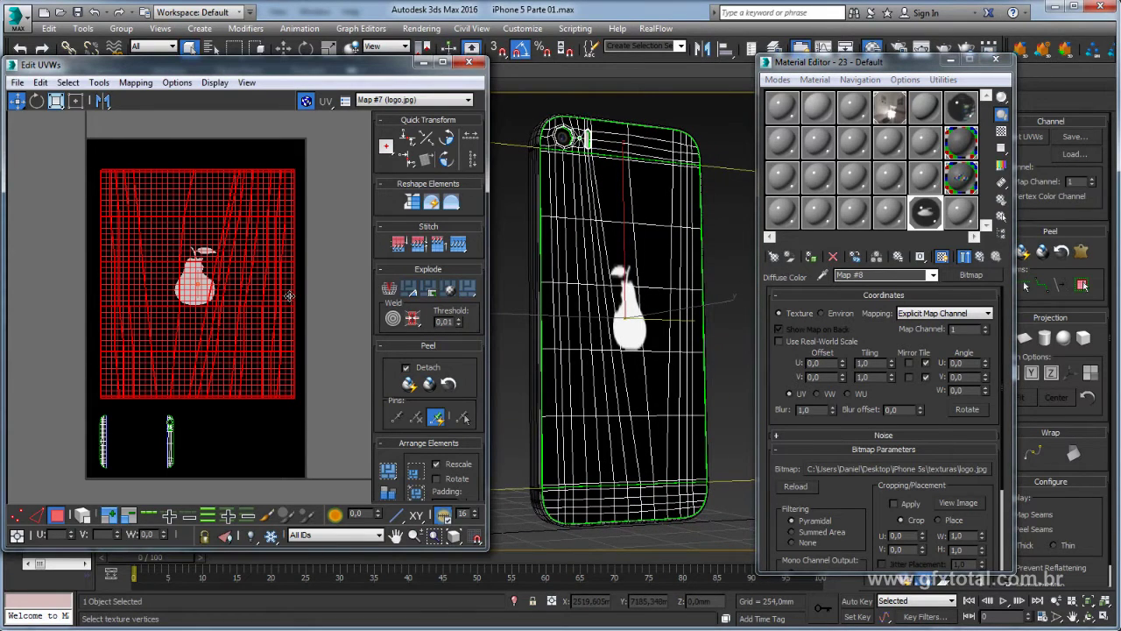
key("f")
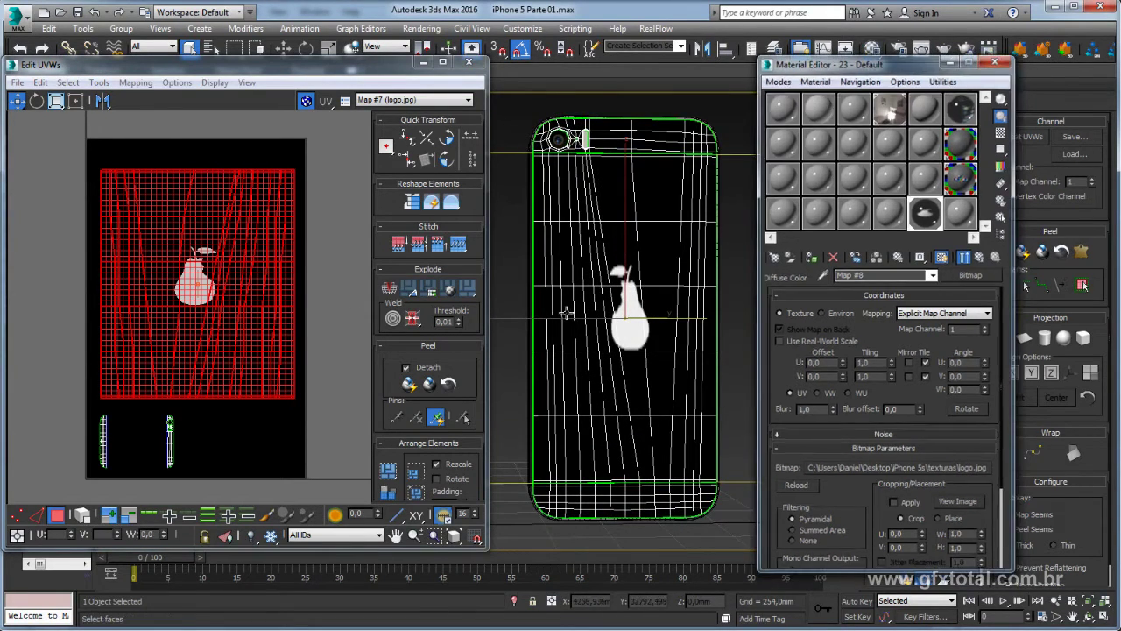
key("m")
scroll(566, 313, "up", 3)
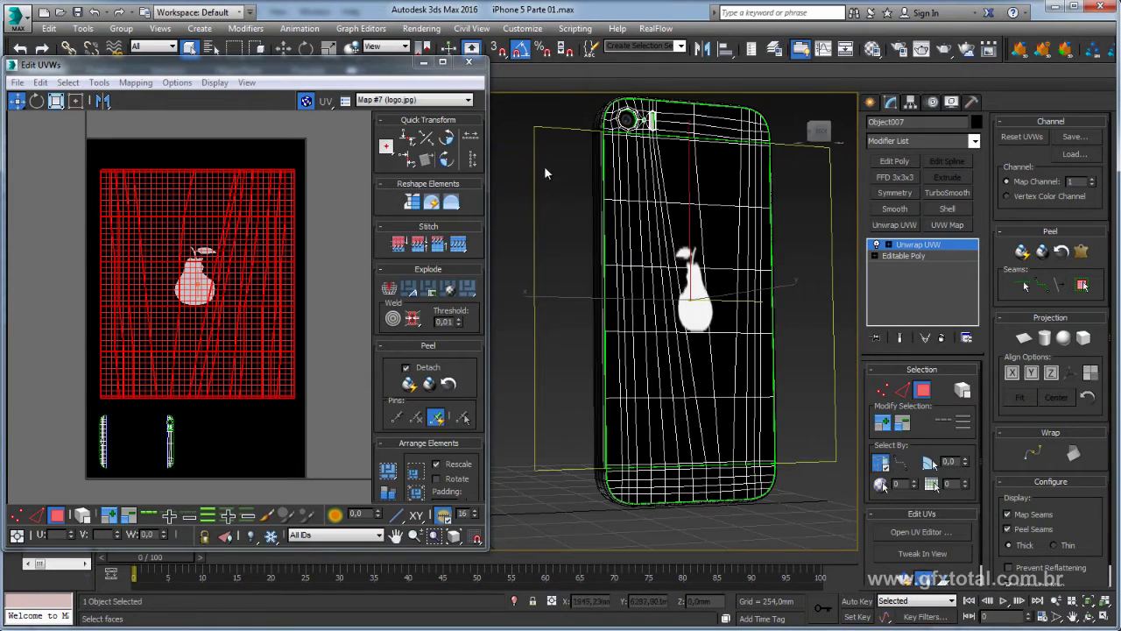
Narrow the UV cluster and reposition it lower using Freeform mode.
left_click(73, 101)
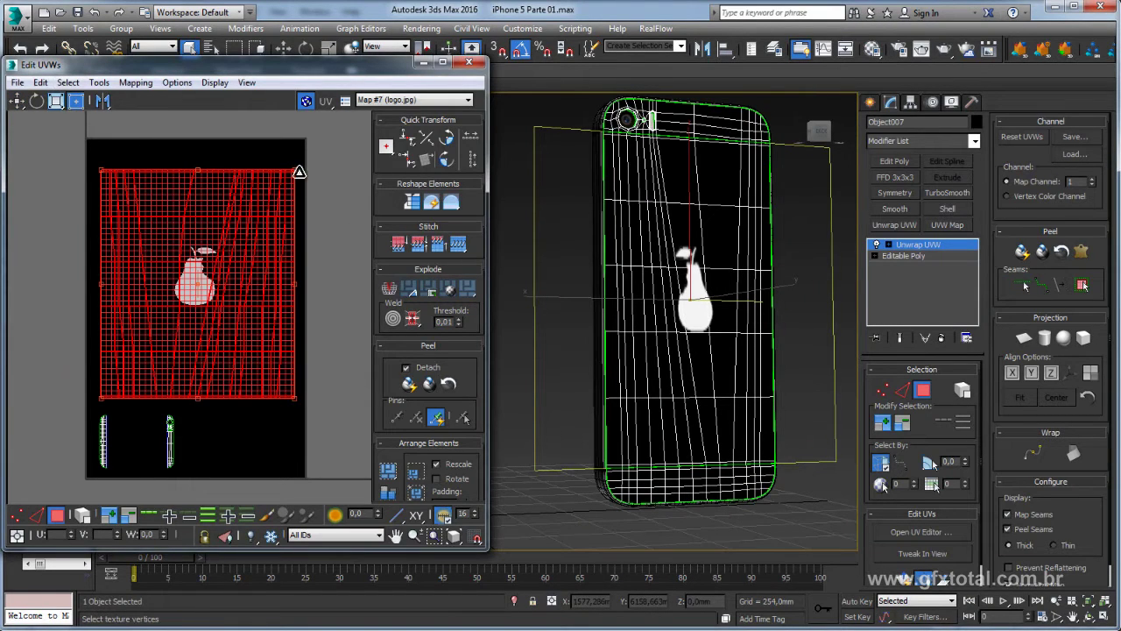
left_click_drag(298, 172, 243, 204)
middle_click_drag(534, 316, 582, 317, "alt")
left_click_drag(238, 369, 216, 381)
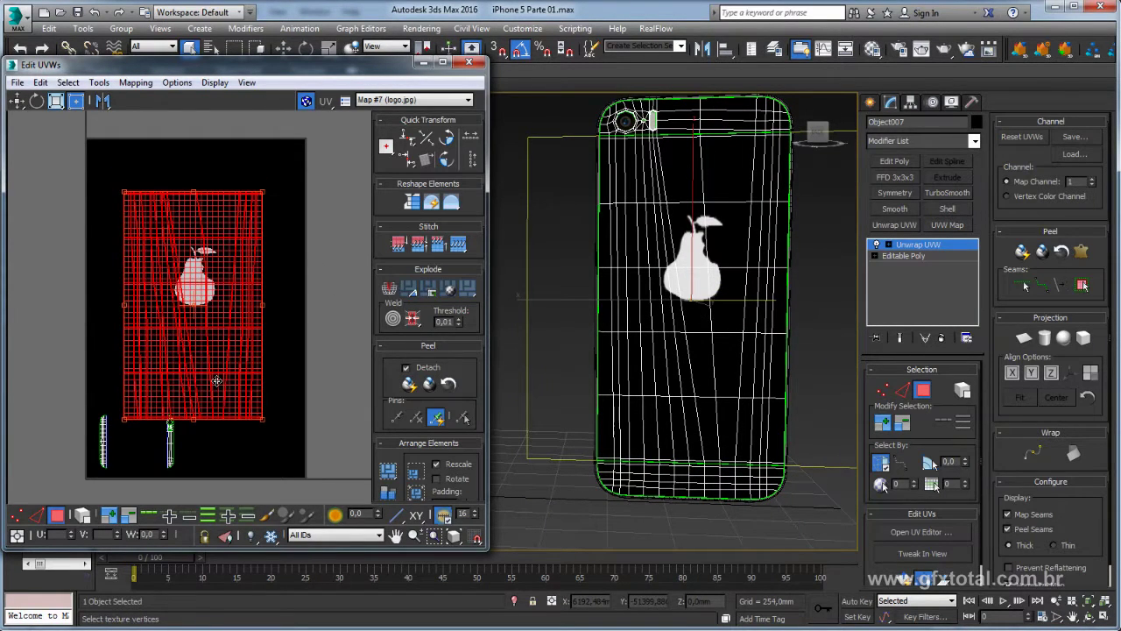
left_click_drag(263, 193, 265, 200)
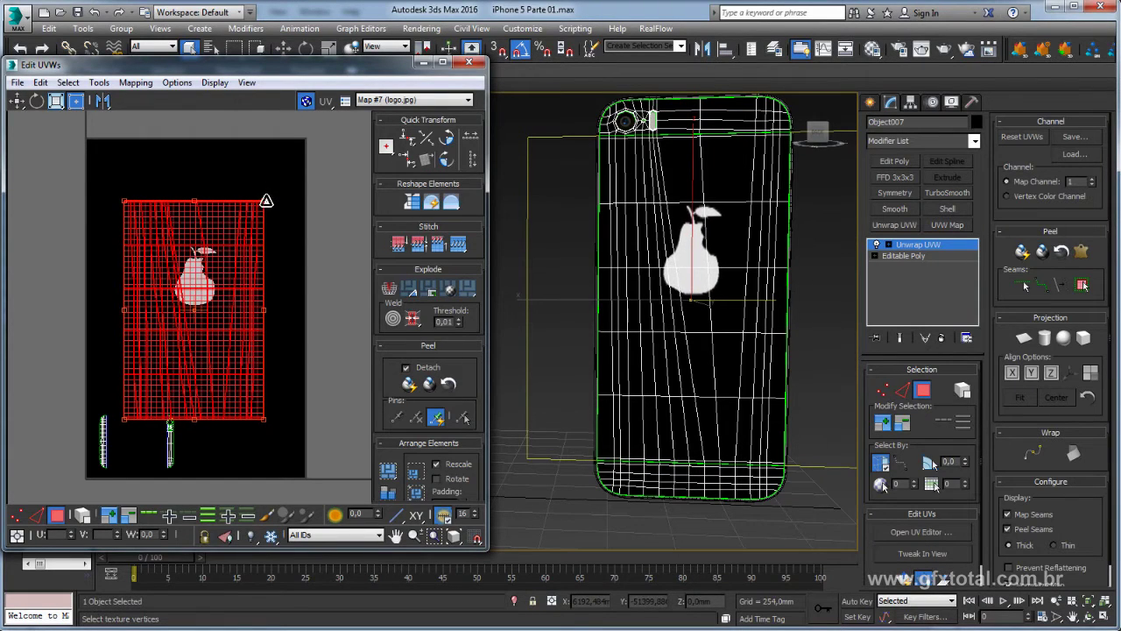
left_click_drag(237, 250, 237, 263)
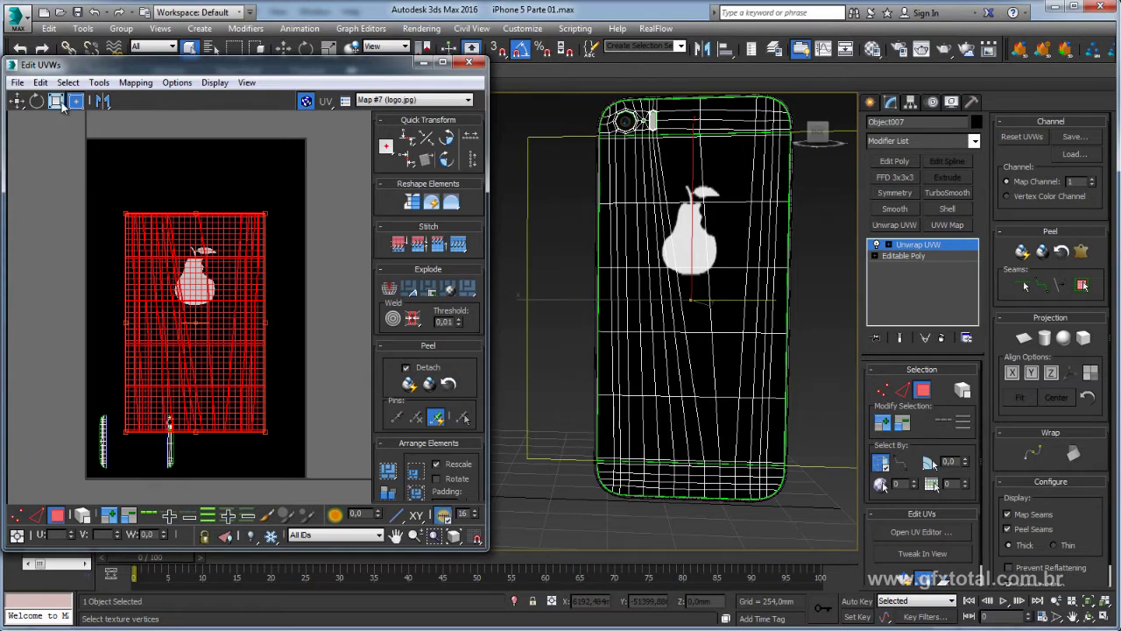
Enlarge the UV cluster slightly about its centre and shift it down-right.
key("r")
left_click_drag(224, 282, 223, 271)
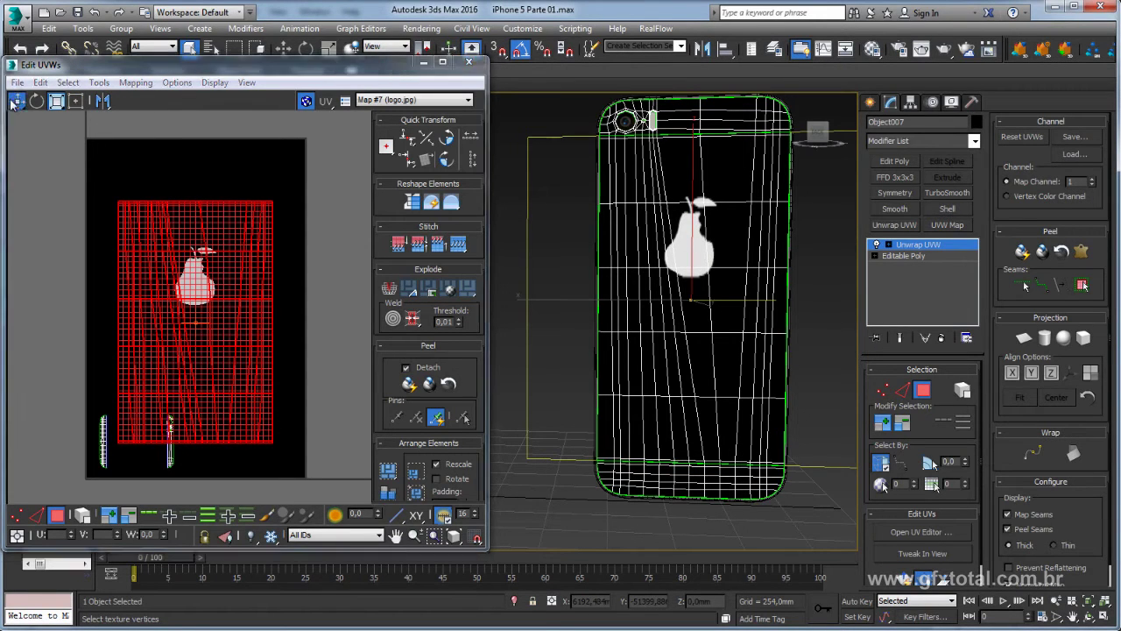
key("w")
left_click_drag(174, 228, 175, 231)
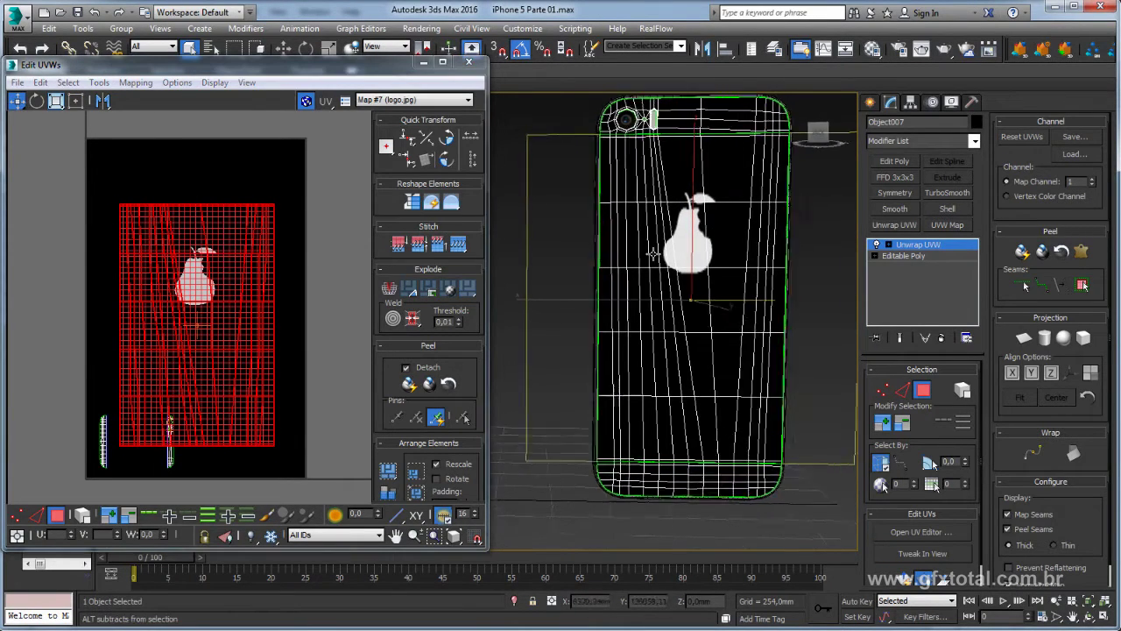
middle_click_drag(652, 248, 683, 248, "alt")
Collapse the phone to an editable poly and reopen material 18 with the logo mask.
right_click(695, 256)
mouse_move(717, 387)
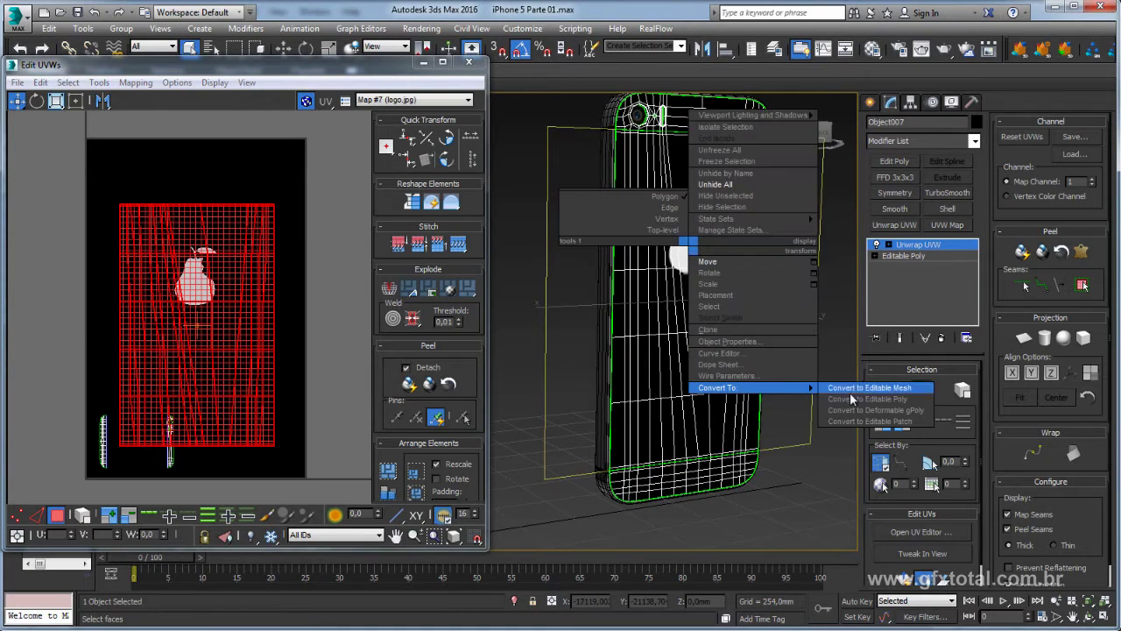
left_click(861, 399)
left_click(876, 53)
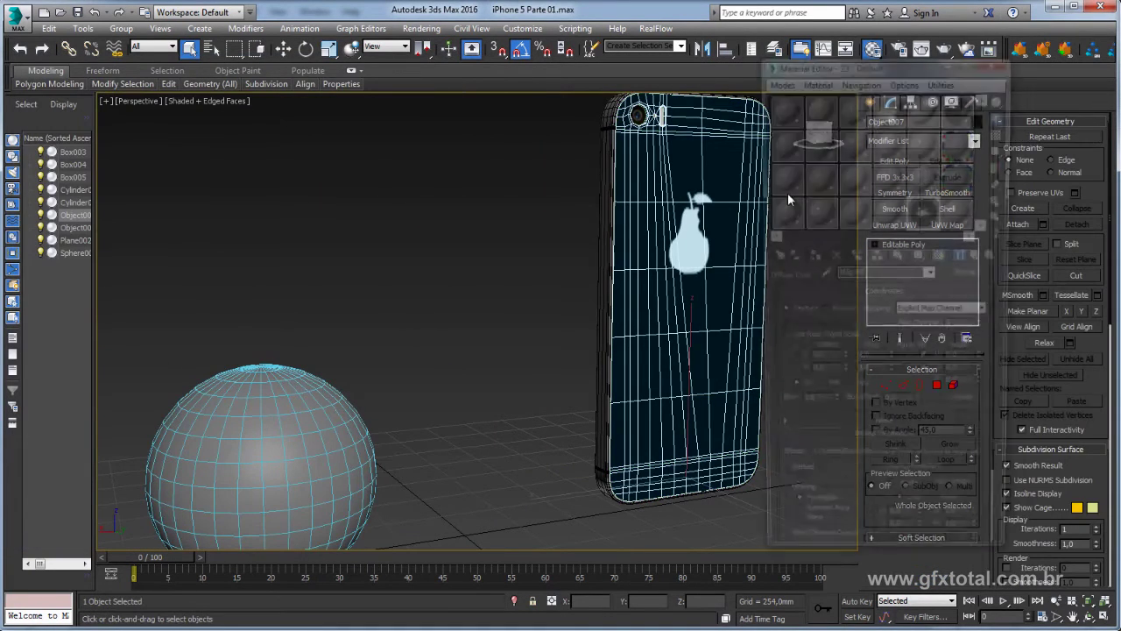
left_click(961, 179)
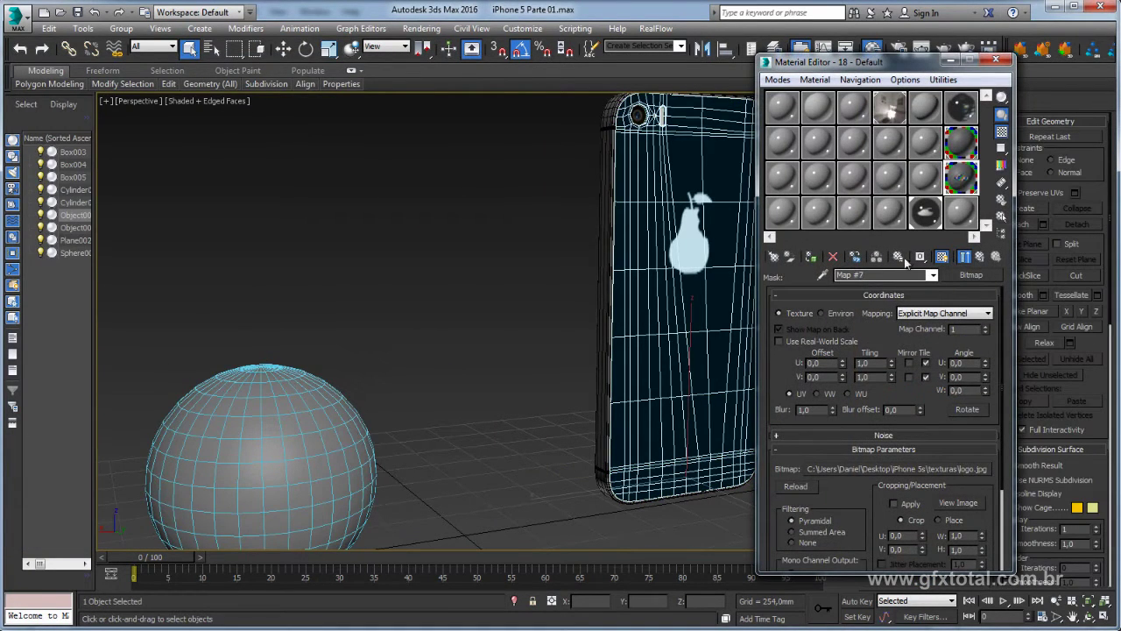
Hide the logo map from the viewport, close the Material Editor and deselect the phone.
left_click(812, 257)
key("z")
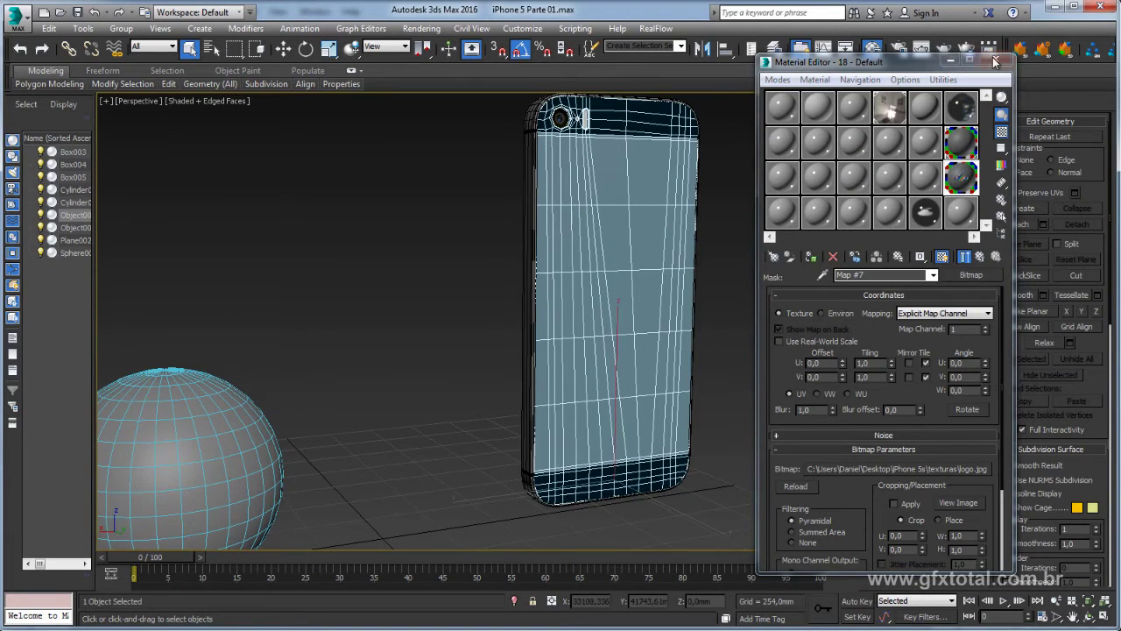
left_click(993, 59)
left_click(668, 286)
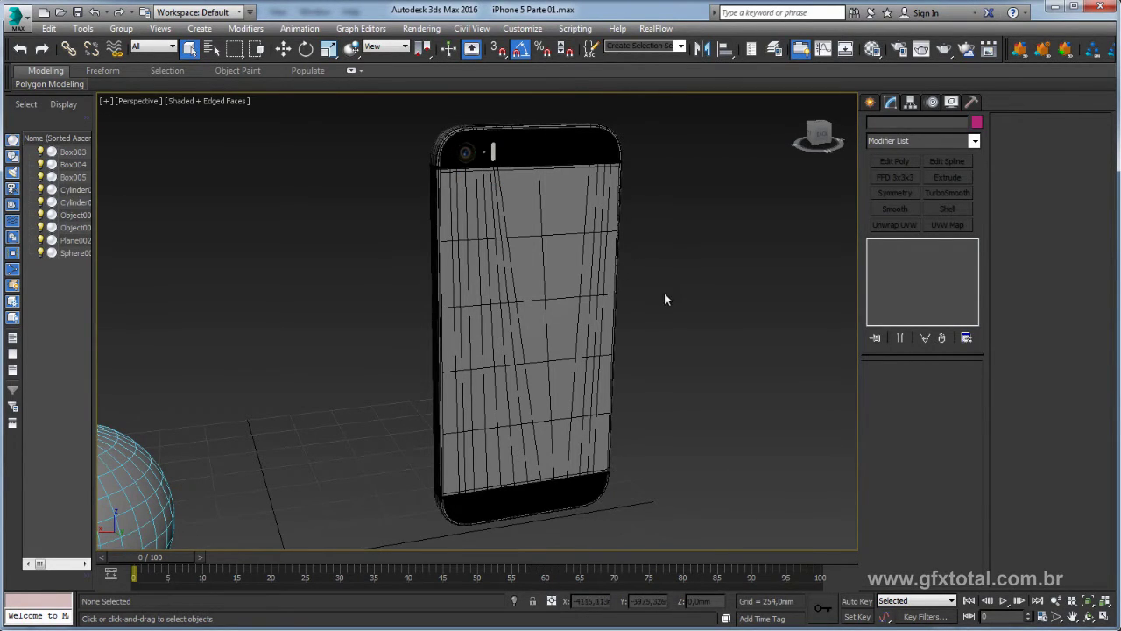
Render a test image of the phone's back, then close it.
scroll(666, 289, "down", 1)
scroll(672, 281, "up", 5)
scroll(648, 289, "down", 5)
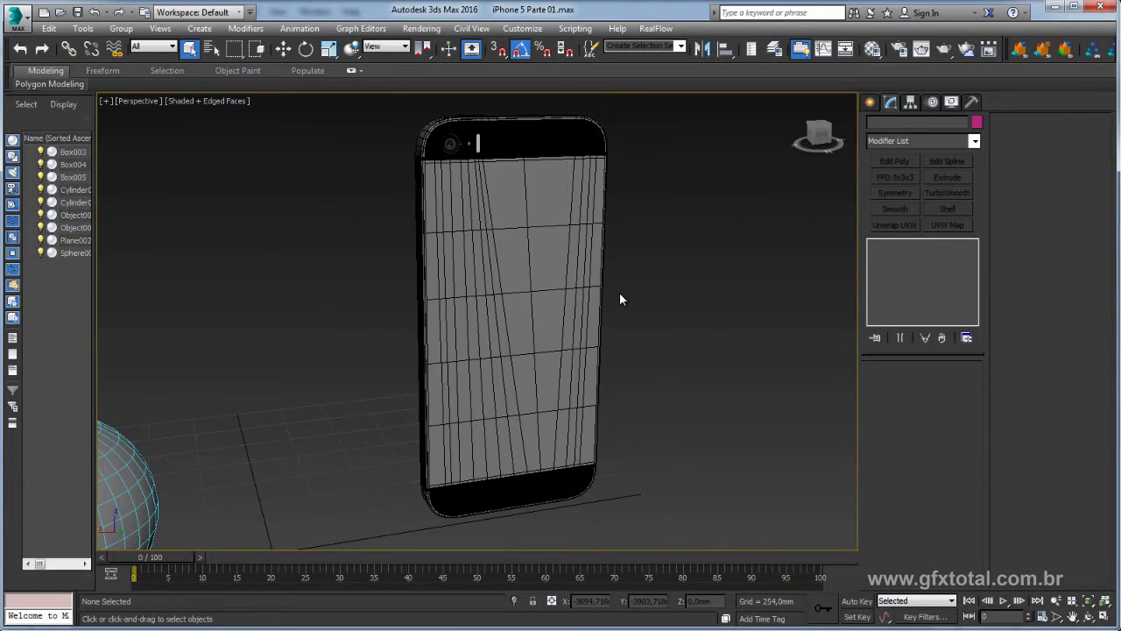
left_click(946, 50)
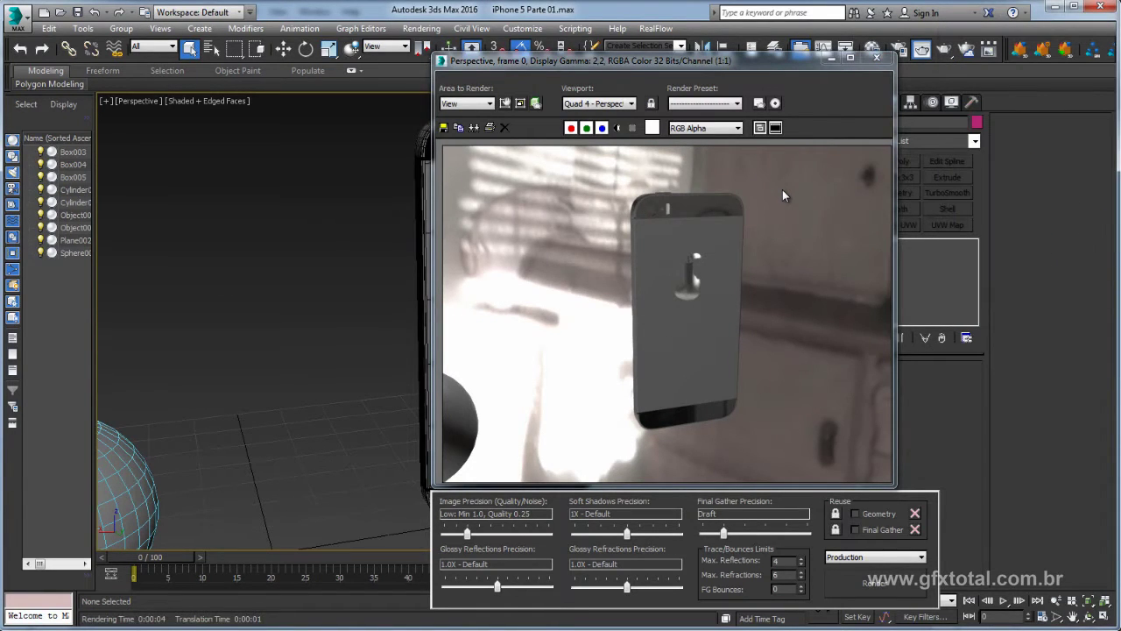
left_click(877, 58)
Zoom in and render a close-up of the logo, then reopen the Material Editor.
scroll(528, 242, "up", 3)
scroll(509, 245, "up", 2)
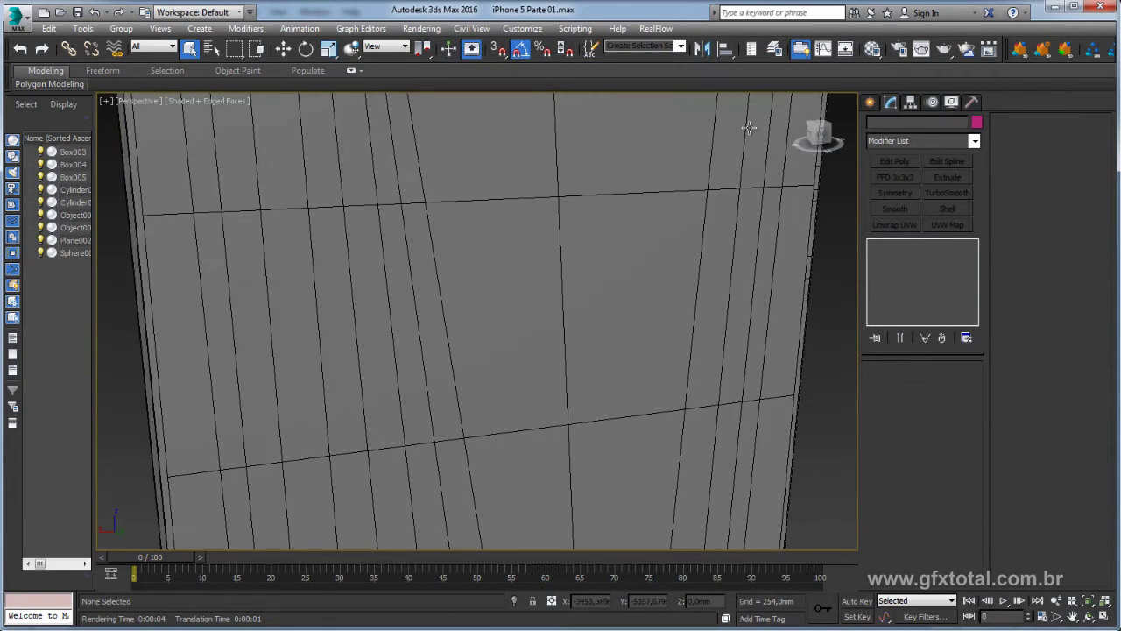
left_click(943, 49)
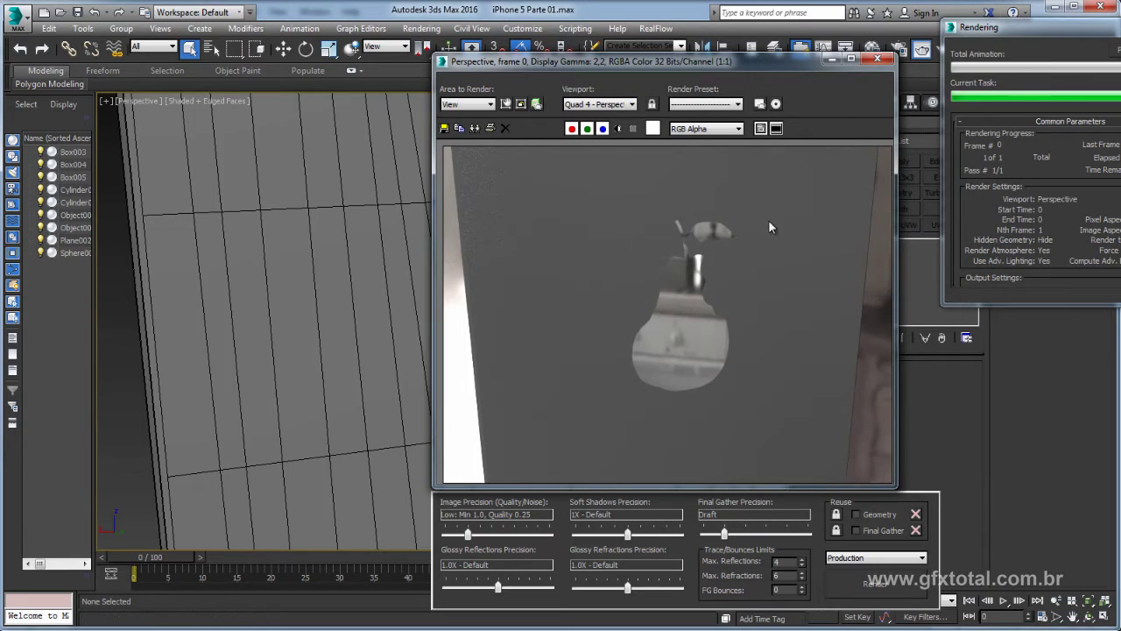
left_click(877, 59)
scroll(730, 220, "down", 2)
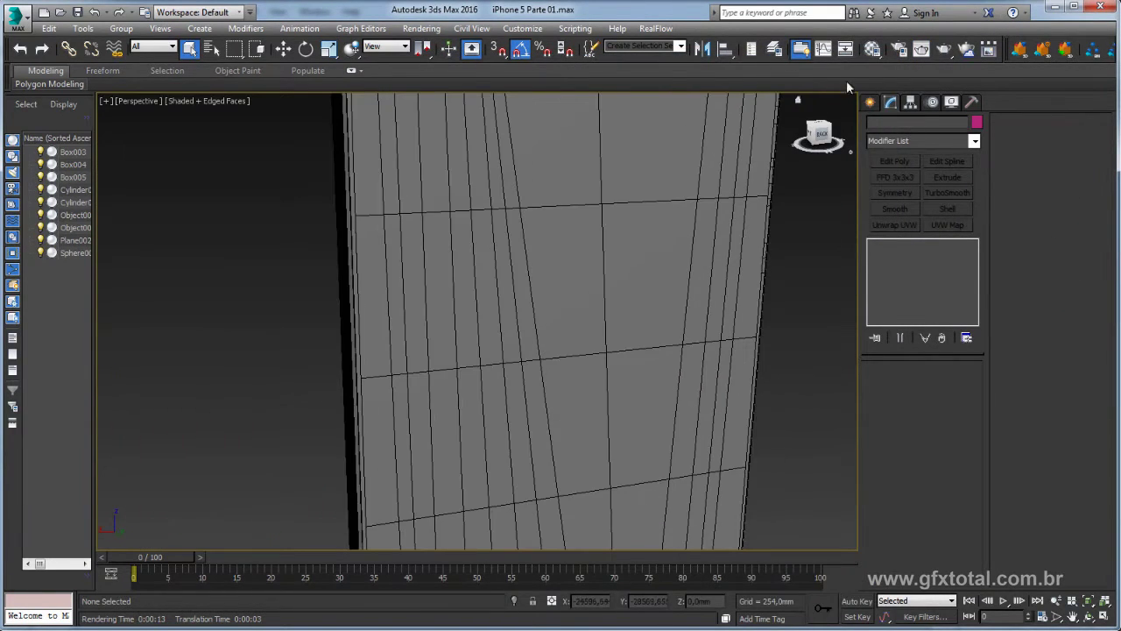
left_click(873, 50)
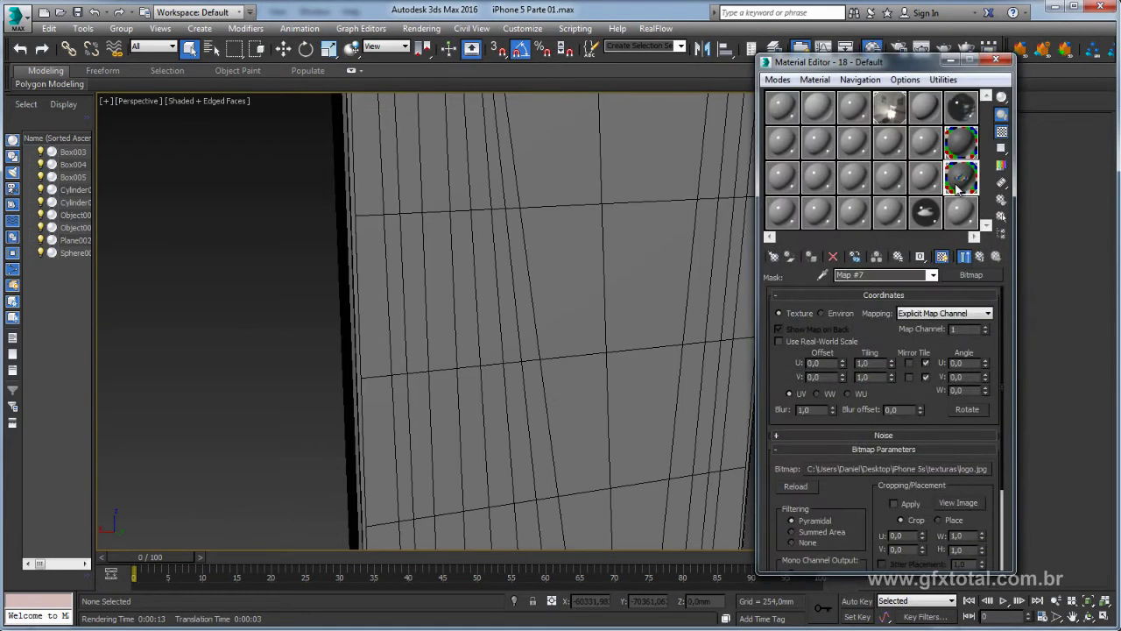
Copy the Blend's logo mask map and paste it as a copy into Material 2's Bump slot.
left_click(965, 256)
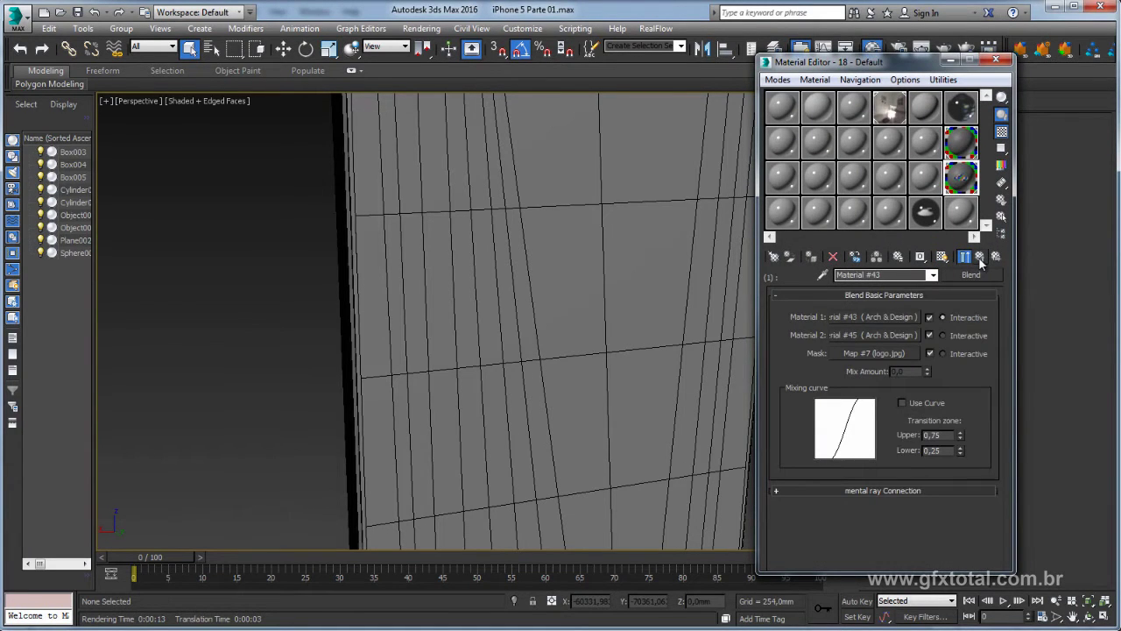
right_click(868, 351)
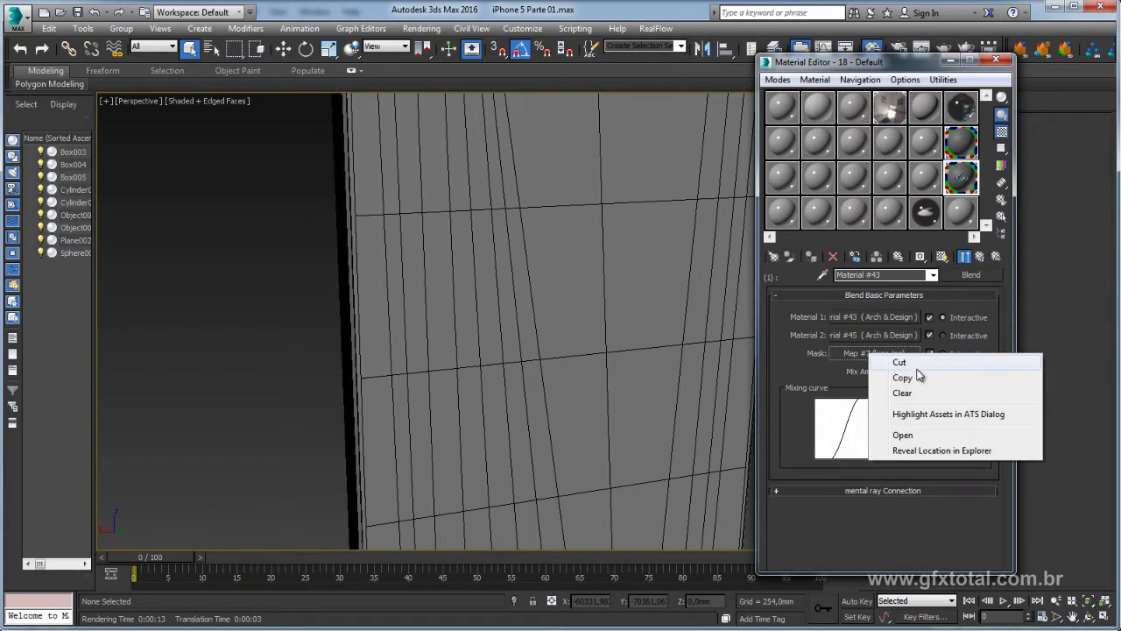
left_click(885, 373)
left_click(873, 337)
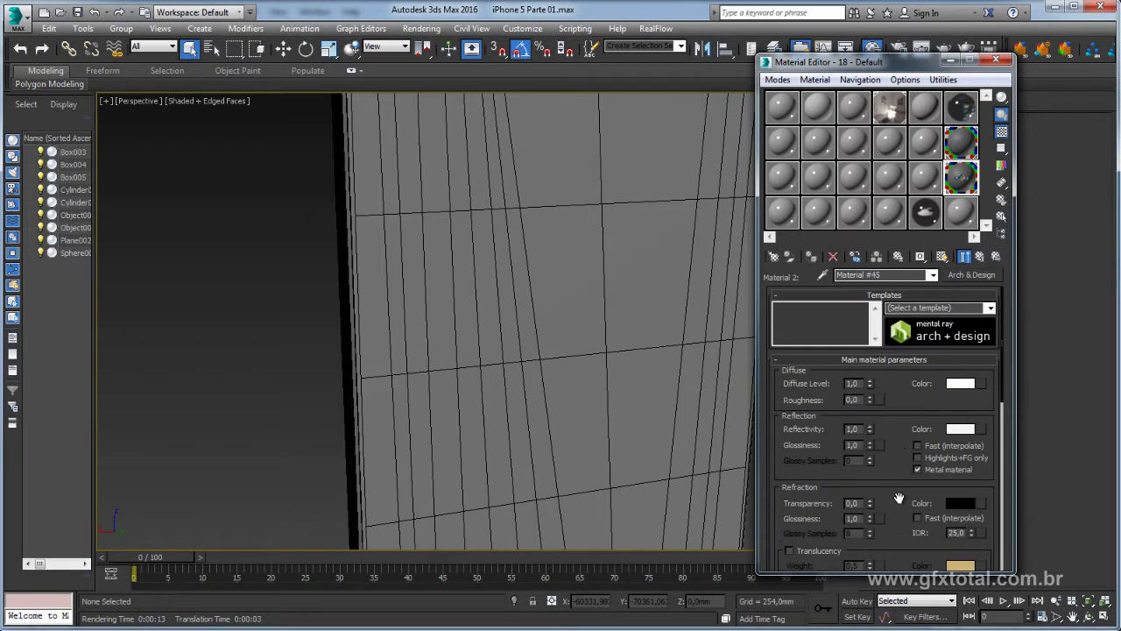
left_click_drag(901, 496, 912, 410)
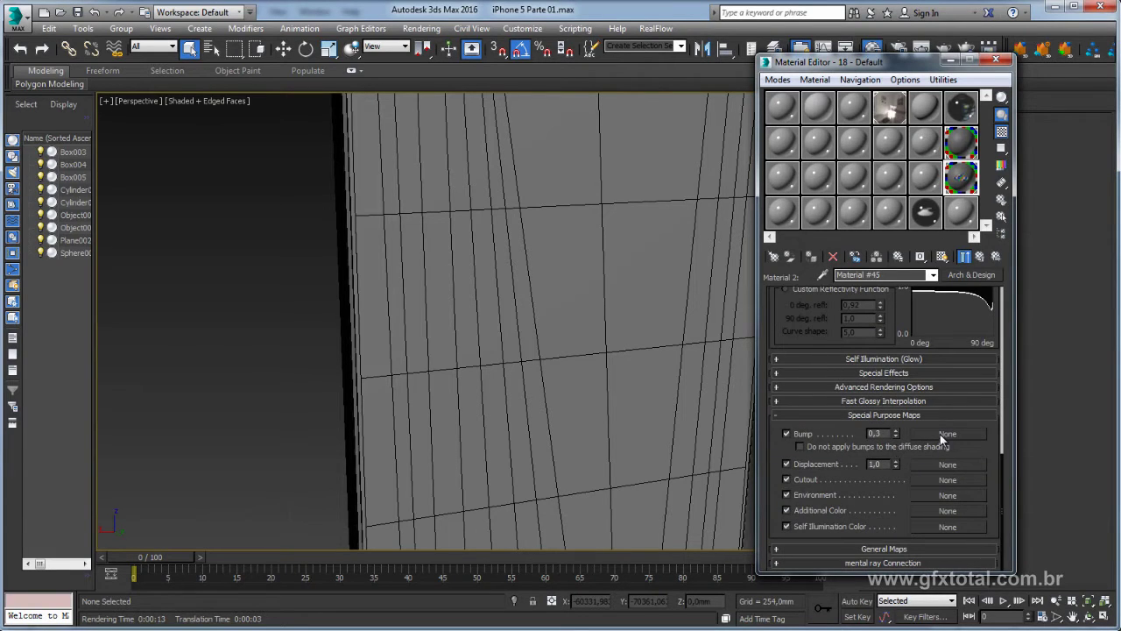
right_click(941, 435)
left_click(986, 444)
Lower the bump amount to -0,1 and close the Material Editor.
double_click(964, 186)
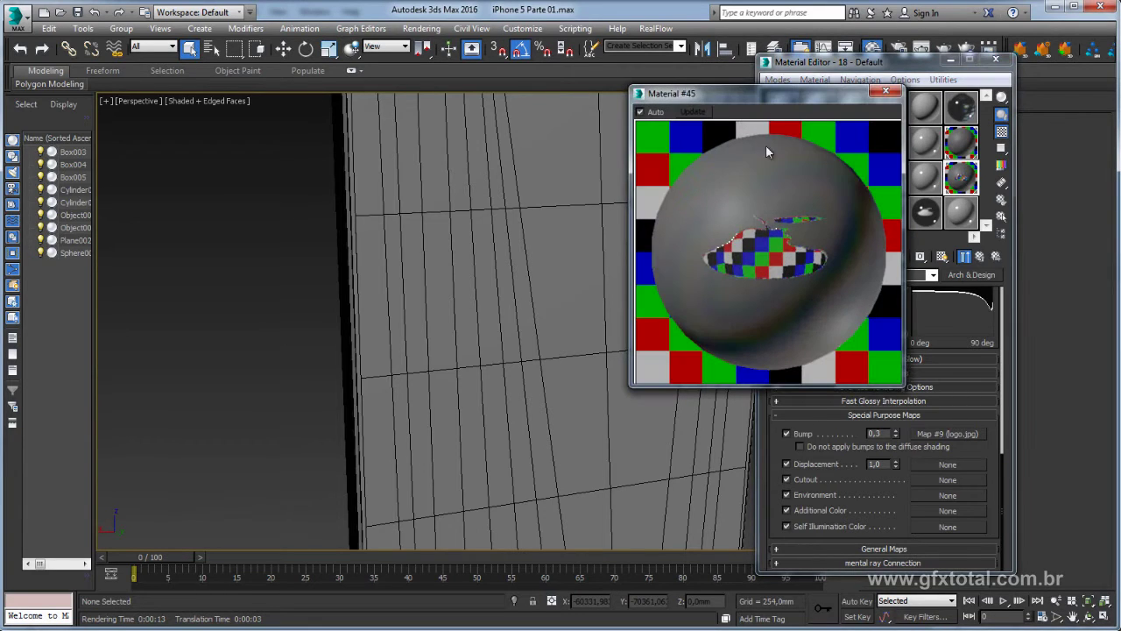
left_click_drag(765, 93, 599, 81)
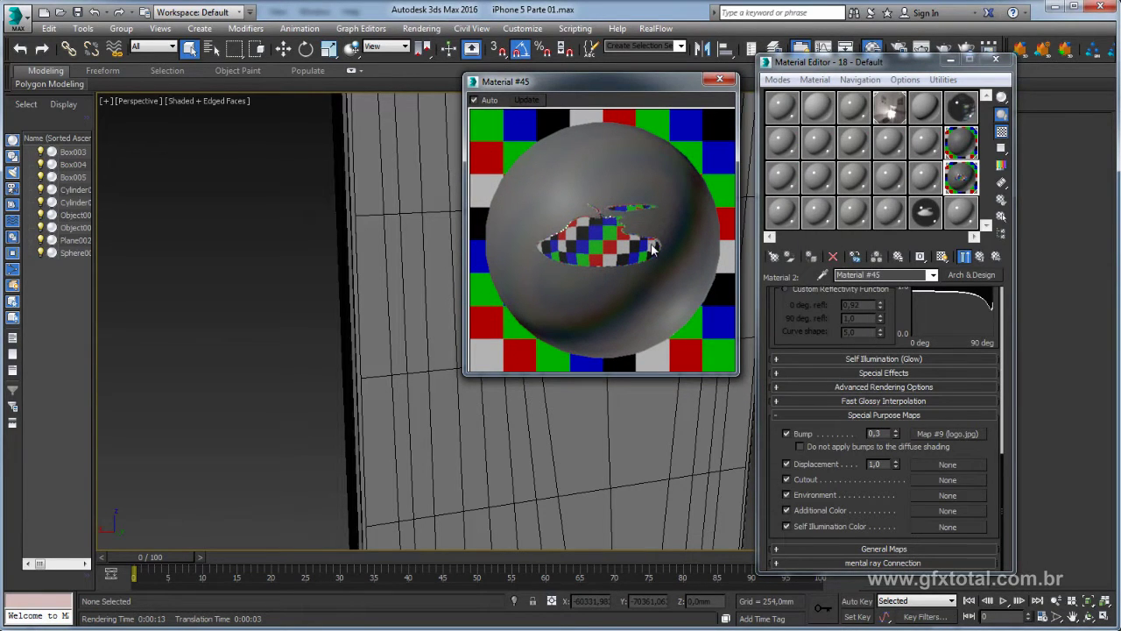
double_click(889, 433)
type("-0,1")
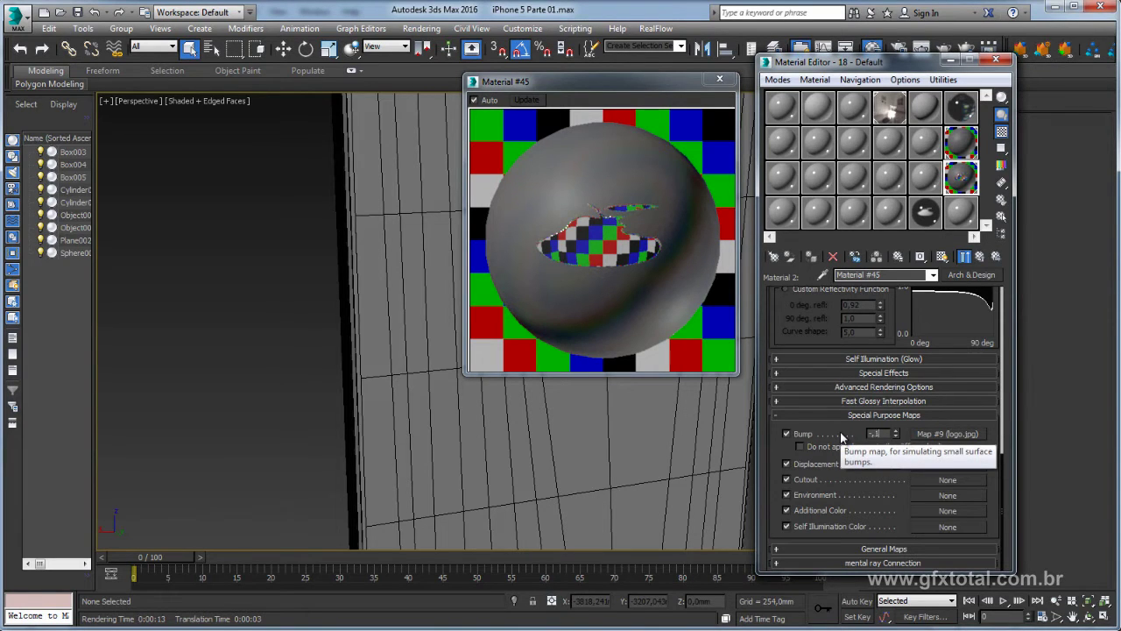
left_click(720, 80)
left_click(1004, 65)
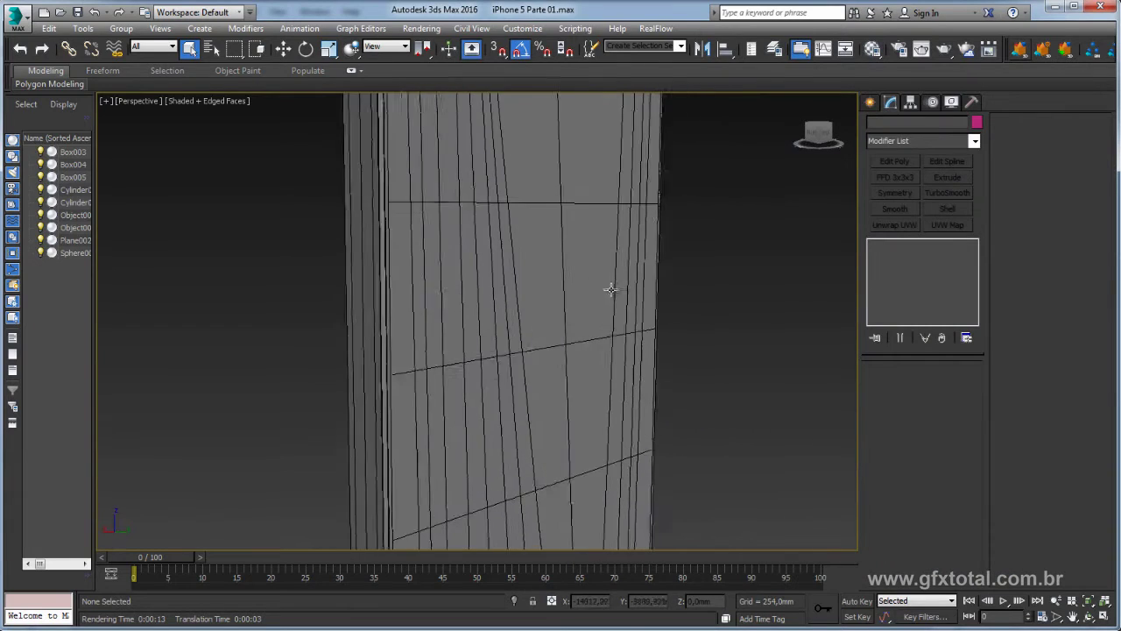
Render the logo close-up and zoom into the rendered image to inspect the new bump.
left_click(942, 55)
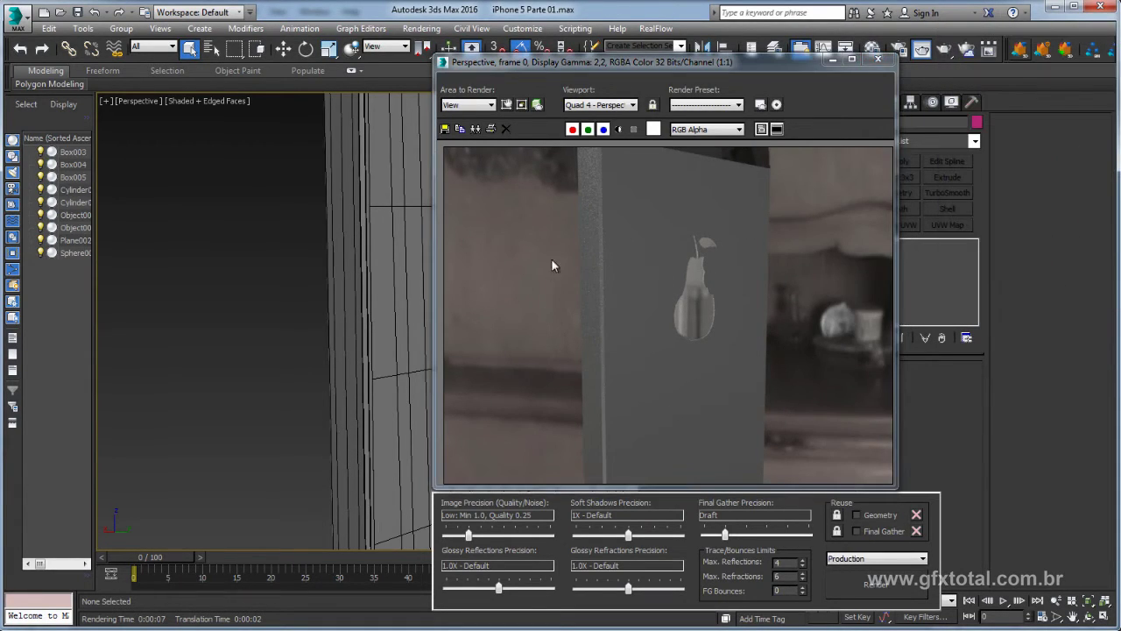
scroll(593, 199, "up", 1)
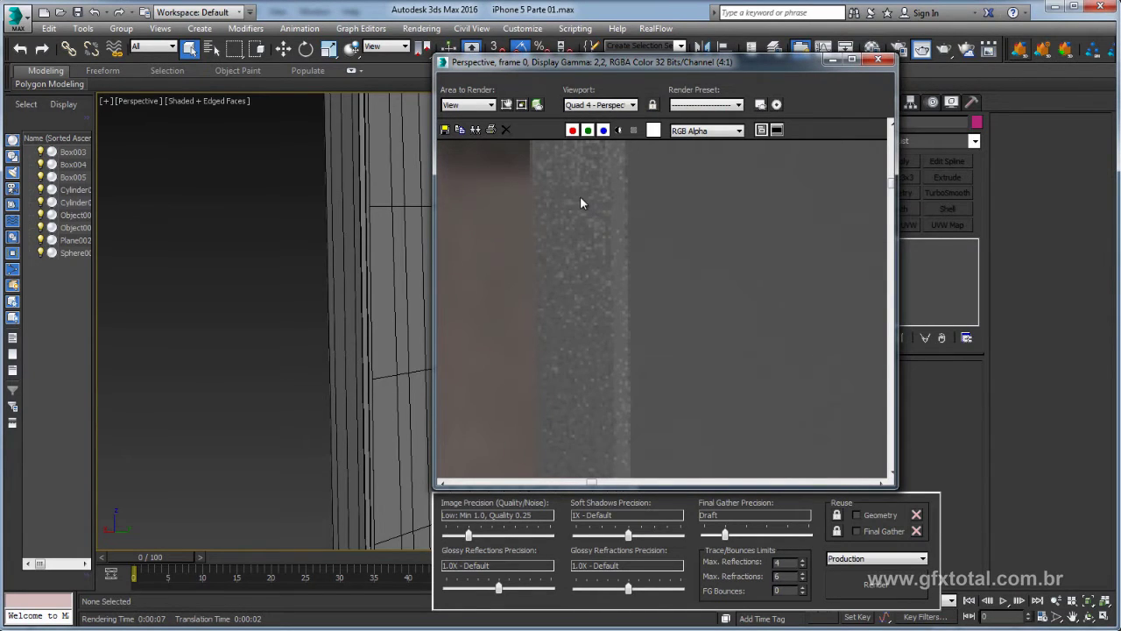
middle_click_drag(589, 240, 623, 317)
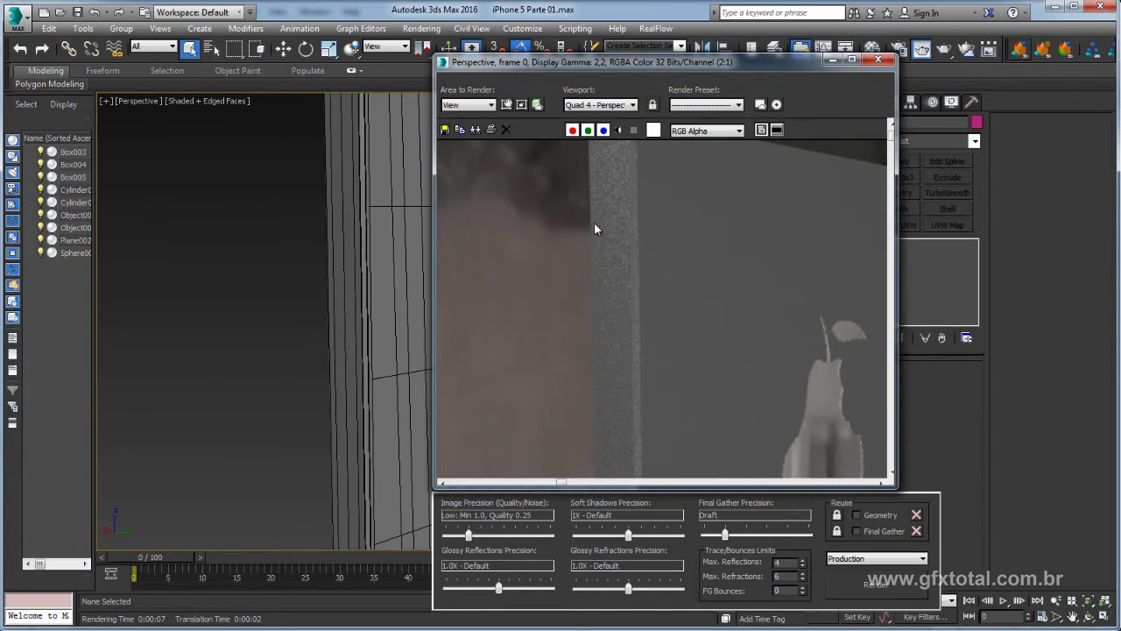
scroll(594, 224, "down", 1)
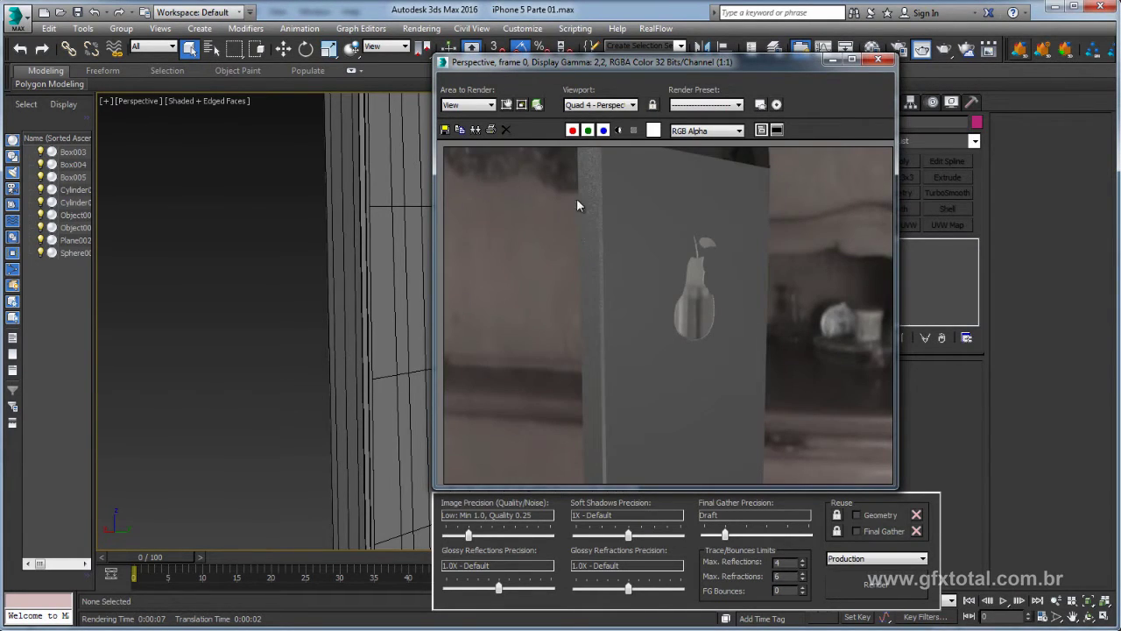
left_click(878, 59)
Open the Blend's Material 1 and darken its reflection colour.
key("m")
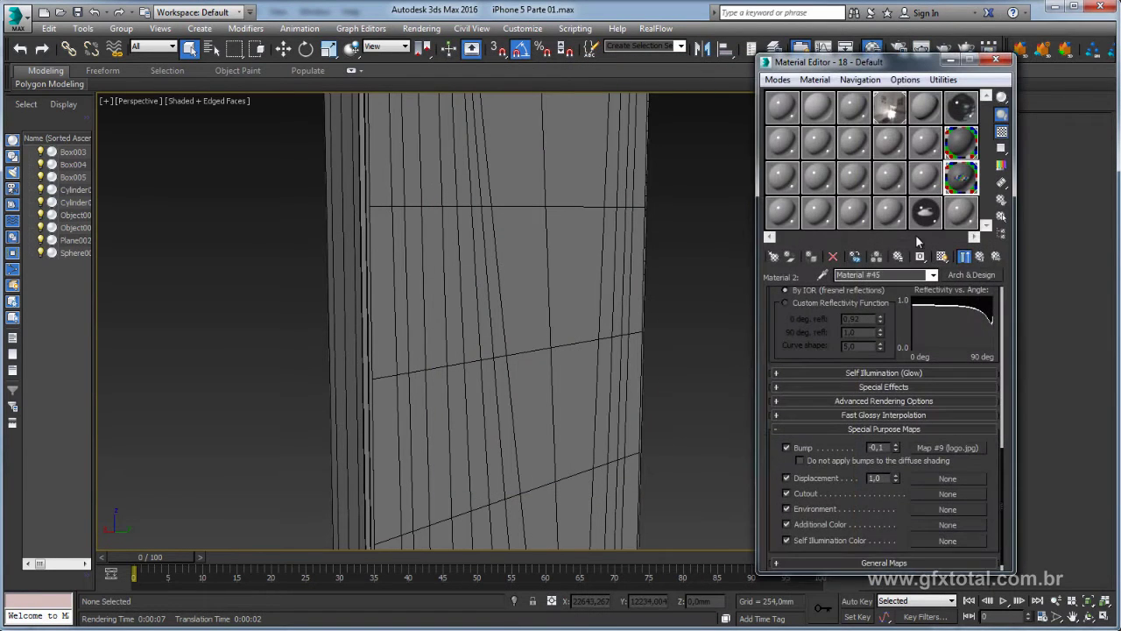
left_click(979, 256)
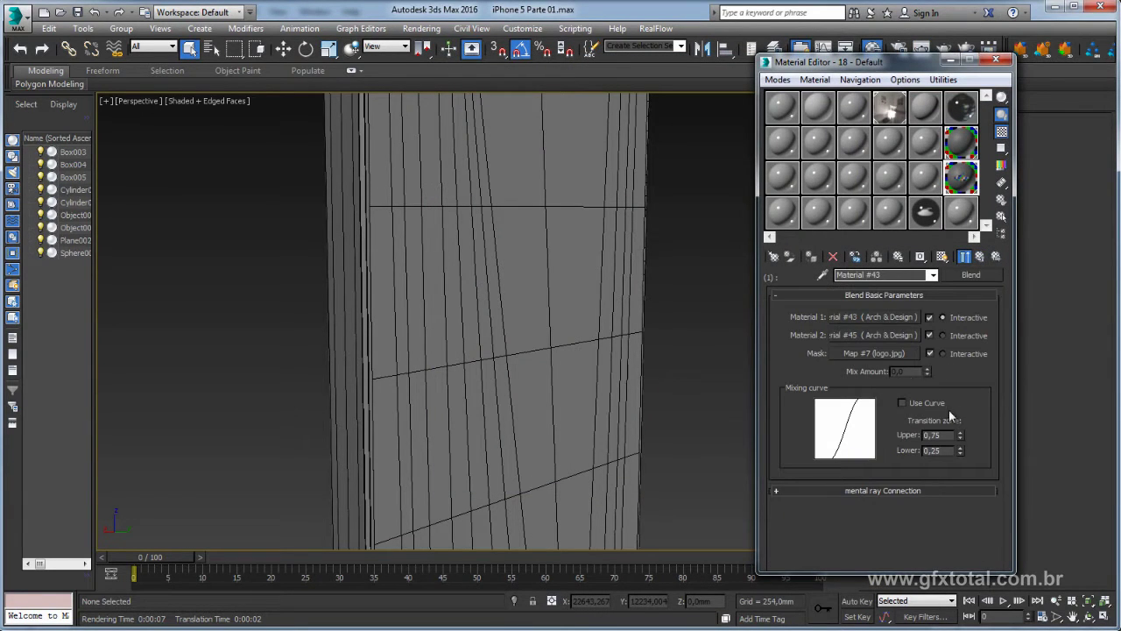
left_click(874, 316)
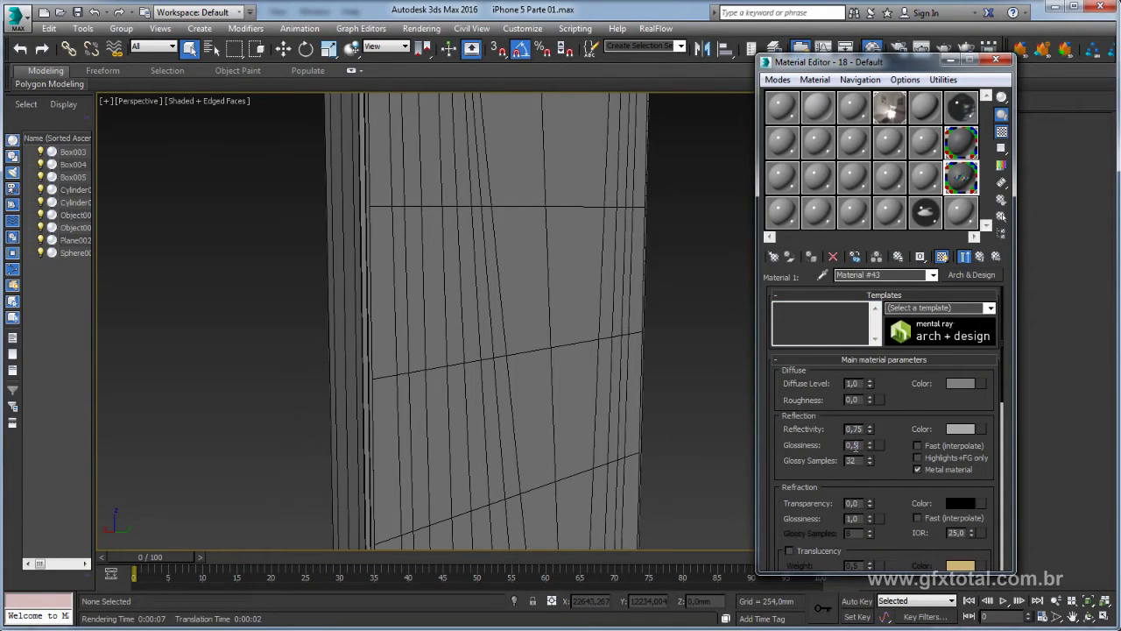
double_click(960, 179)
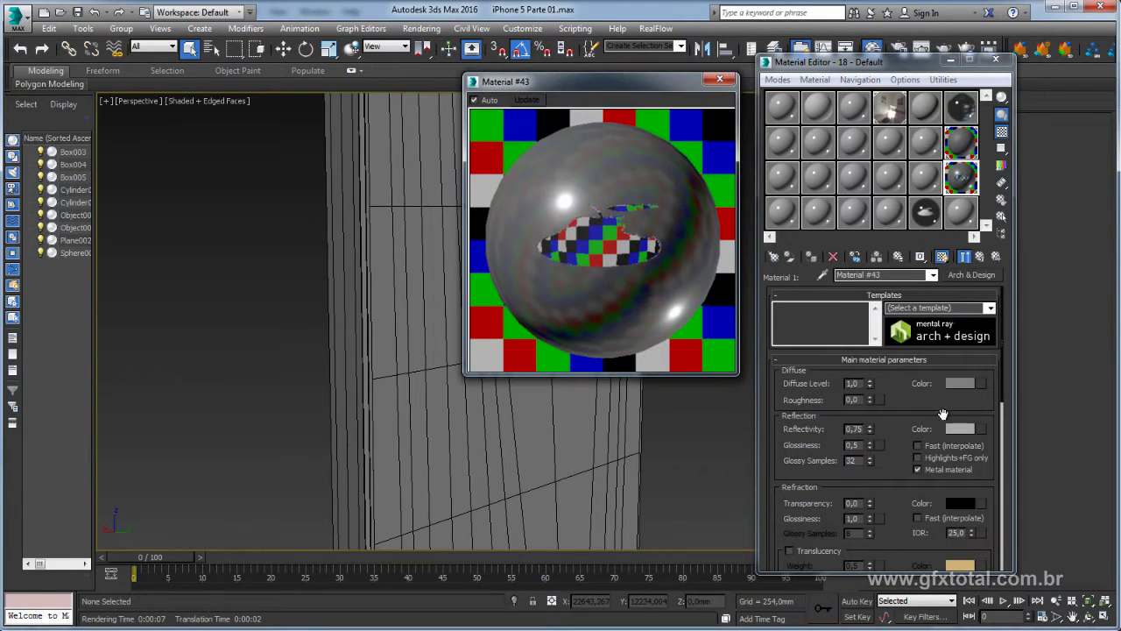
left_click(960, 428)
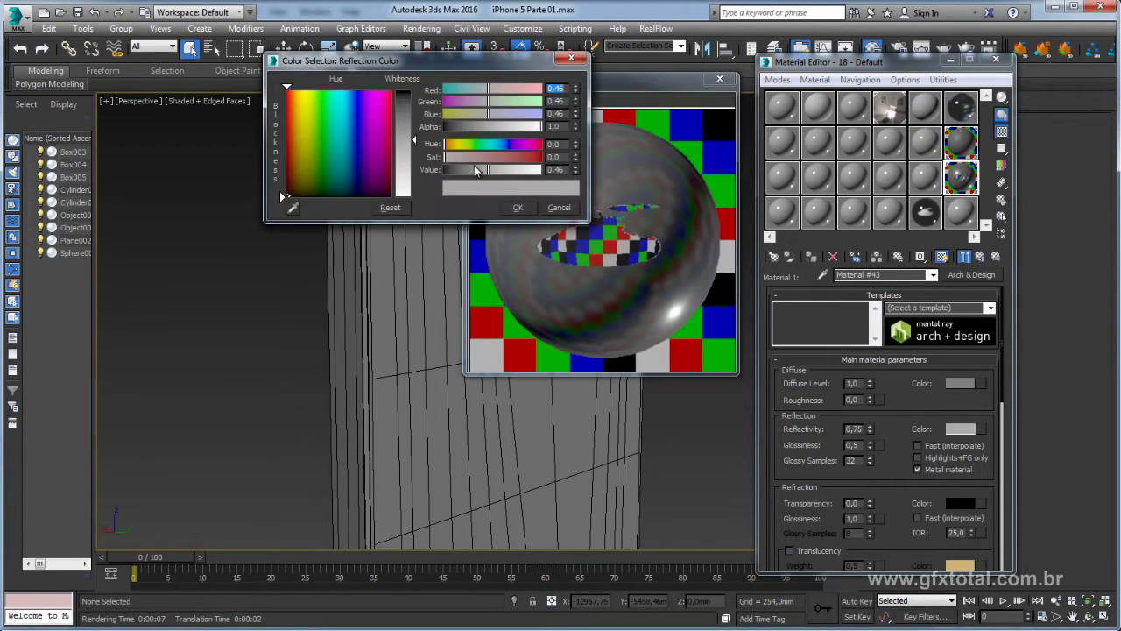
mouse_move(505, 168)
left_mouse_down()
mouse_move(467, 175)
mouse_move(495, 178)
left_mouse_up()
left_click(517, 207)
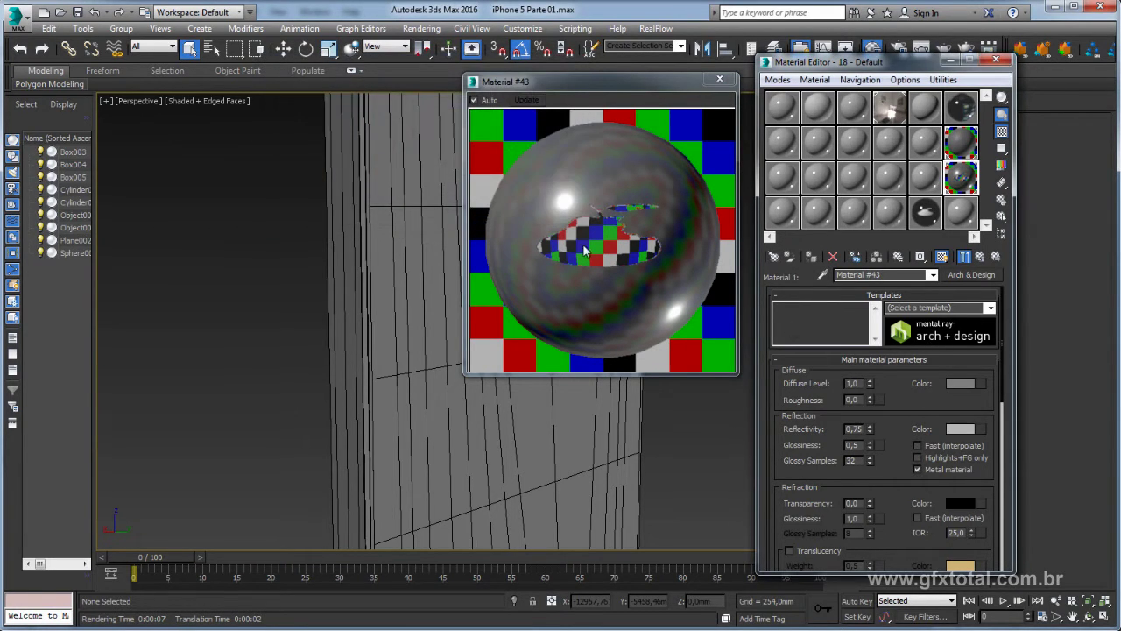
Set the diffuse colour to a dark grey of 0,237 and close the Material Editor.
left_click(958, 384)
left_click_drag(509, 170, 459, 174)
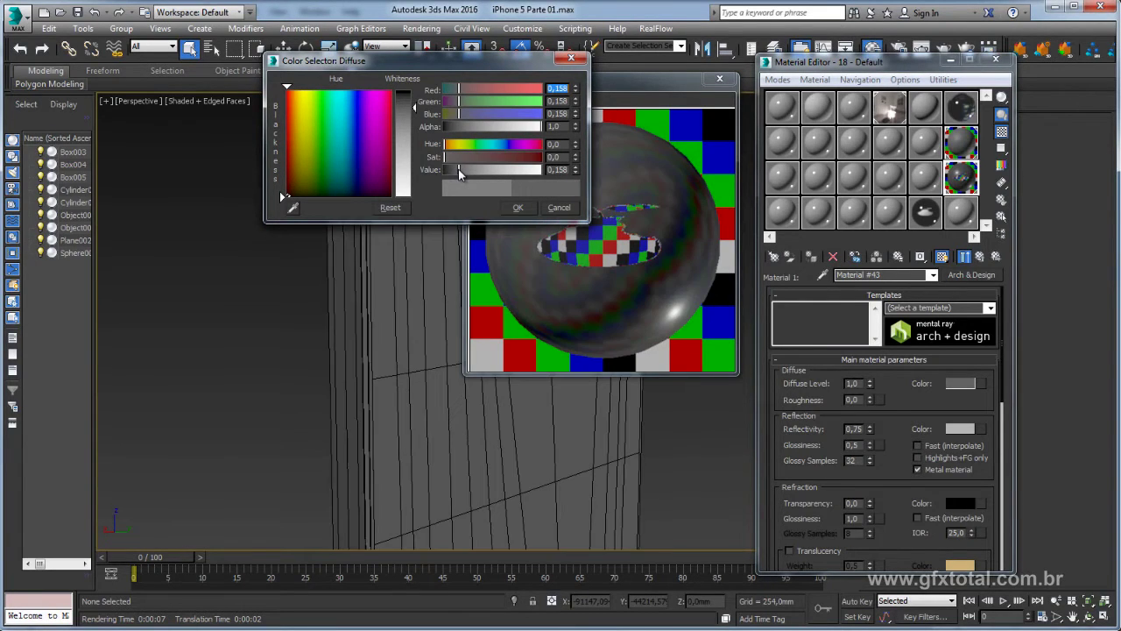
left_click(518, 208)
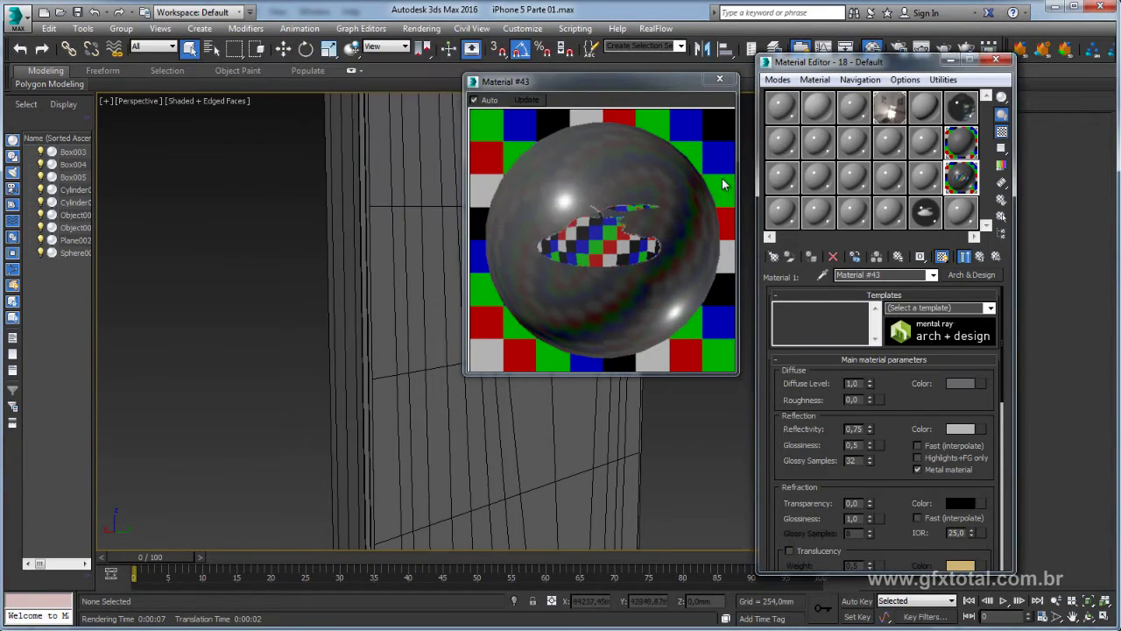
left_click(961, 383)
left_click_drag(462, 170, 467, 170)
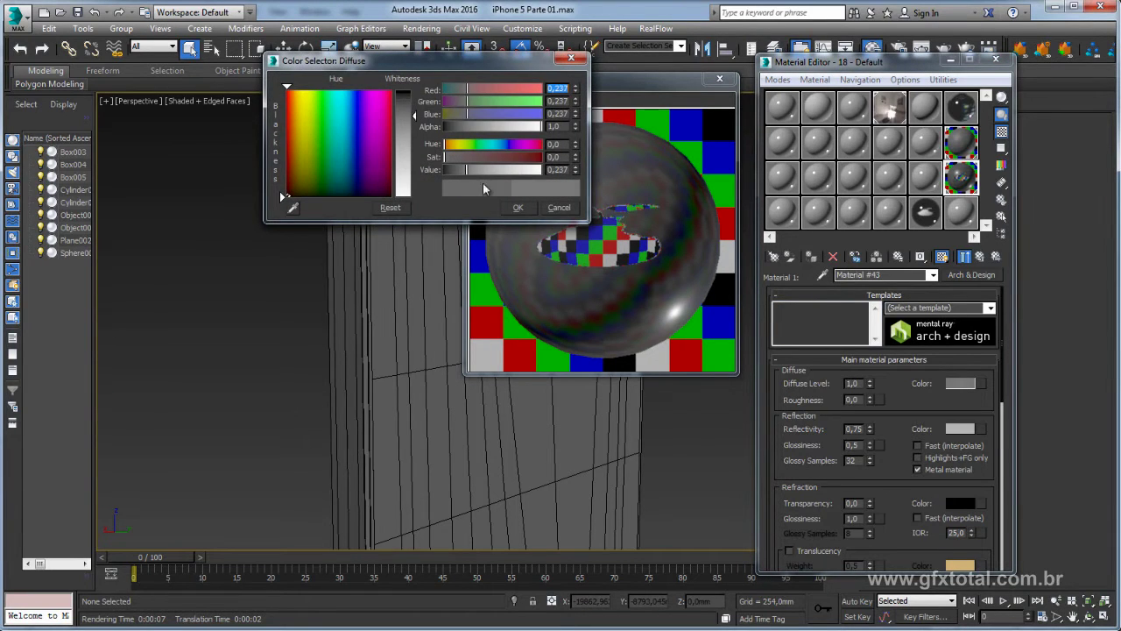
left_click(518, 208)
scroll(876, 385, "down", 3)
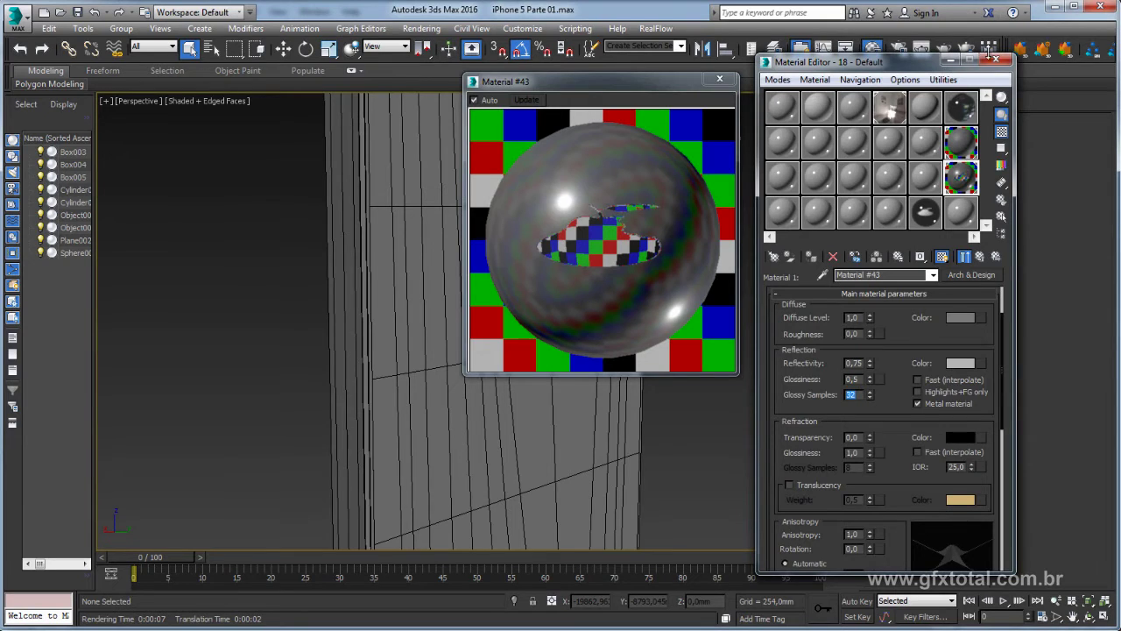
left_click(1004, 62)
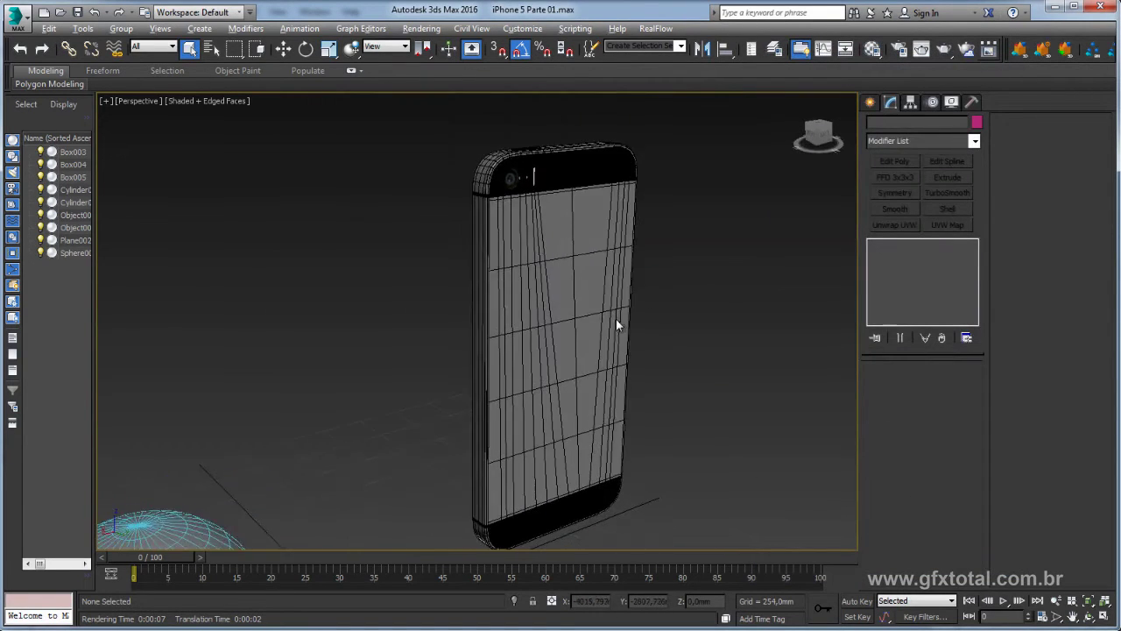
Render the phone with the darker back material, then close the render.
mouse_move(615, 325)
middle_mouse_down("alt")
mouse_move(566, 298)
mouse_move(613, 289)
middle_mouse_up("alt")
left_click(940, 49)
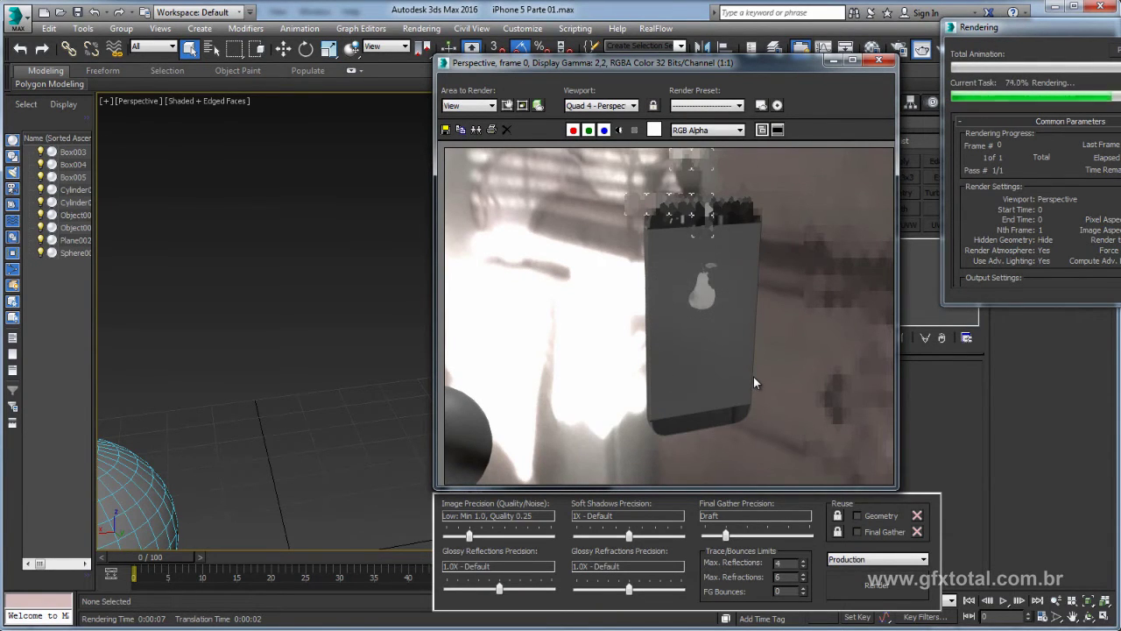
left_click(879, 60)
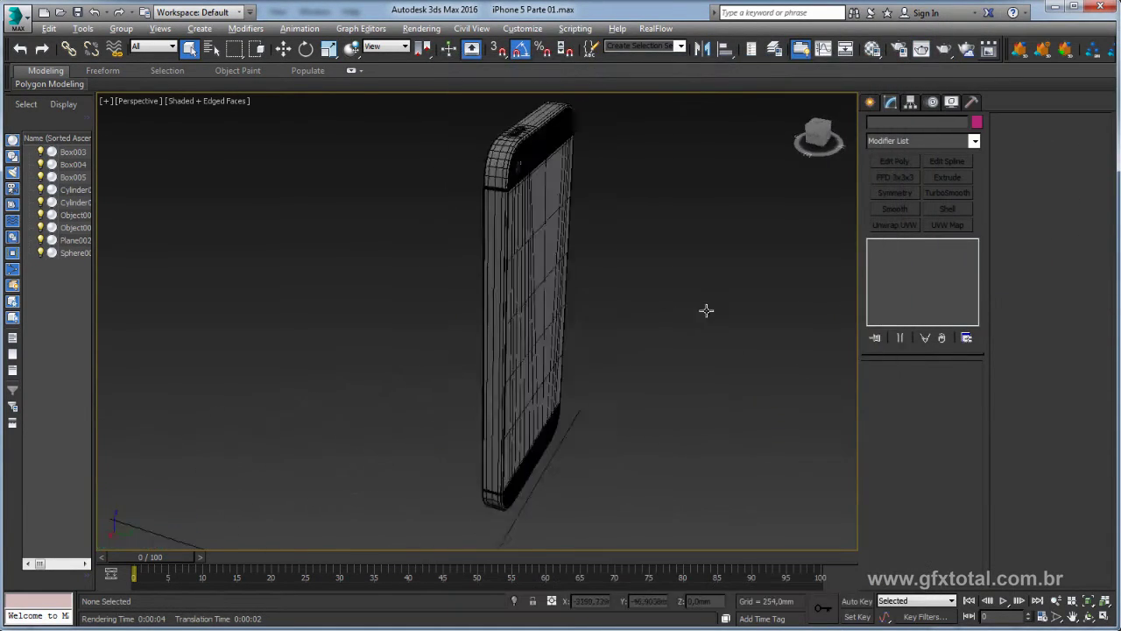
Select the sphere surrounding the phone and delete it.
middle_click_drag(706, 310, 642, 303, "alt")
left_click_drag(813, 400, 813, 401)
key("Delete")
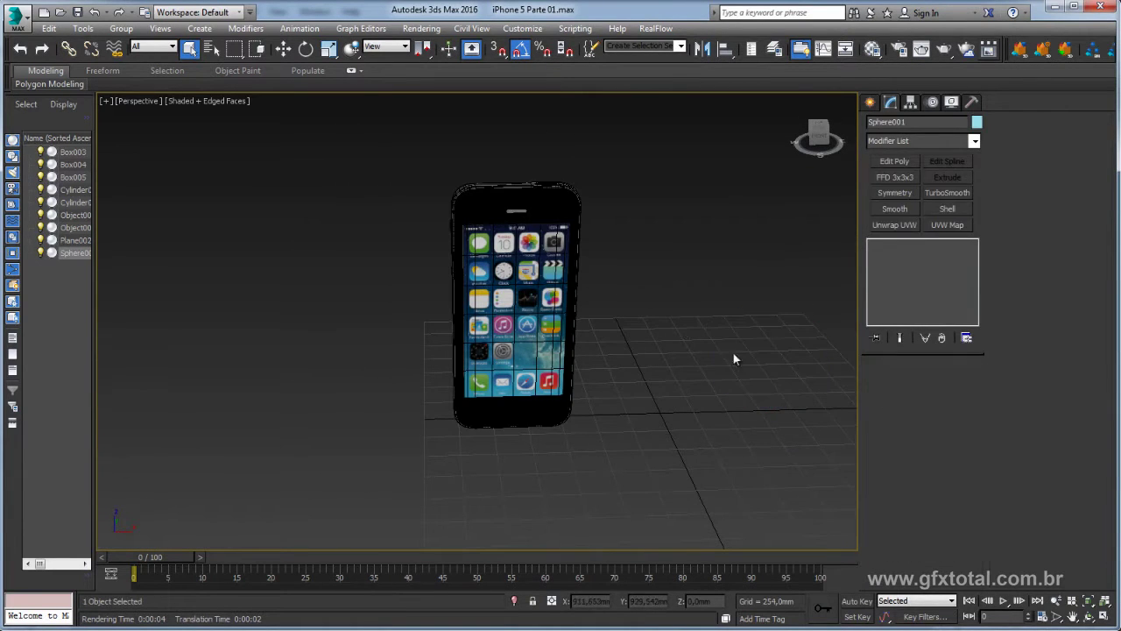
scroll(774, 247, "down", 3)
Create a tall cylinder around the phone with 163 sides and 1 height segment.
middle_click_drag(772, 254, 876, 232, "alt")
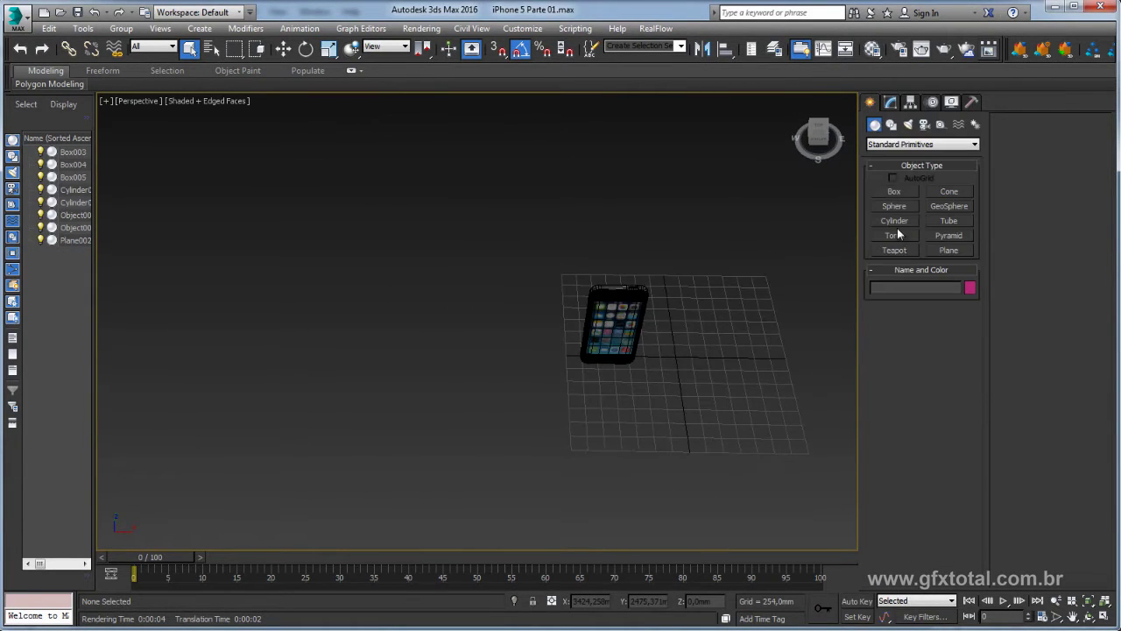
left_click(894, 221)
left_click_drag(656, 397, 813, 553)
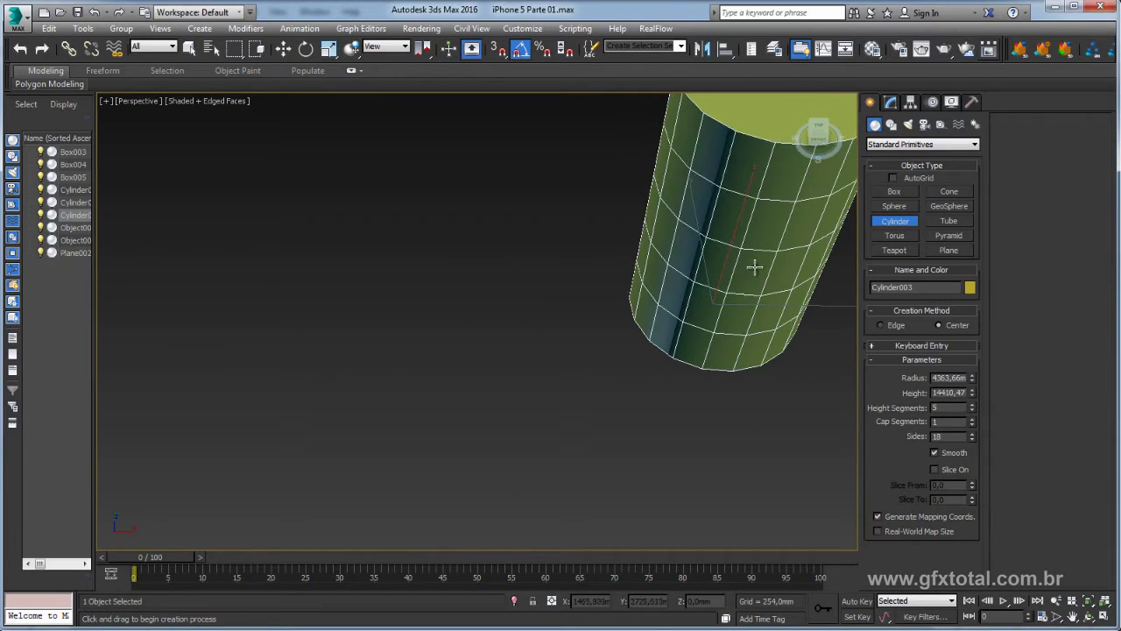
left_click(753, 267)
right_click(756, 278)
key("w")
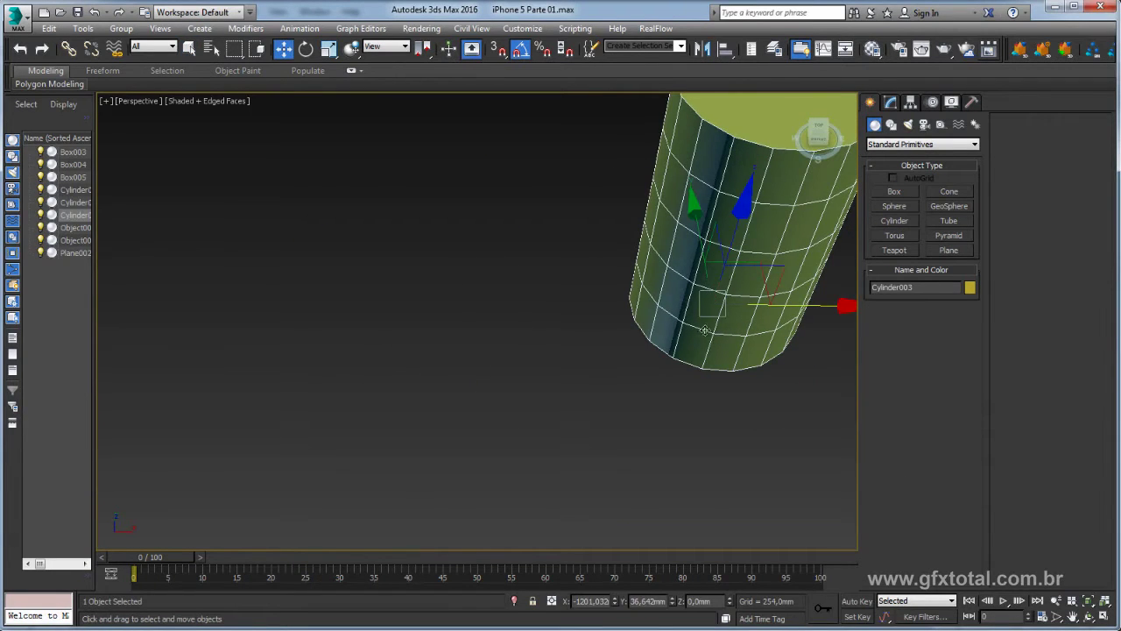
middle_click_drag(756, 278, 830, 188, "alt")
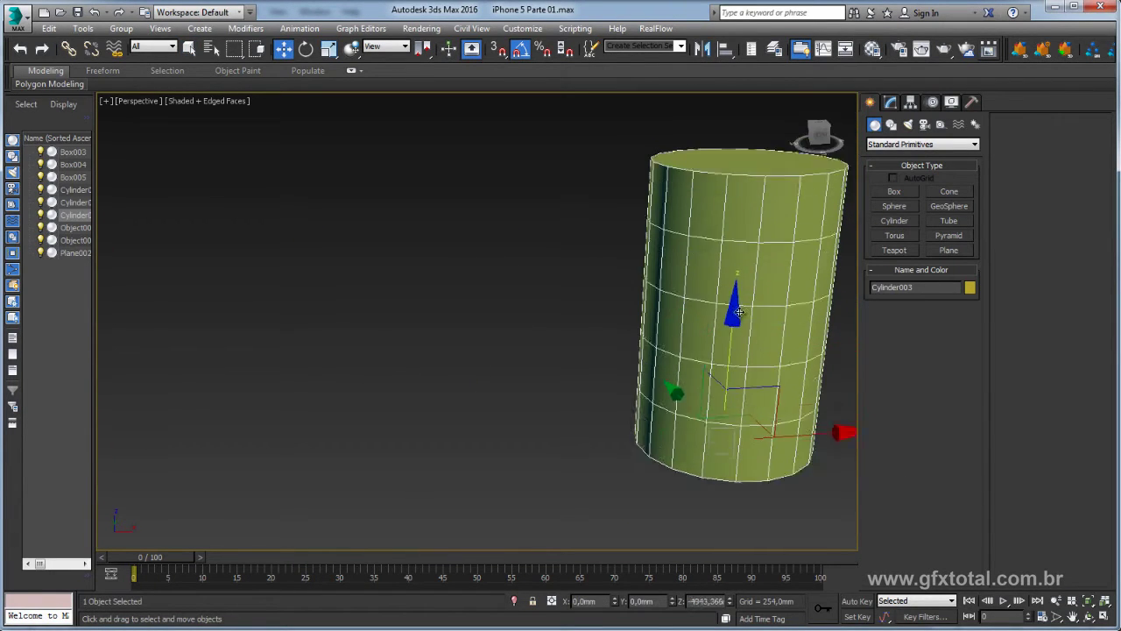
left_click(891, 101)
mouse_move(972, 417)
left_mouse_down()
mouse_move(974, 436)
mouse_move(972, 342)
left_mouse_up()
Convert the cylinder to Editable Poly and delete its top cap polygon.
middle_click_drag(789, 336, 776, 342, "alt")
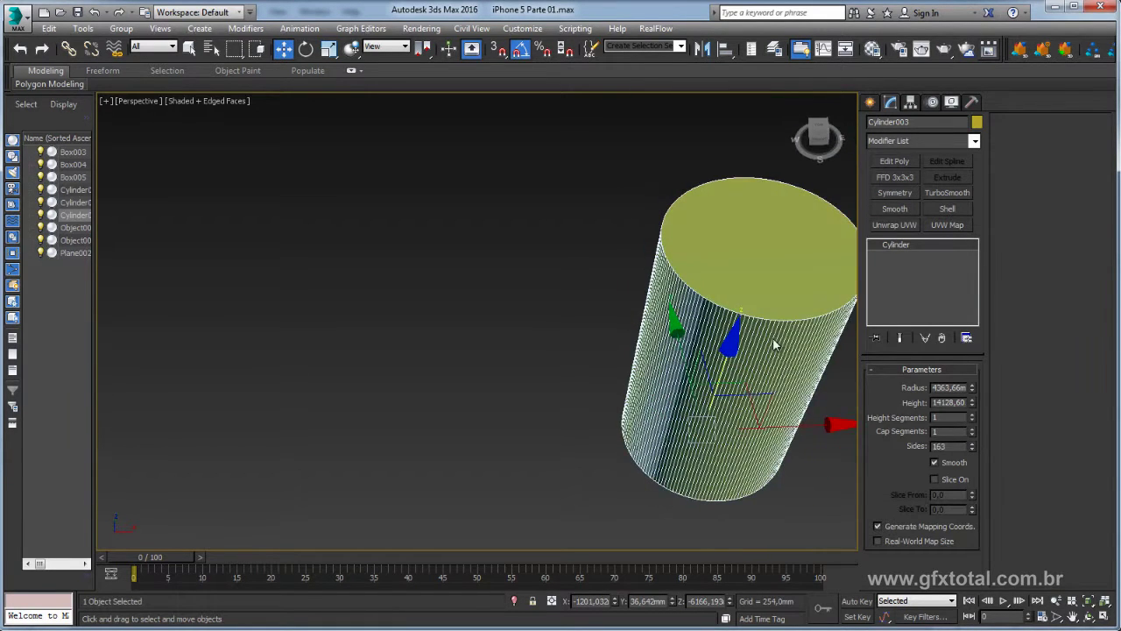
right_click(771, 386)
left_click(920, 487)
key("4")
middle_click_drag(742, 394, 913, 392, "alt")
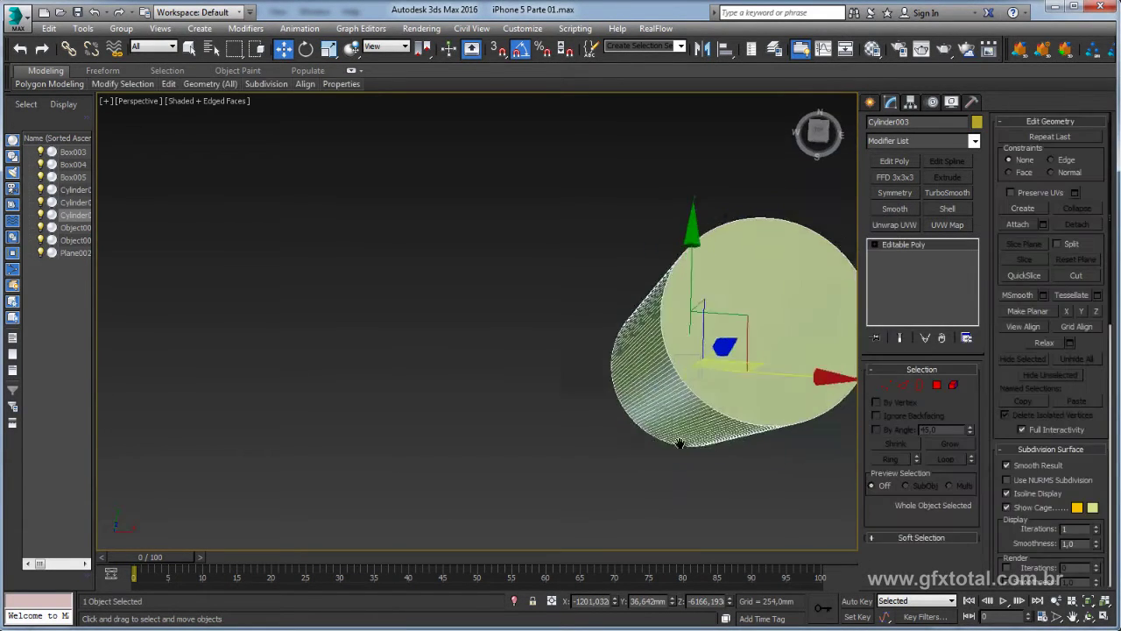
left_click(685, 359)
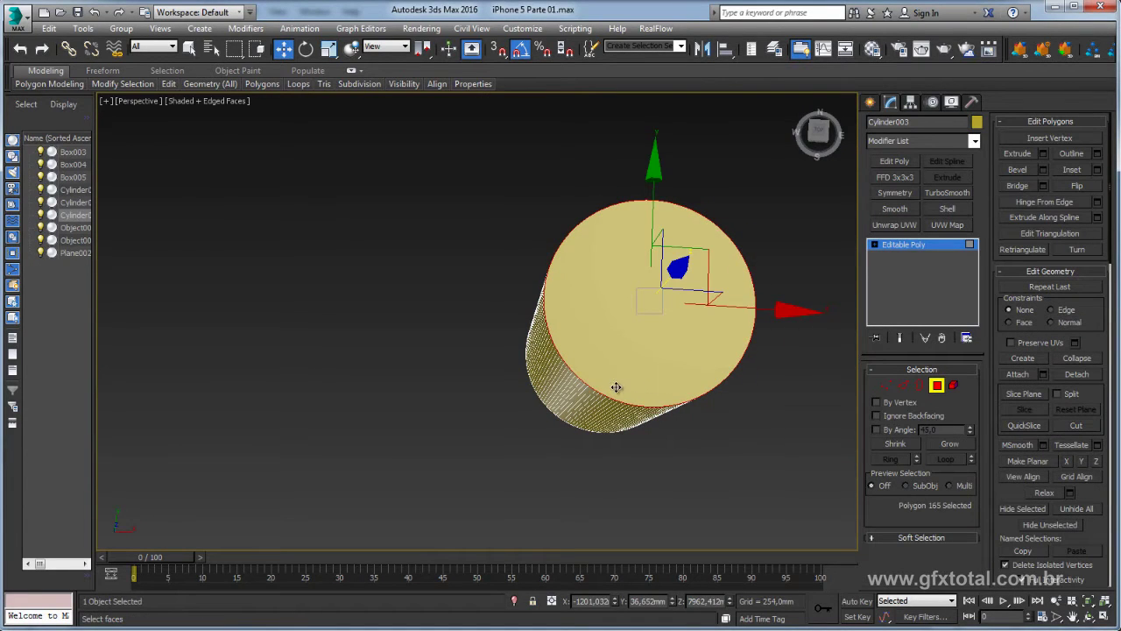
key("Delete")
In the Top view, select and delete the polygons of the tube's lower half.
key("t")
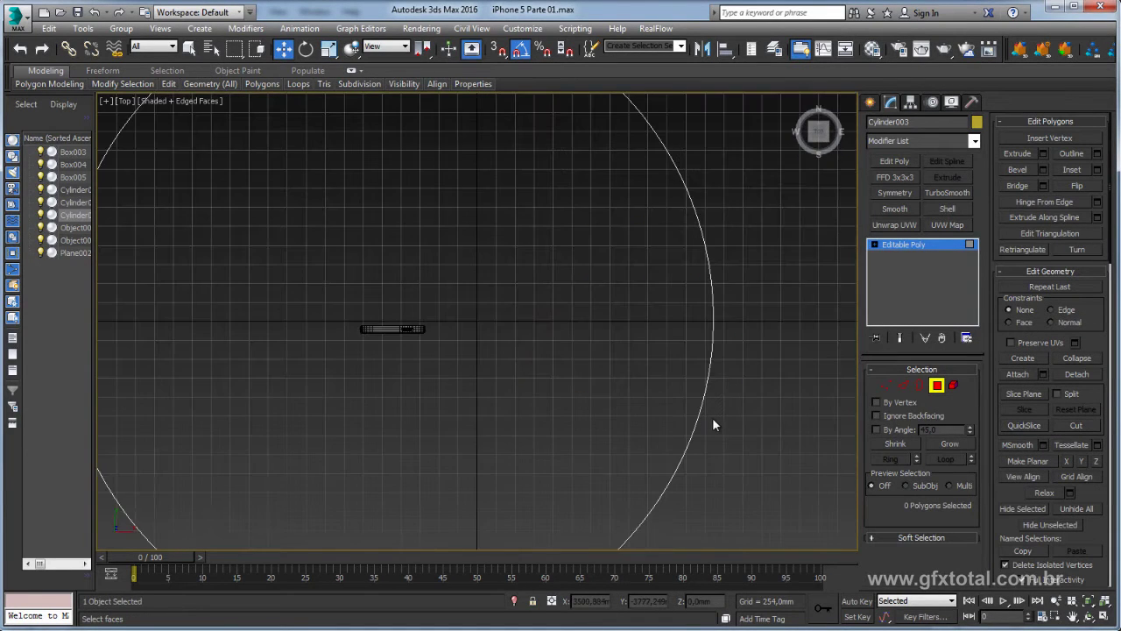
key("z")
scroll(741, 397, "down", 1)
scroll(741, 397, "down", 2)
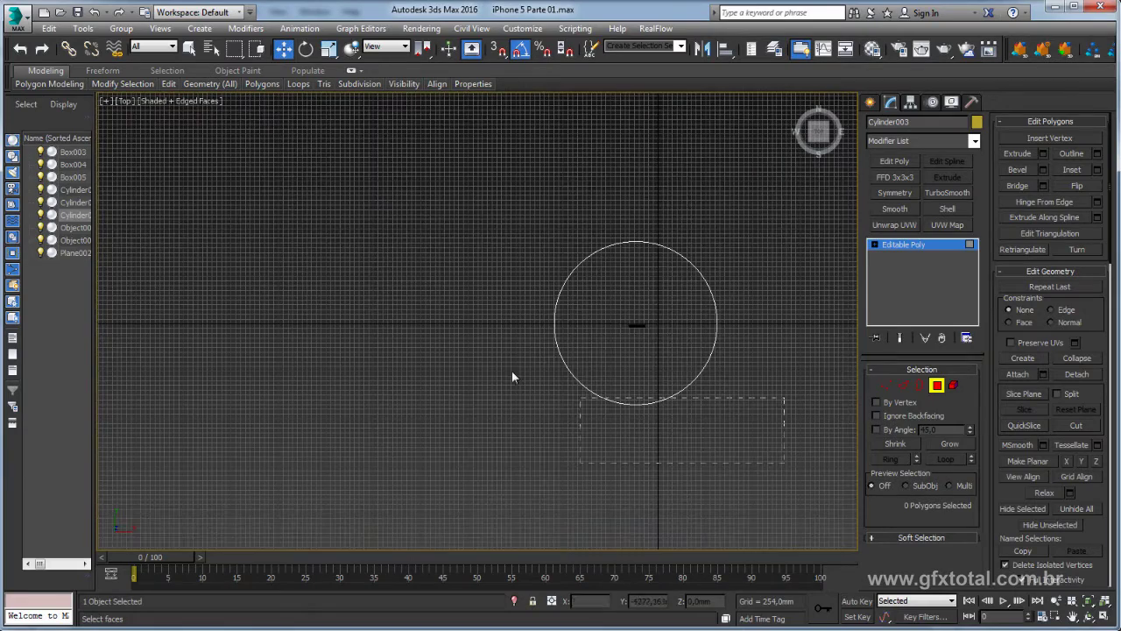
left_click_drag(784, 462, 466, 329)
key("Delete")
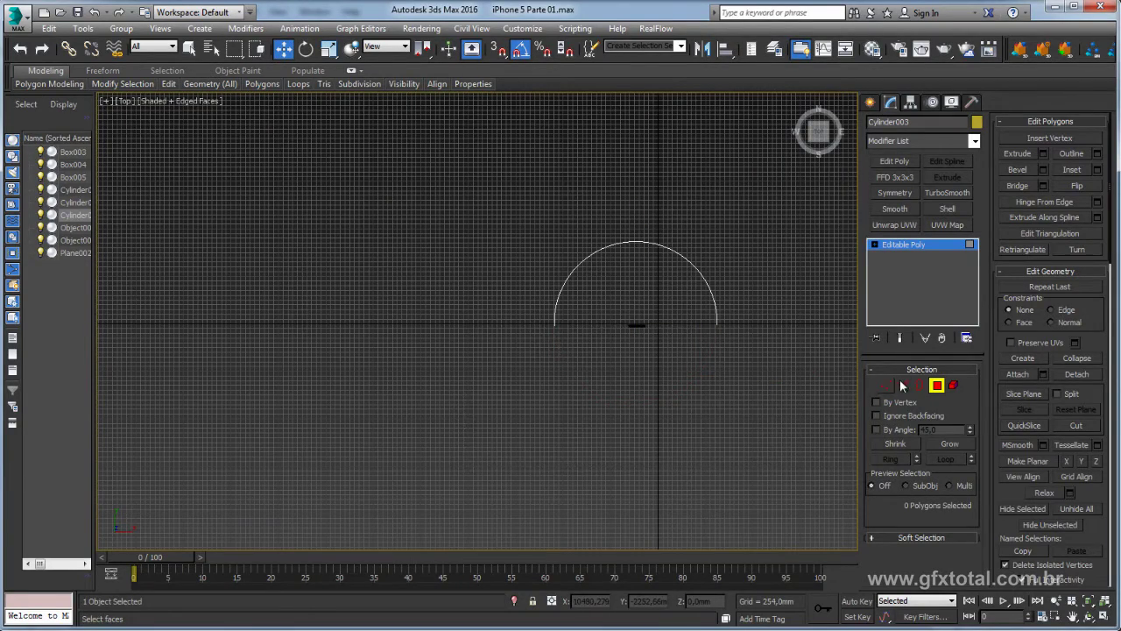
Select the remaining arc as an element, leave sub-object mode, and open the Material Editor.
left_click(902, 385)
scroll(678, 345, "up", 1)
key("p")
mouse_move(756, 377)
middle_mouse_down("alt")
mouse_move(751, 291)
mouse_move(973, 381)
middle_mouse_up("alt")
left_click(953, 386)
key("ctrl+a")
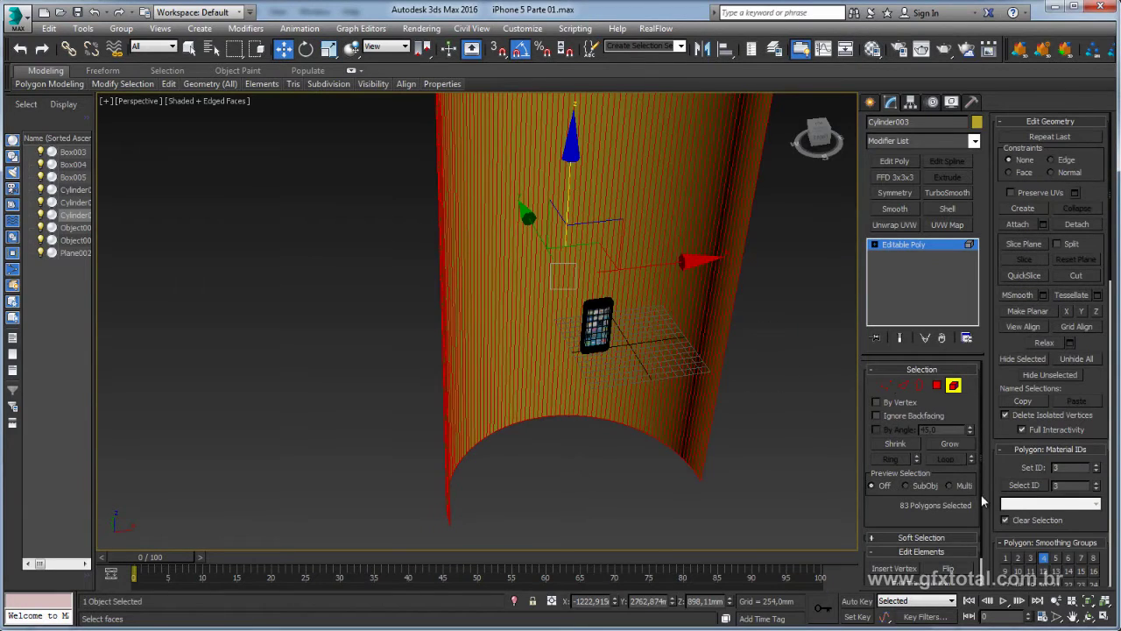
left_click(908, 247)
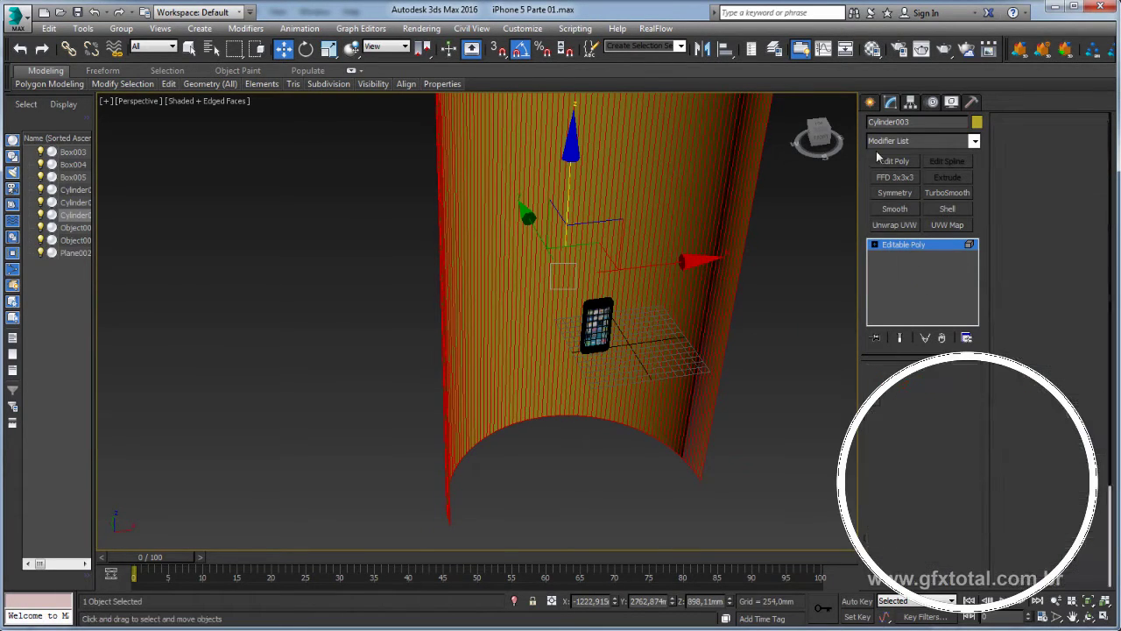
left_click(874, 49)
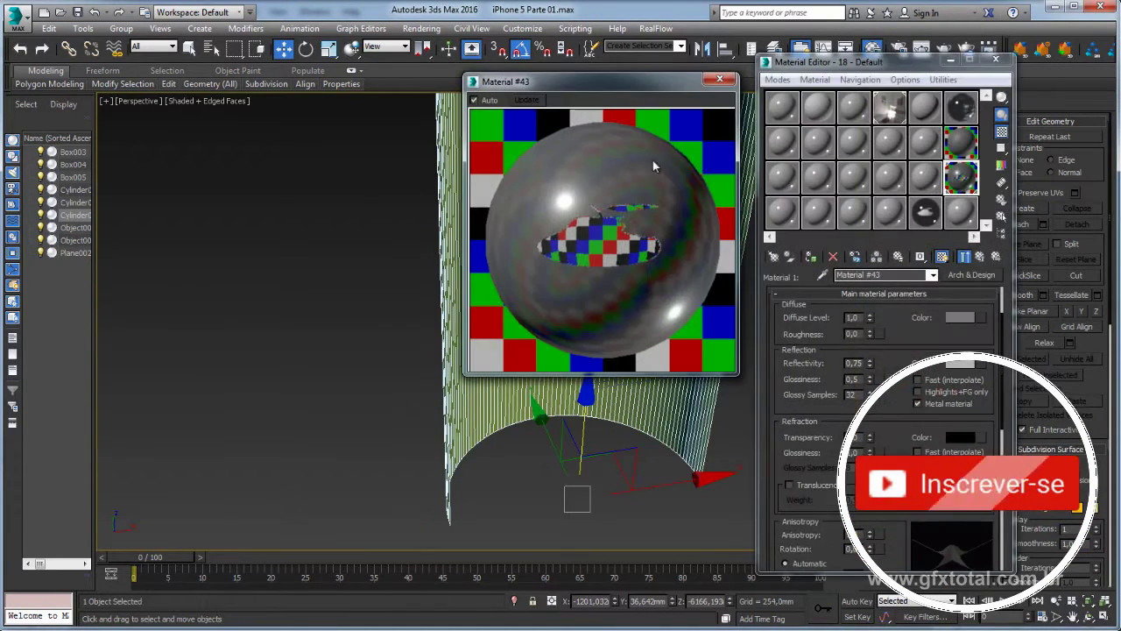
Give an empty slot the Matte Finish Arch & Design template with light grey diffuse (about 0.81).
left_click(719, 81)
left_click(784, 212)
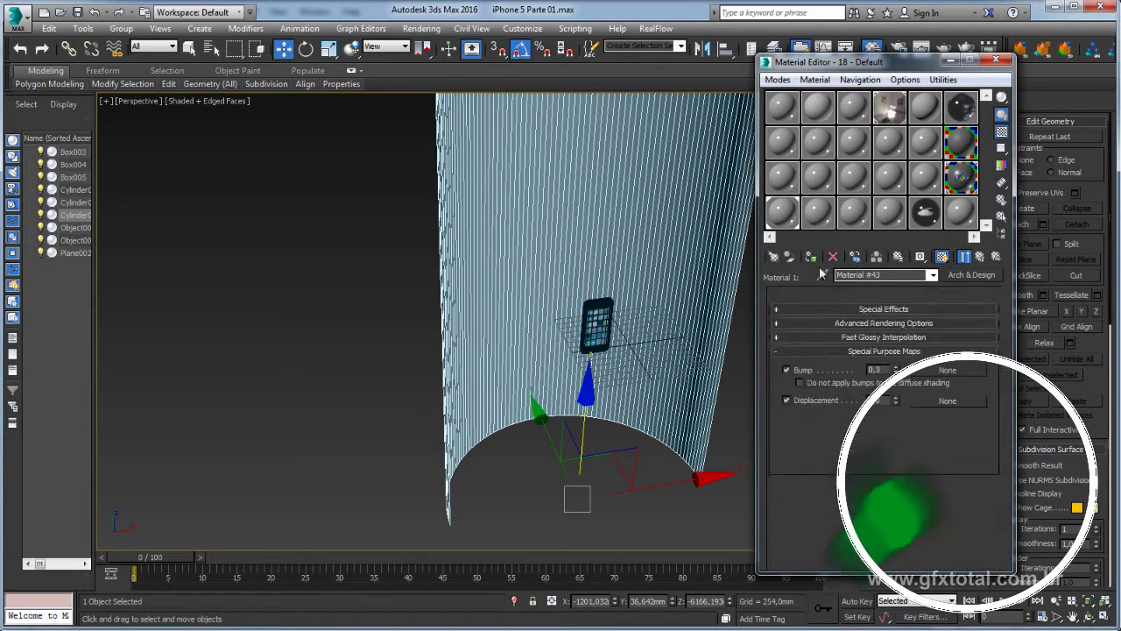
left_click(936, 308)
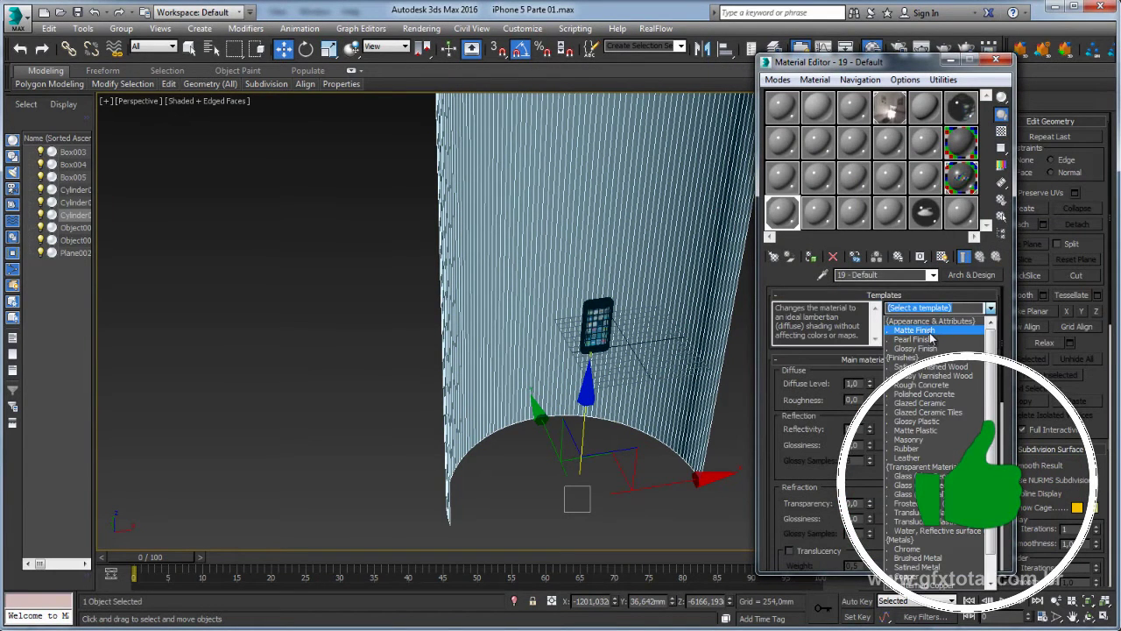
left_click(928, 331)
left_click(960, 382)
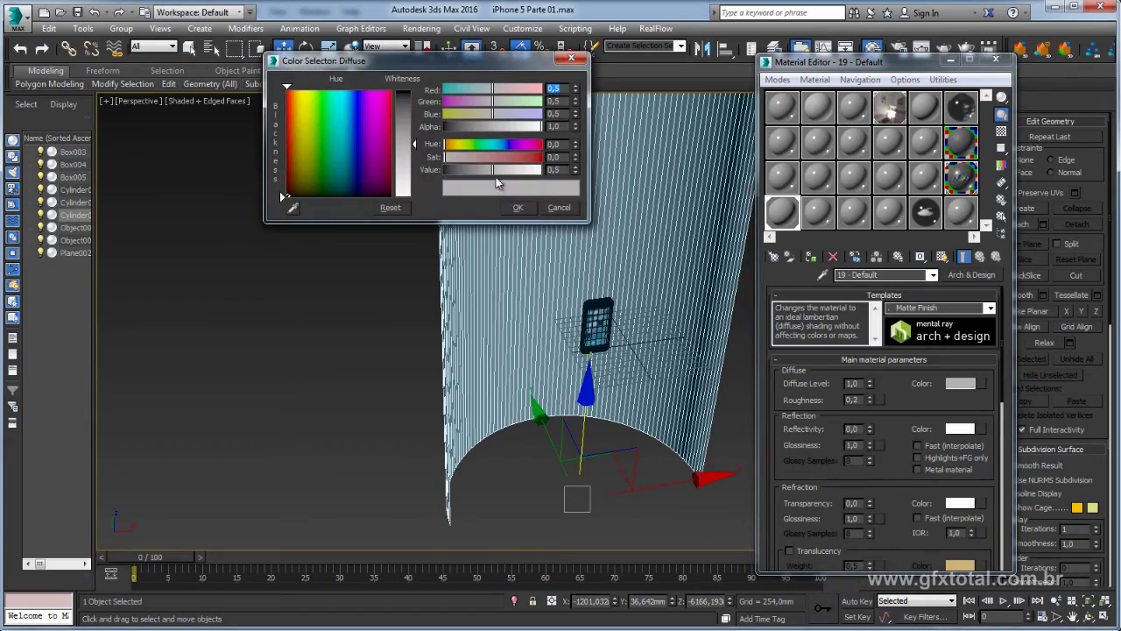
left_click_drag(496, 175, 526, 175)
left_click(518, 207)
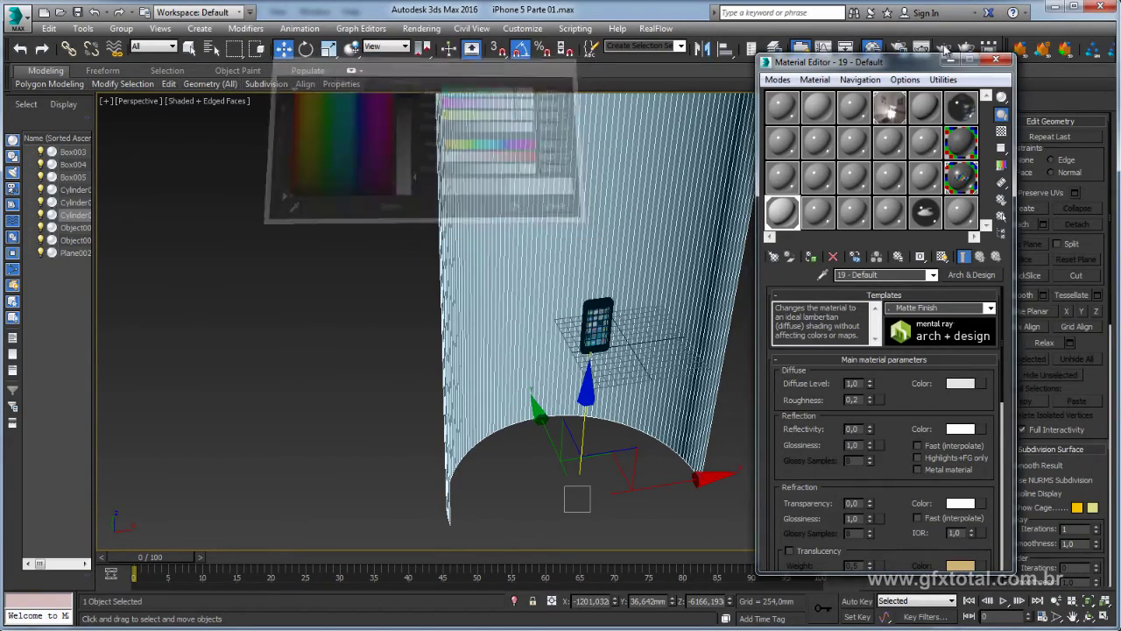
left_click(996, 58)
mouse_move(461, 357)
middle_mouse_down("alt")
mouse_move(423, 371)
mouse_move(435, 312)
middle_mouse_up("alt")
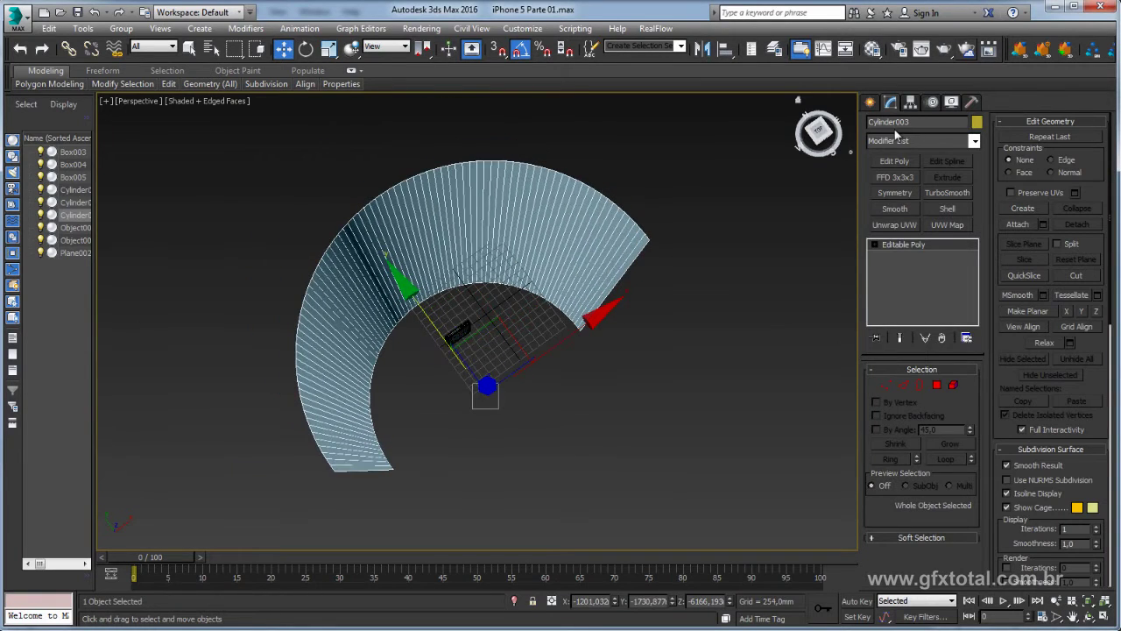
left_click(871, 103)
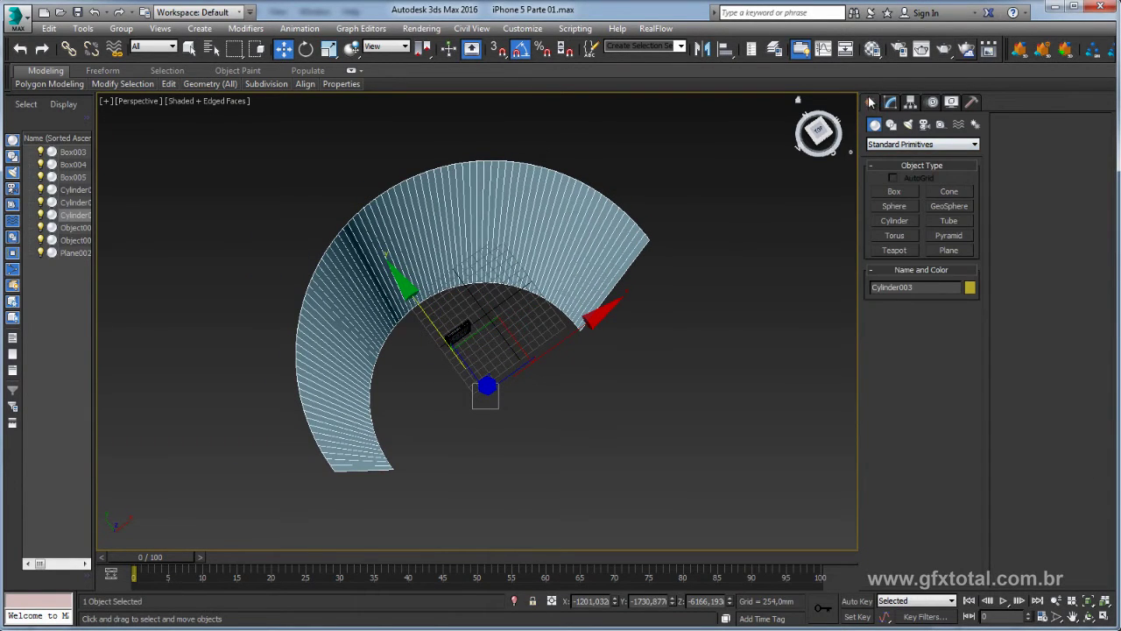
Draw a wide Photometric mr Sky Portal in the Top view in front of the arc's open side.
left_click(909, 126)
left_click(900, 144)
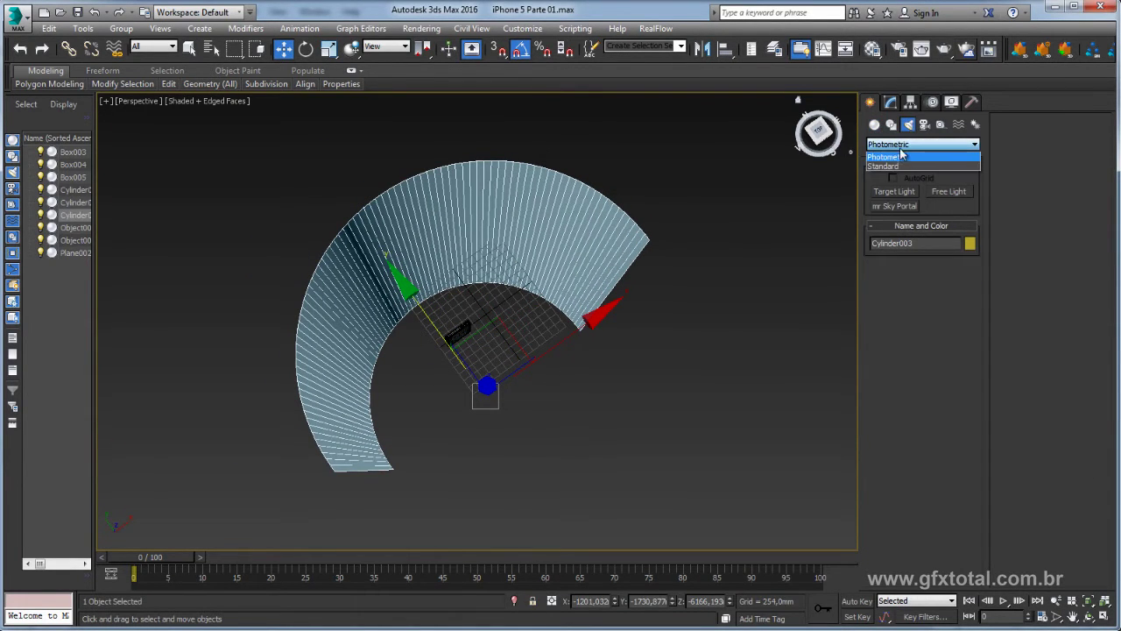
left_click(901, 156)
left_click(897, 208)
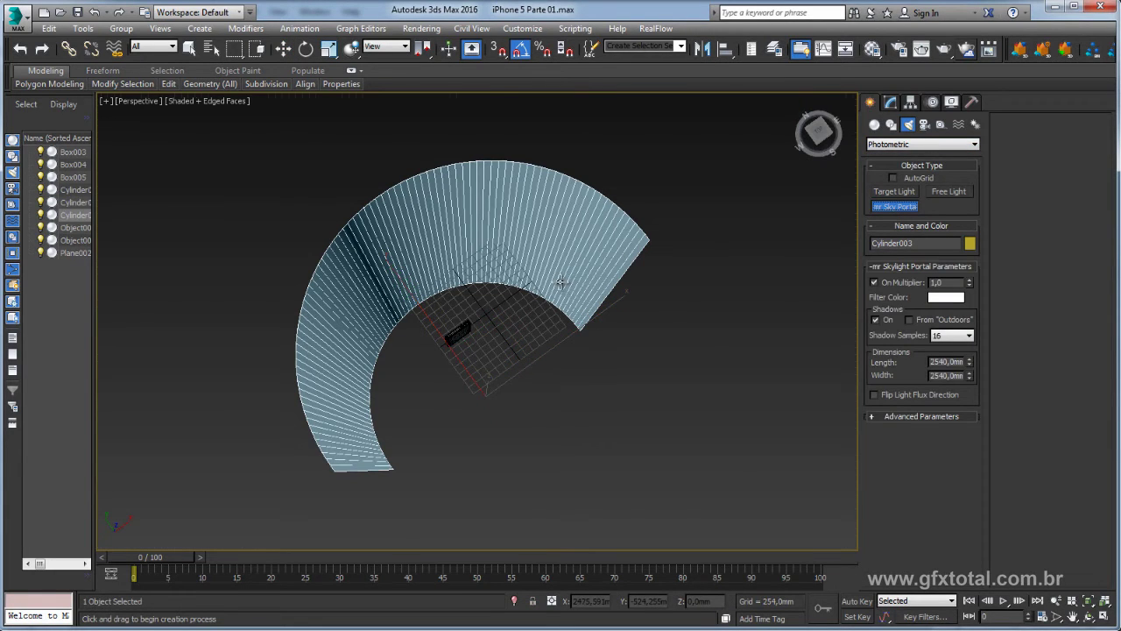
key("t")
scroll(561, 282, "up", 3)
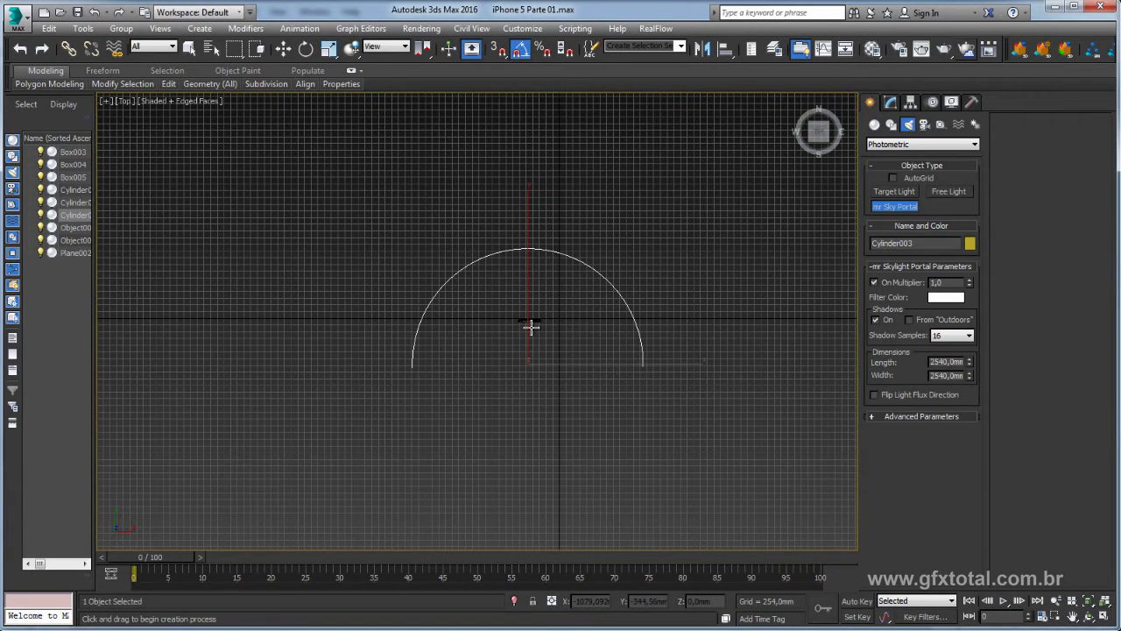
scroll(531, 325, "up", 4)
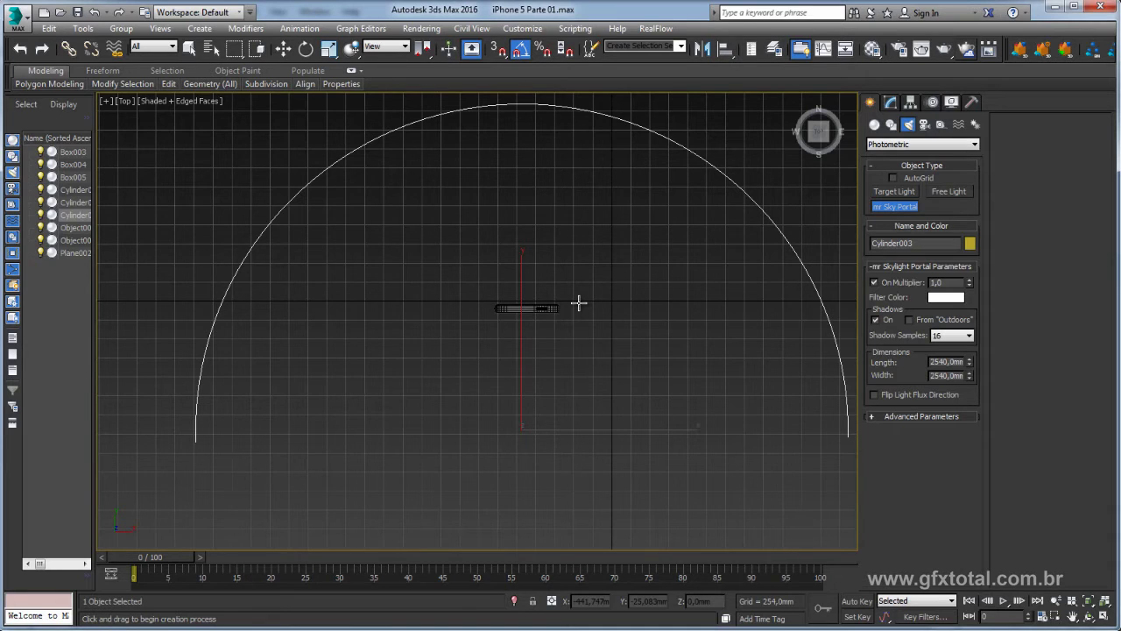
scroll(578, 302, "down", 3)
scroll(262, 491, "down", 2)
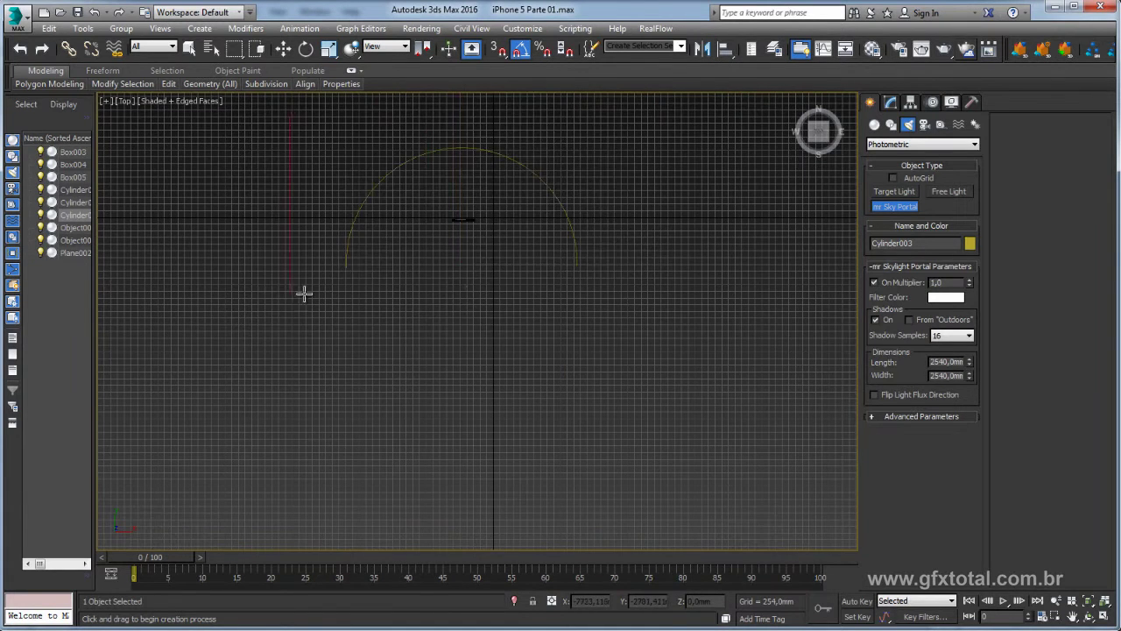
mouse_move(290, 291)
left_mouse_down()
mouse_move(719, 343)
mouse_move(754, 365)
left_mouse_up()
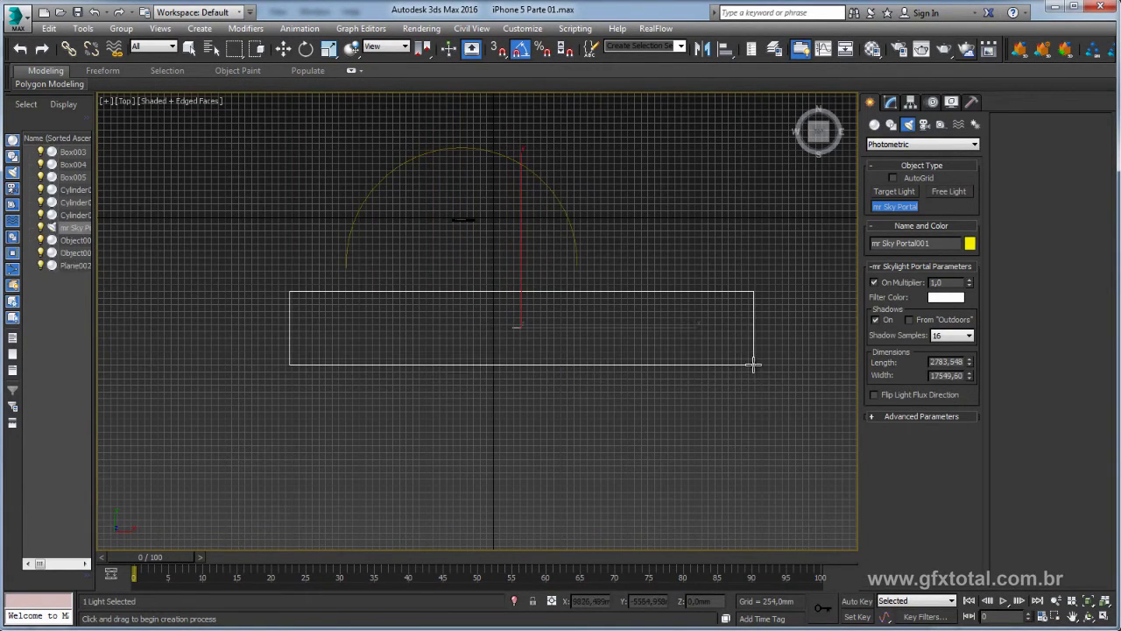
Raise mr Sky Portal001 above the backdrop and tilt it 35° on X.
left_click(283, 48)
left_click_drag(567, 269, 517, 277)
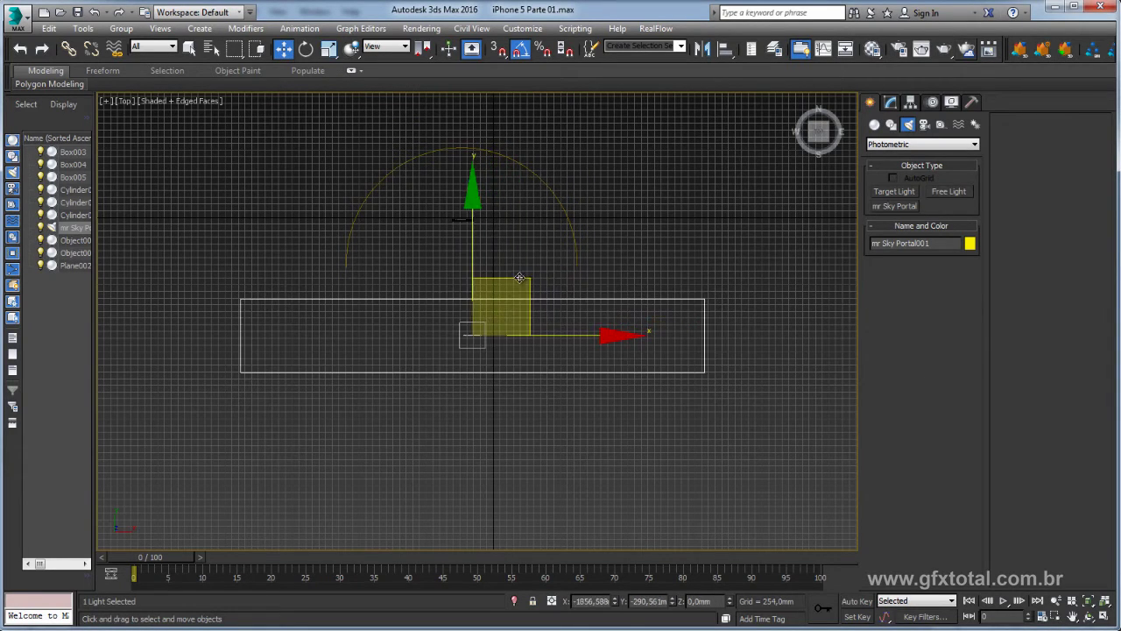
left_click_drag(494, 138, 493, 132)
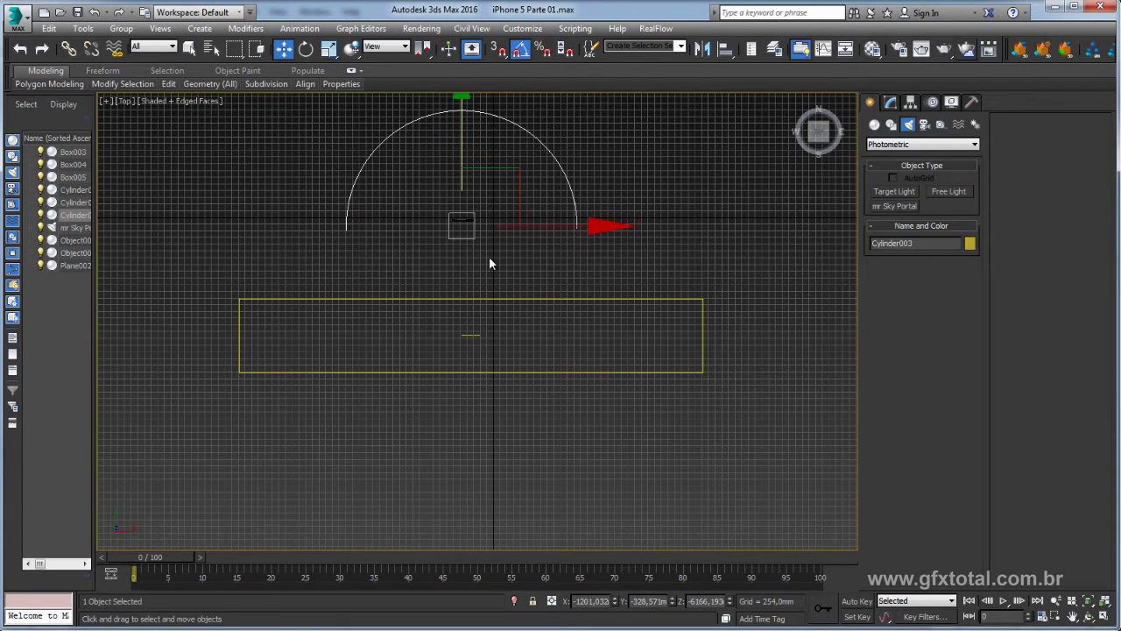
key("p")
left_click(470, 334)
middle_click_drag(478, 346, 529, 263, "alt")
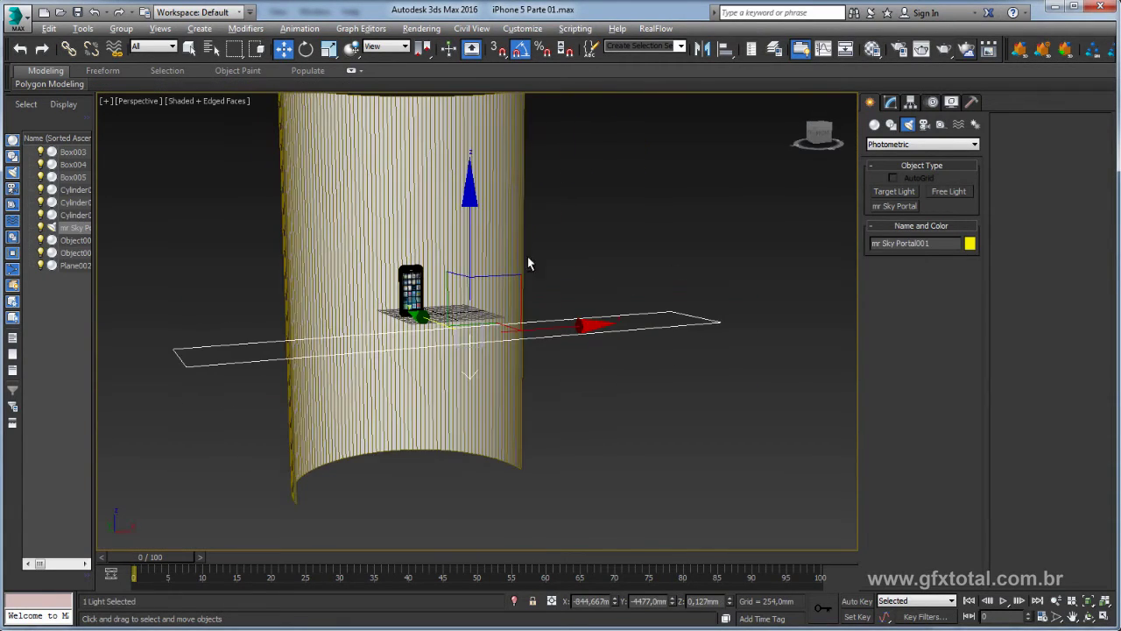
middle_click_drag(467, 242, 523, 99, "alt")
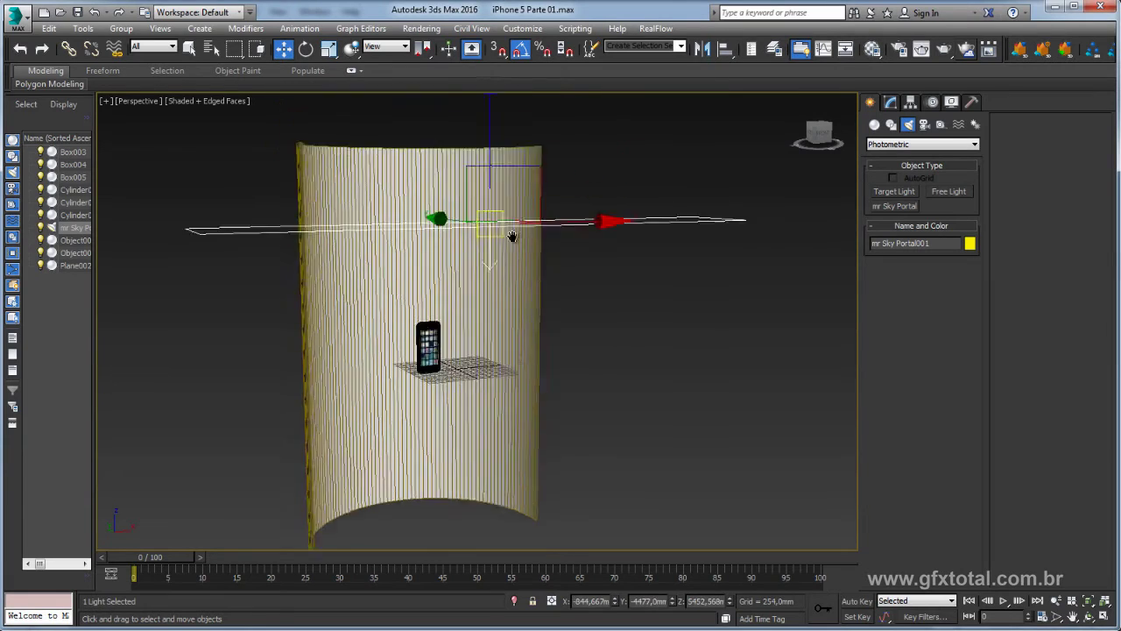
key("e")
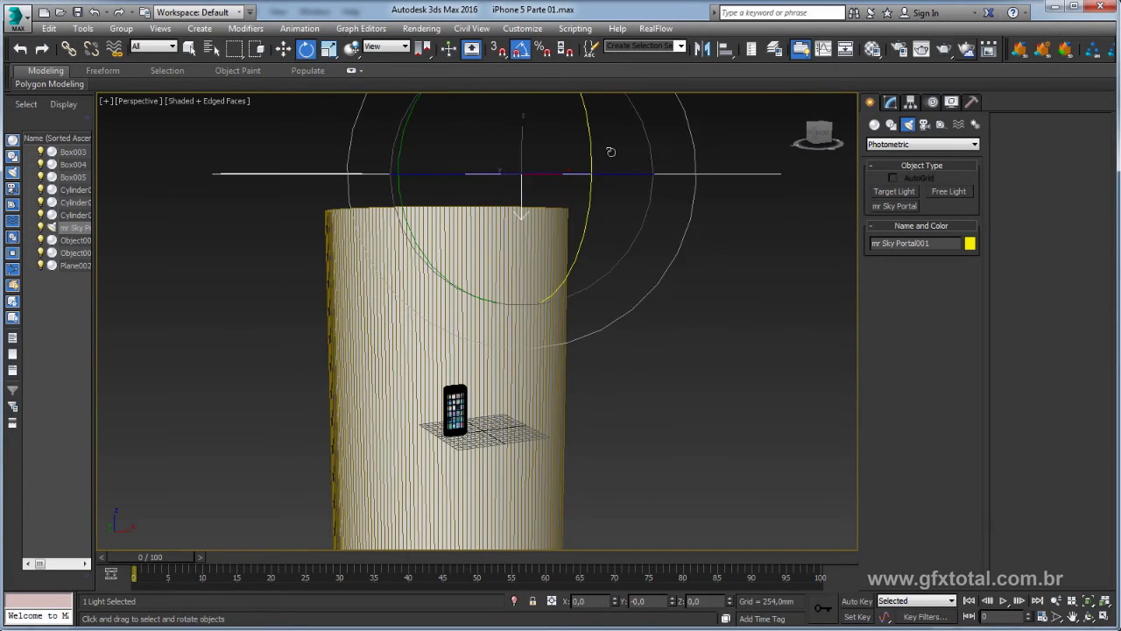
middle_click_drag(608, 149, 651, 163, "alt")
left_click_drag(642, 169, 650, 182)
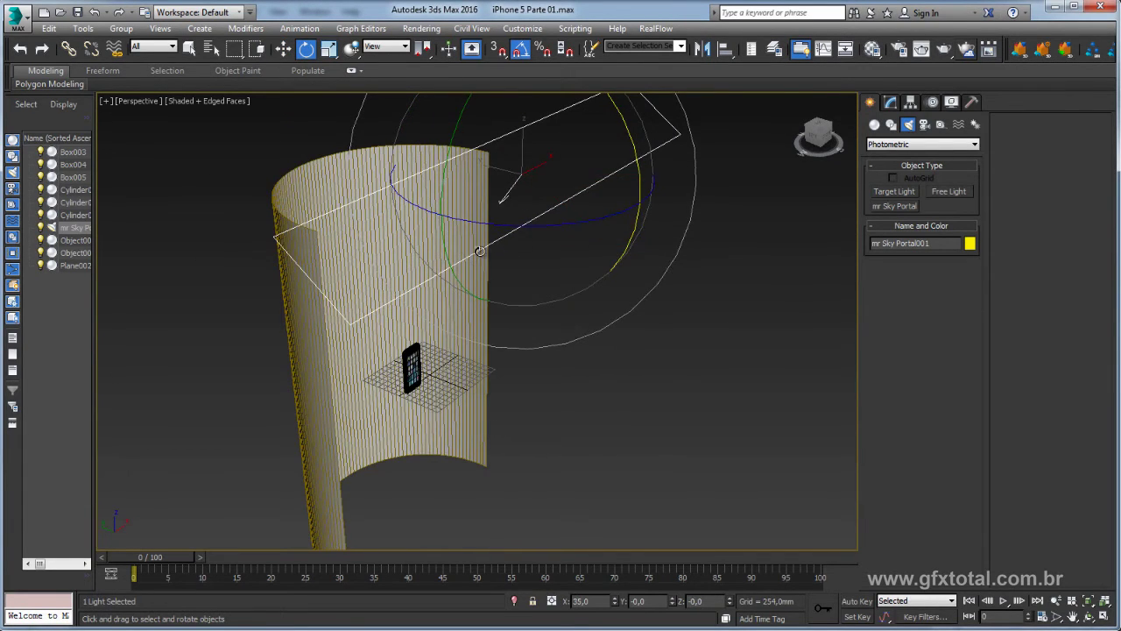
Clone the portal as an Instance, rotate the copy 160°, and move it below the backdrop.
middle_click_drag(520, 300, 542, 278, "alt")
key("w")
left_click_drag(530, 188, 565, 414, "shift")
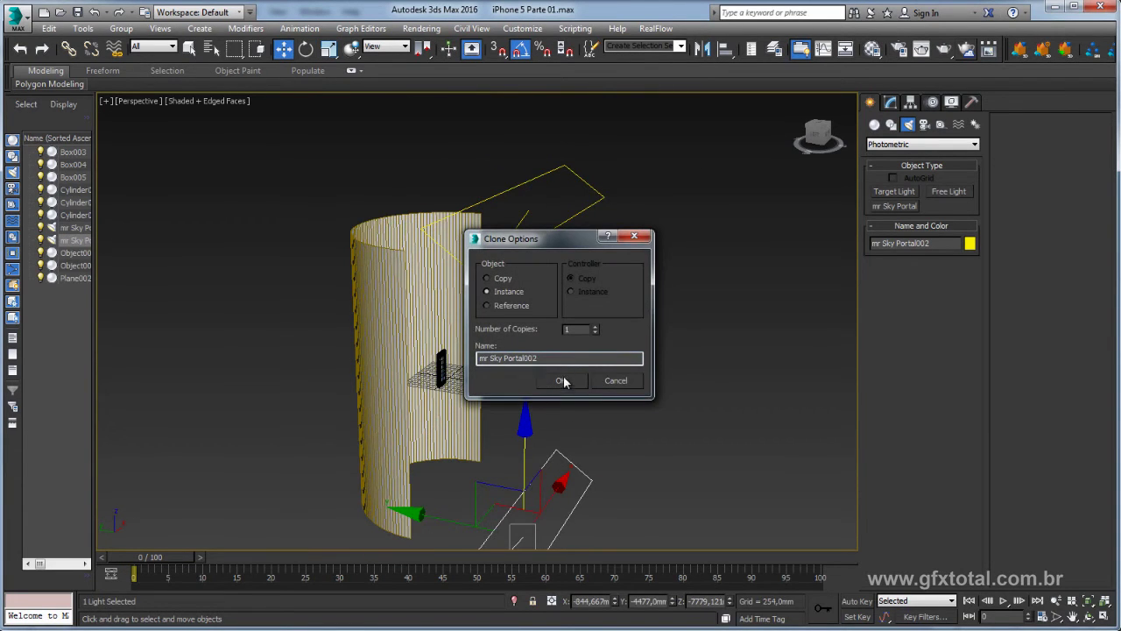
left_click(563, 381)
middle_click_drag(583, 355, 533, 230)
key("e")
mouse_move(596, 293)
left_mouse_down()
mouse_move(627, 363)
mouse_move(611, 312)
left_mouse_up()
key("w")
left_click_drag(459, 330, 453, 355)
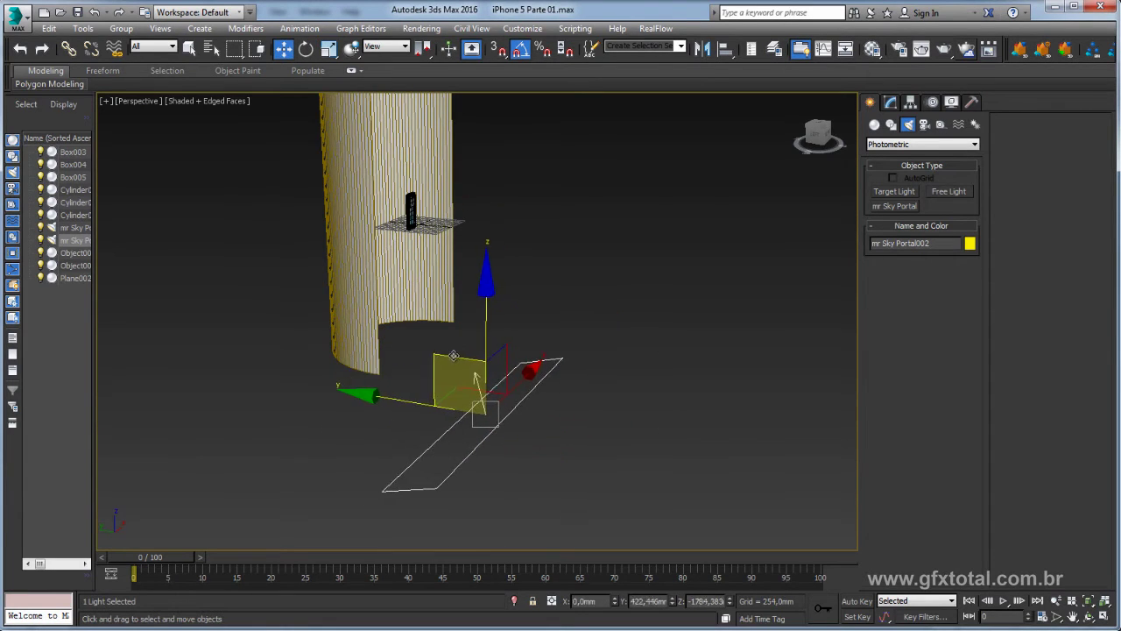
mouse_move(454, 355)
middle_mouse_down("alt")
mouse_move(586, 323)
mouse_move(945, 150)
middle_mouse_up("alt")
left_click(894, 103)
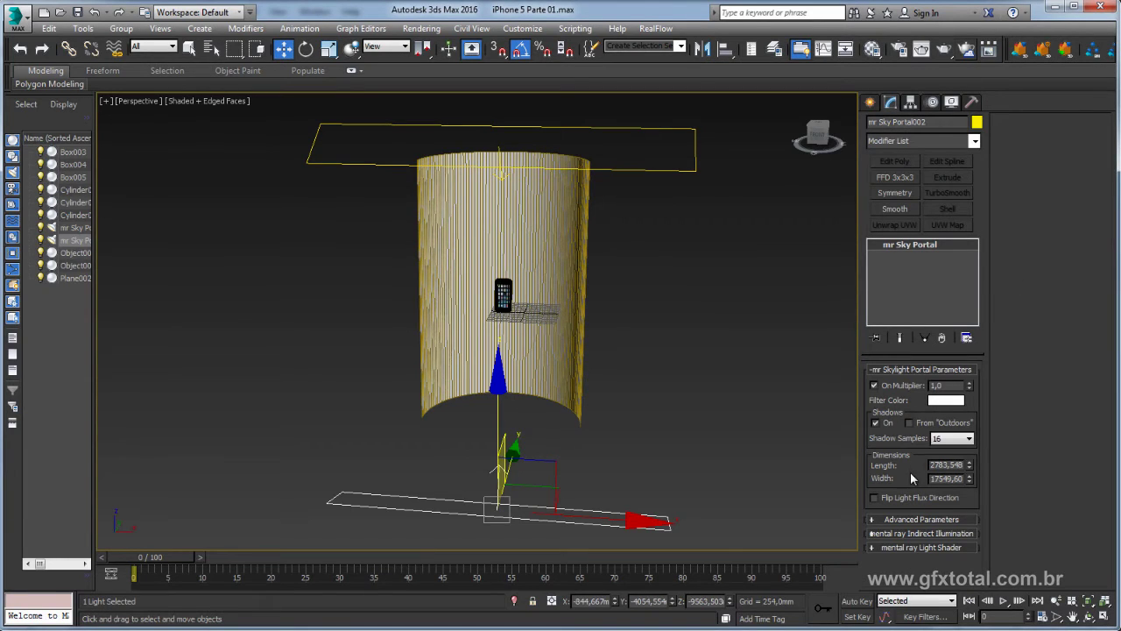
In the portal's Advanced Parameters, turn on Visible To Renderer.
left_click(876, 519)
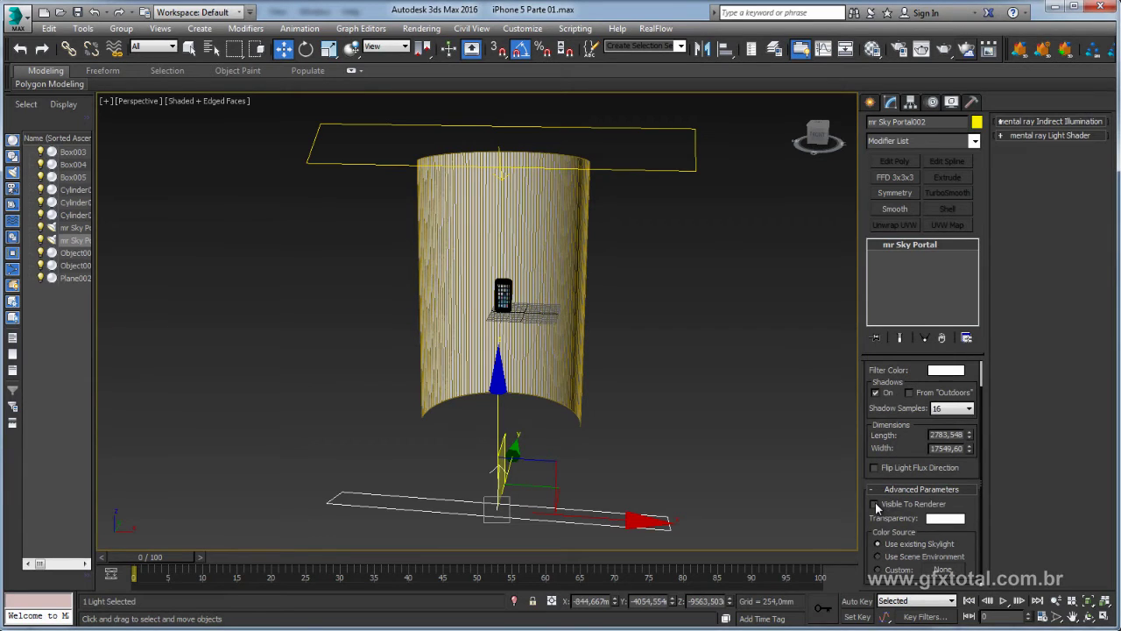
middle_click_drag(803, 378, 809, 348)
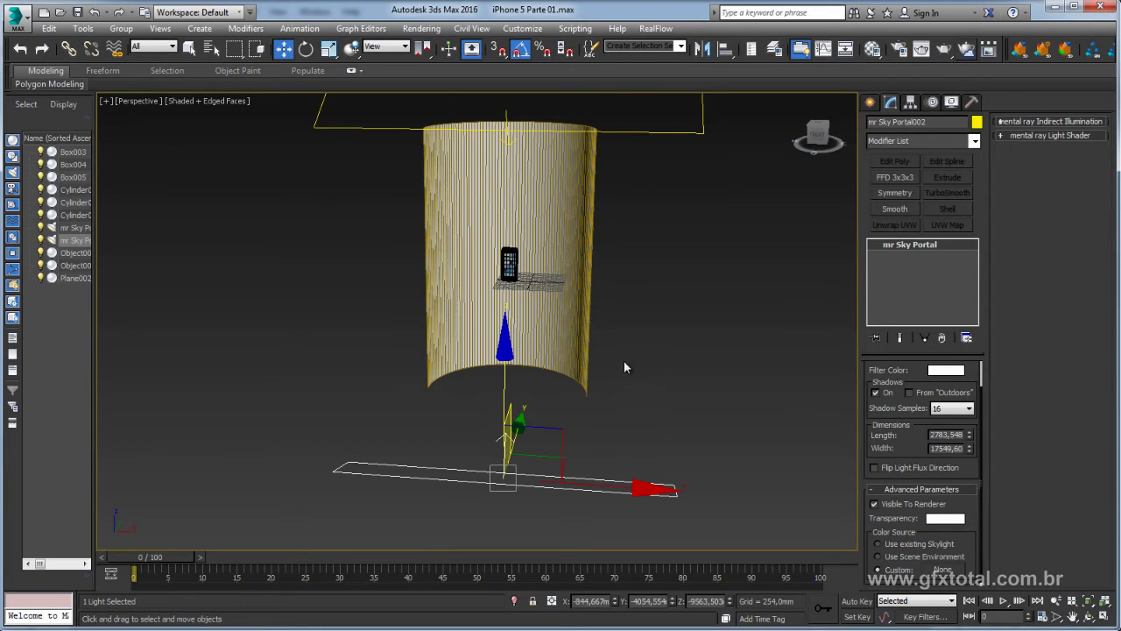
scroll(624, 367, "up", 3)
scroll(625, 367, "up", 3)
scroll(625, 367, "up", 3)
mouse_move(647, 107)
middle_mouse_down()
mouse_move(642, 168)
mouse_move(627, 189)
middle_mouse_up()
Select the phone, show the safe frame, and run a test render of the Perspective view.
left_click(607, 219)
key("shift+f")
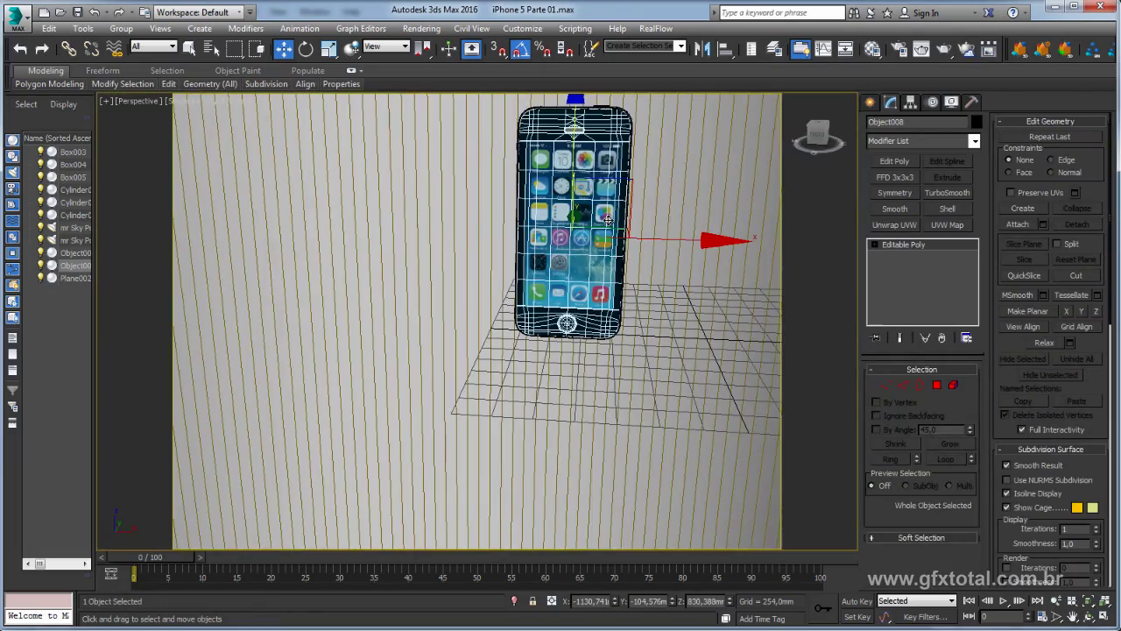
scroll(607, 219, "up", 3)
mouse_move(643, 231)
middle_mouse_down("alt")
mouse_move(601, 286)
mouse_move(620, 254)
middle_mouse_up("alt")
scroll(604, 276, "up", 2)
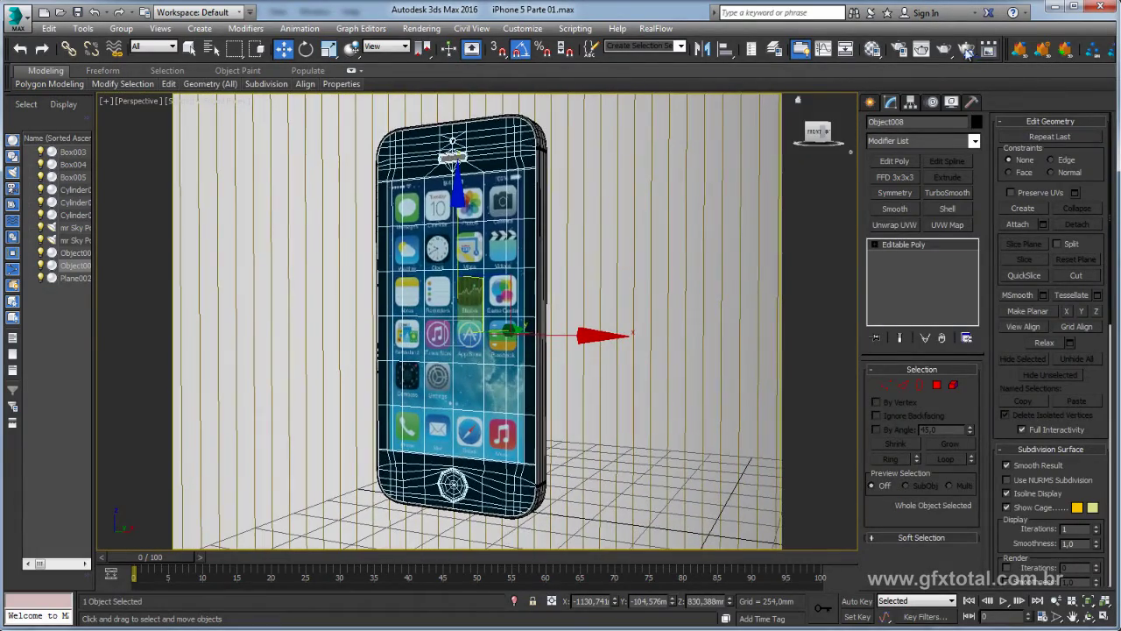
left_click(945, 50)
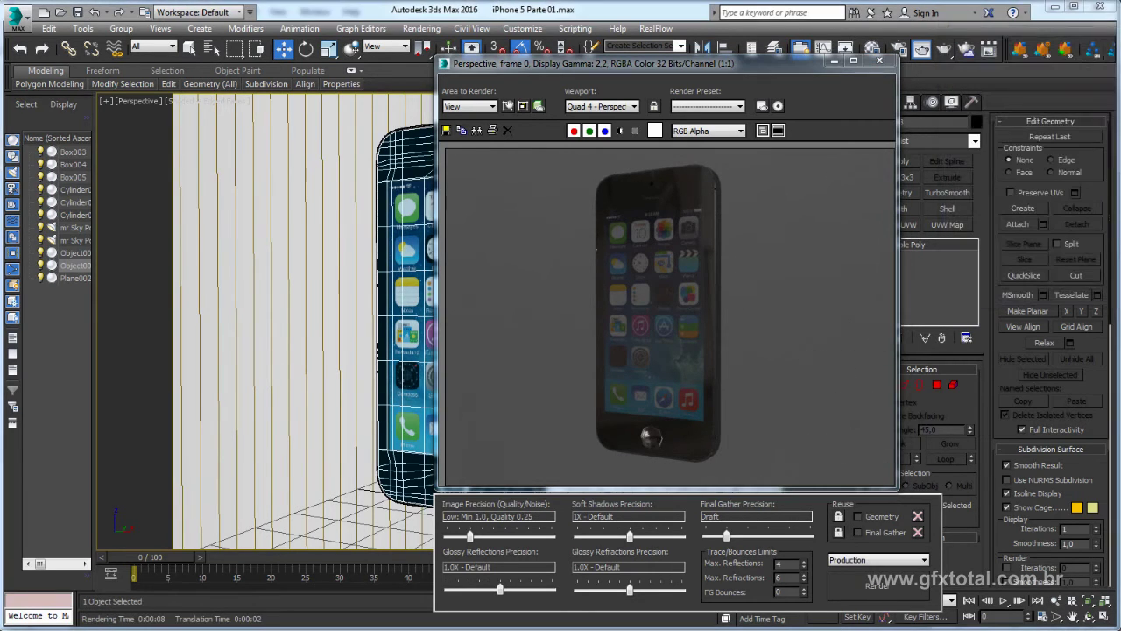
left_click(880, 62)
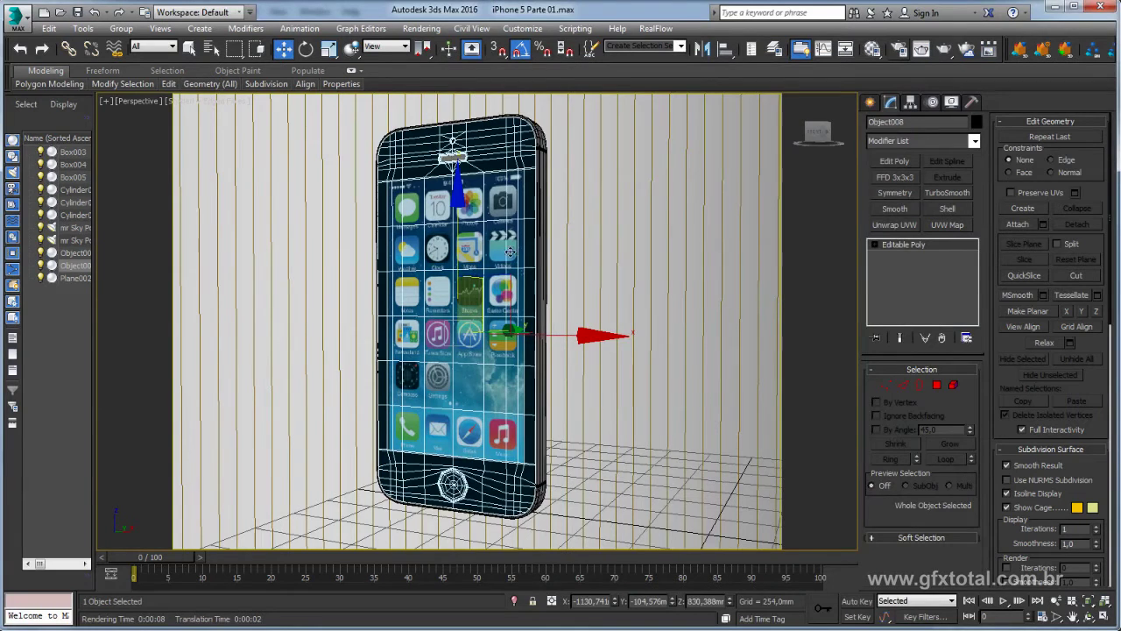
Apply TurboSmooth with 2 iterations to the phone parts, test-render, and return to quad view.
left_click(541, 235)
middle_click_drag(541, 235, 465, 226, "alt")
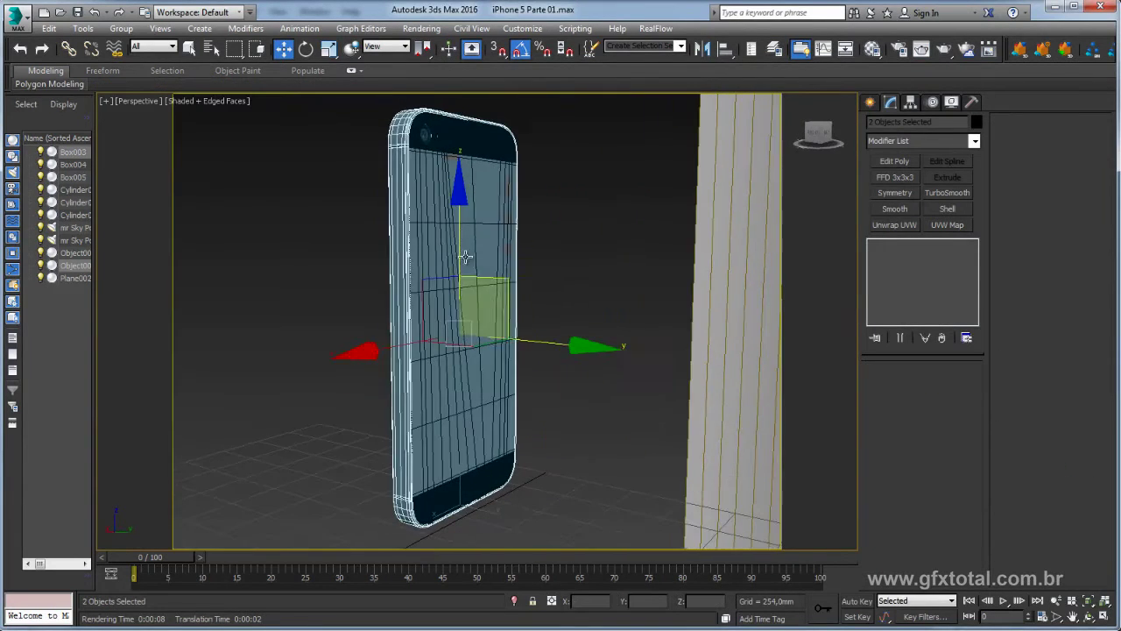
left_click(944, 194)
middle_click_drag(490, 263, 575, 271, "alt")
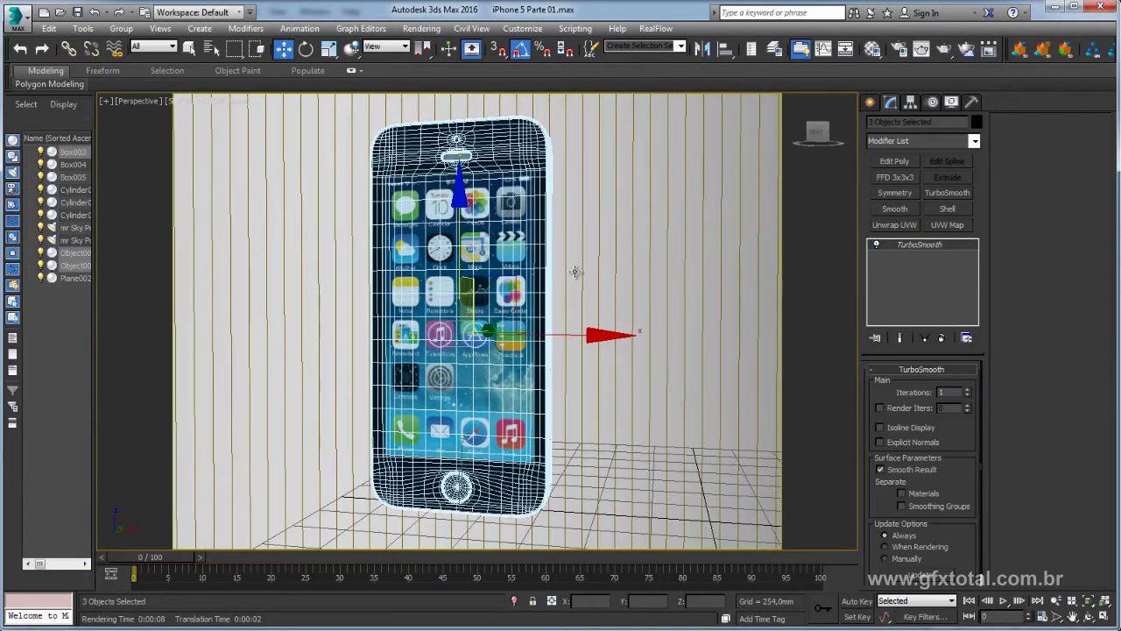
left_click(968, 389)
middle_click_drag(666, 263, 771, 175, "alt")
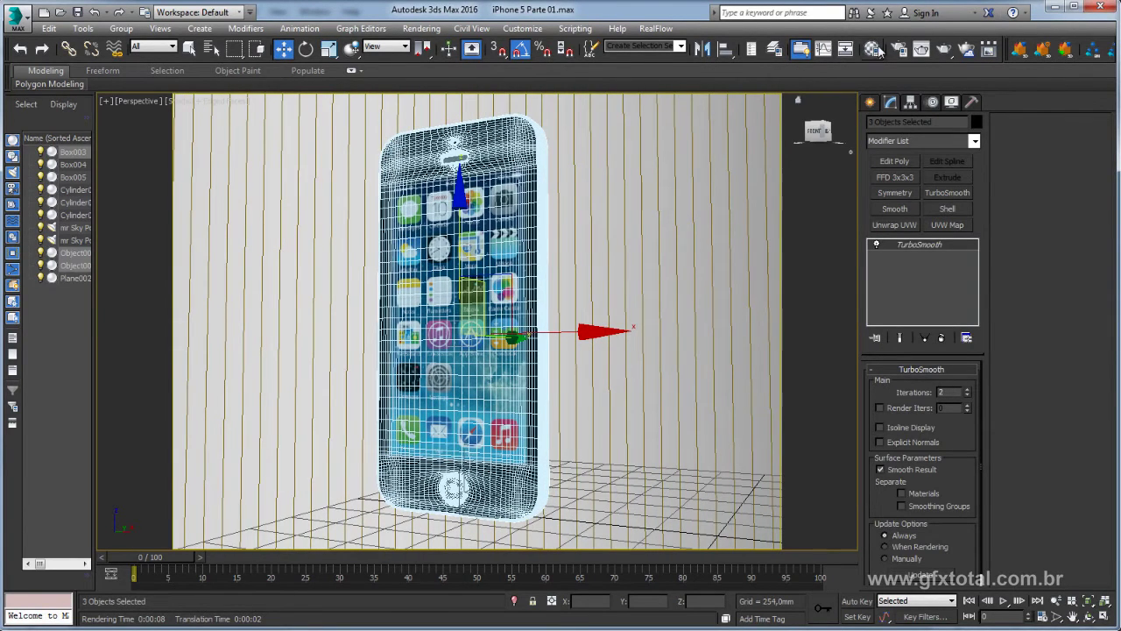
left_click(942, 51)
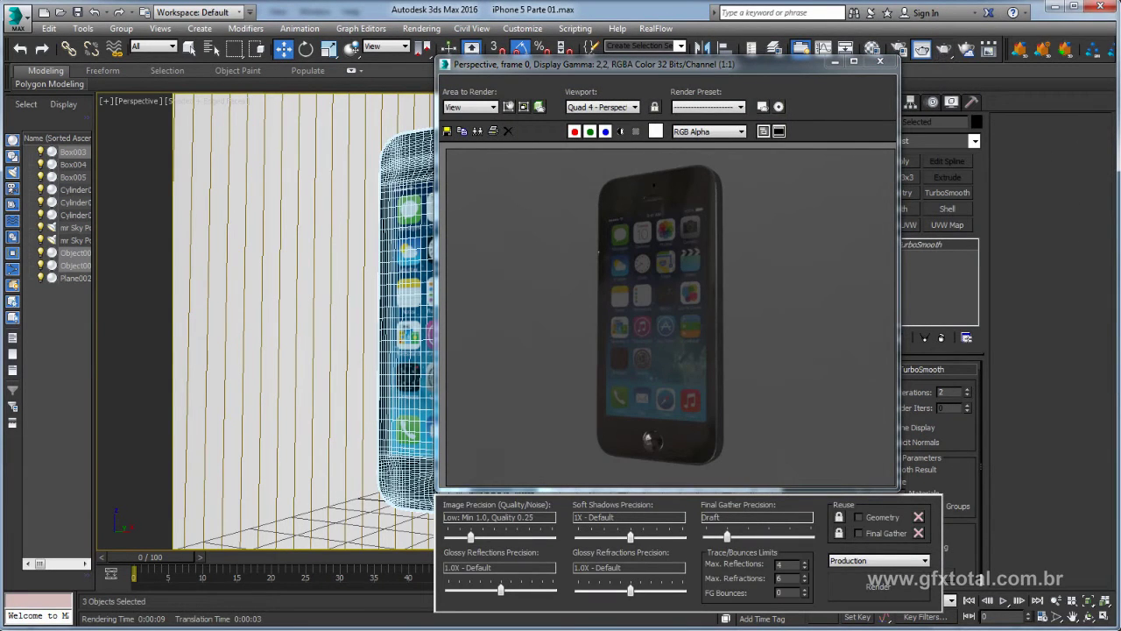
left_click(880, 62)
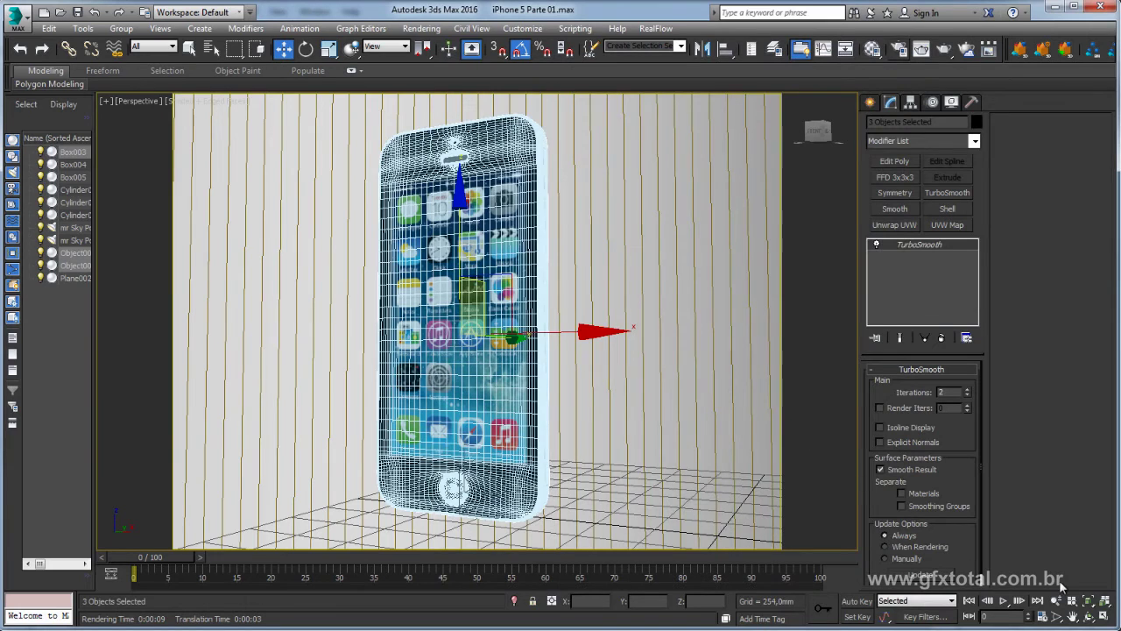
left_click(1102, 615)
Set mr Sky Portal001's On Multiplier to 10 and re-render the Perspective view.
scroll(316, 197, "down", 3)
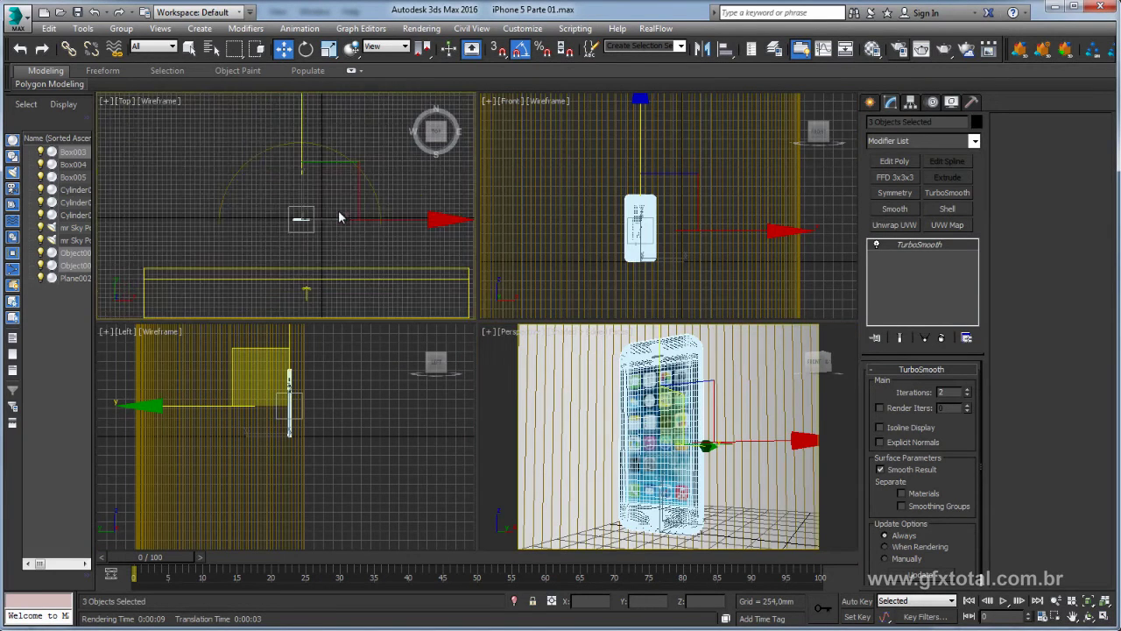
scroll(341, 216, "down", 2)
left_click(331, 282)
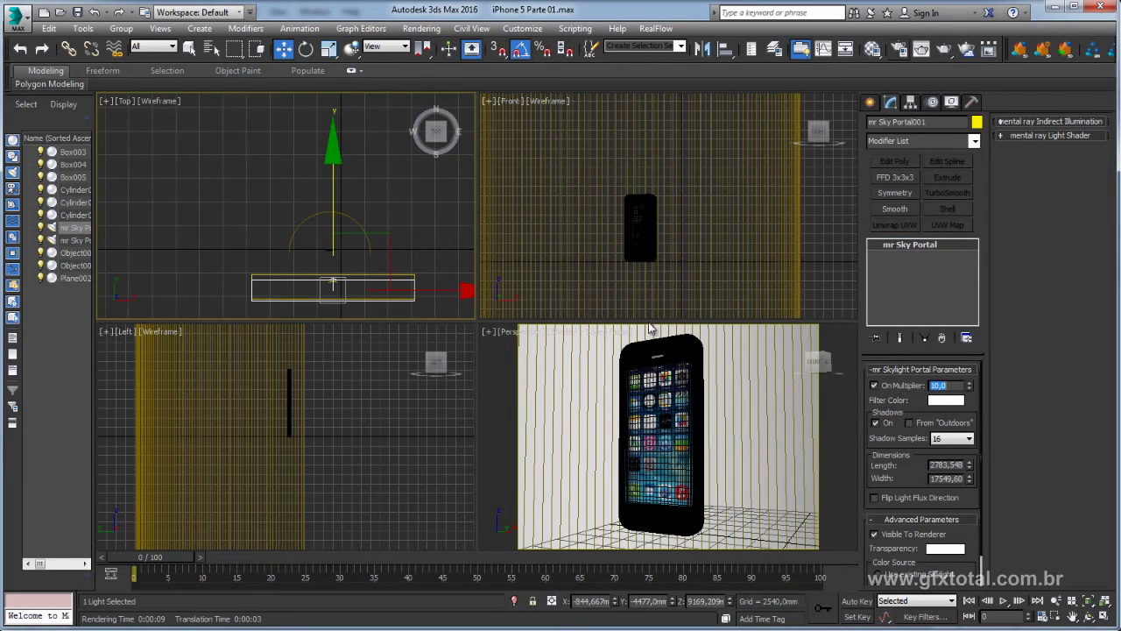
middle_click(679, 394)
left_click(941, 51)
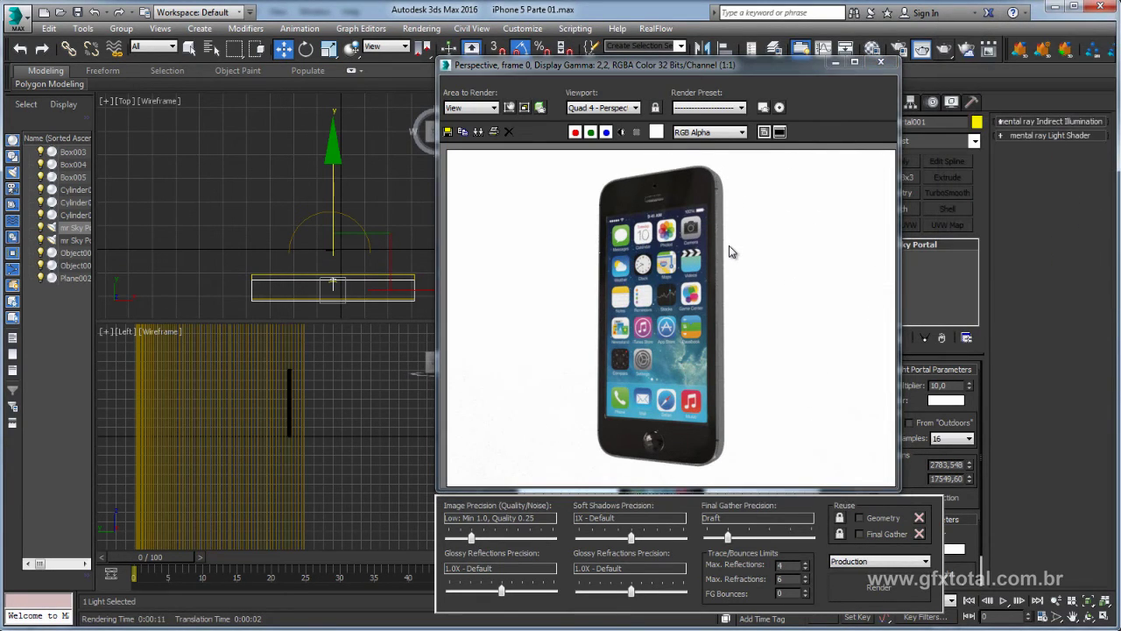
left_click(883, 64)
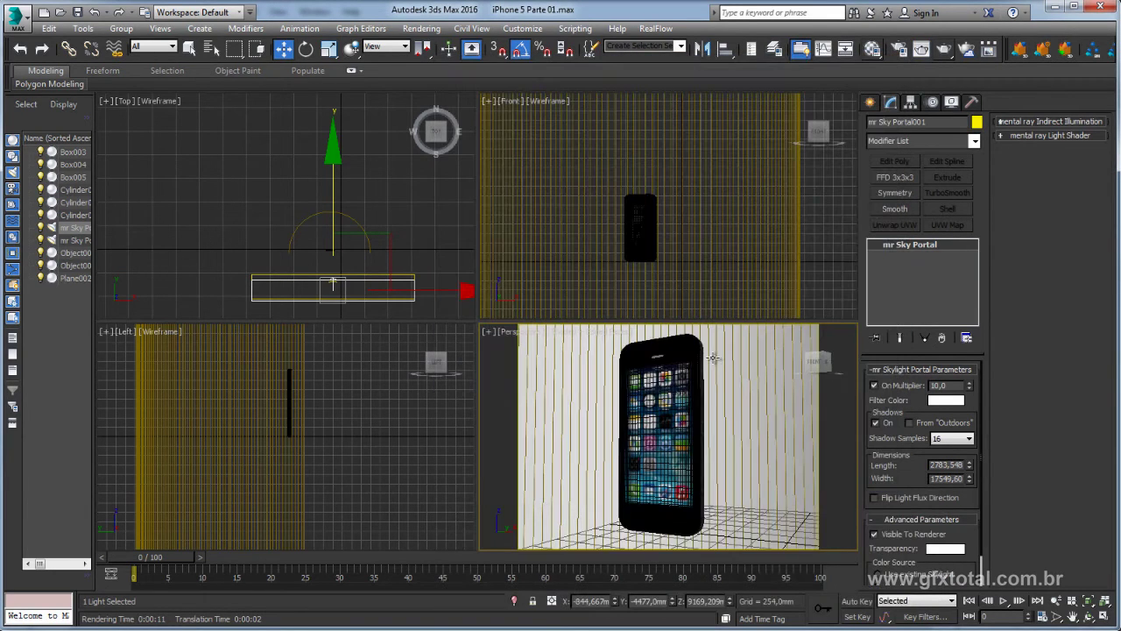
scroll(696, 370, "up", 3)
Render a close-up of Box003's smoothed phone edge, then orbit back to face the screen.
scroll(696, 370, "up", 3)
scroll(696, 370, "up", 2)
scroll(731, 444, "up", 2)
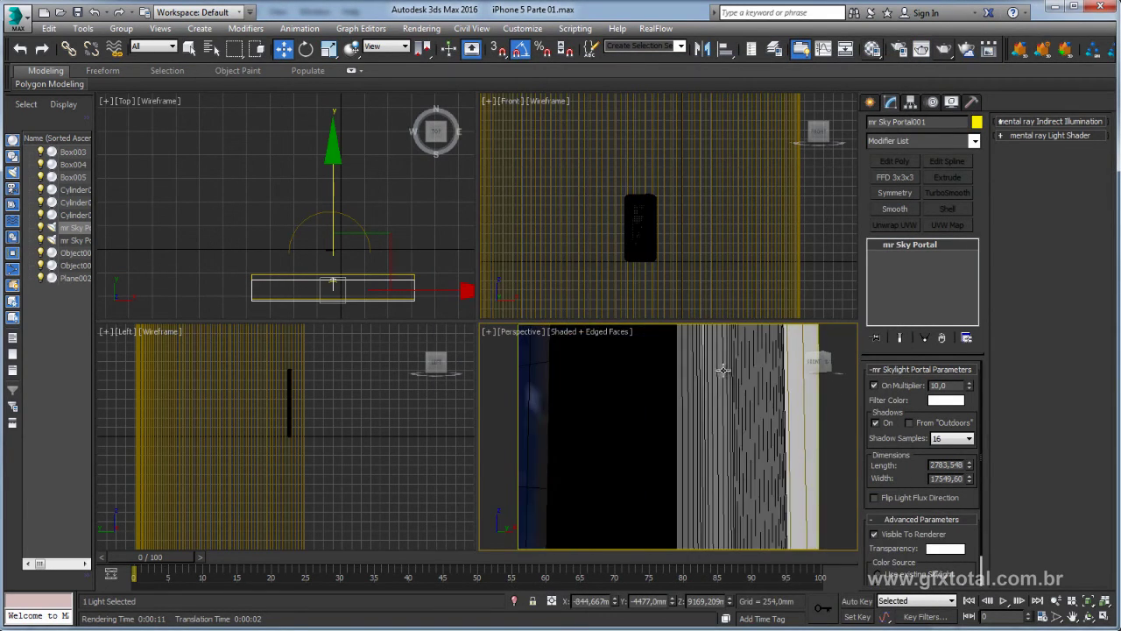
scroll(721, 373, "down", 1)
mouse_move(721, 378)
middle_mouse_down()
mouse_move(741, 524)
mouse_move(693, 445)
mouse_move(704, 388)
middle_mouse_up()
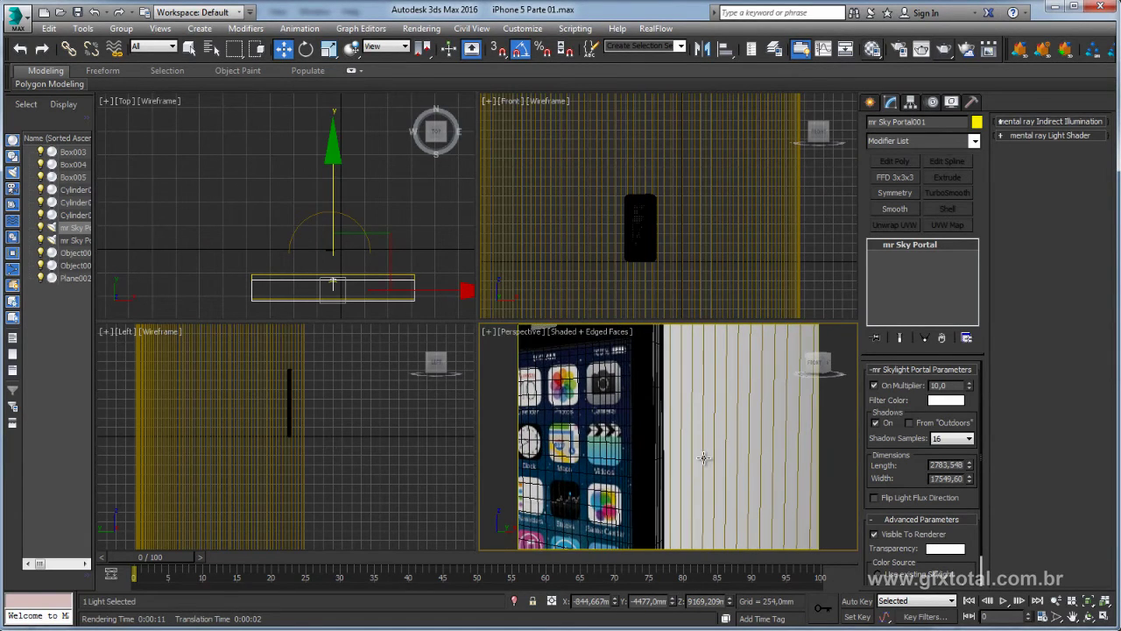
left_click(705, 459)
mouse_move(706, 458)
middle_mouse_down("alt")
mouse_move(716, 499)
mouse_move(674, 420)
mouse_move(676, 378)
middle_mouse_up("alt")
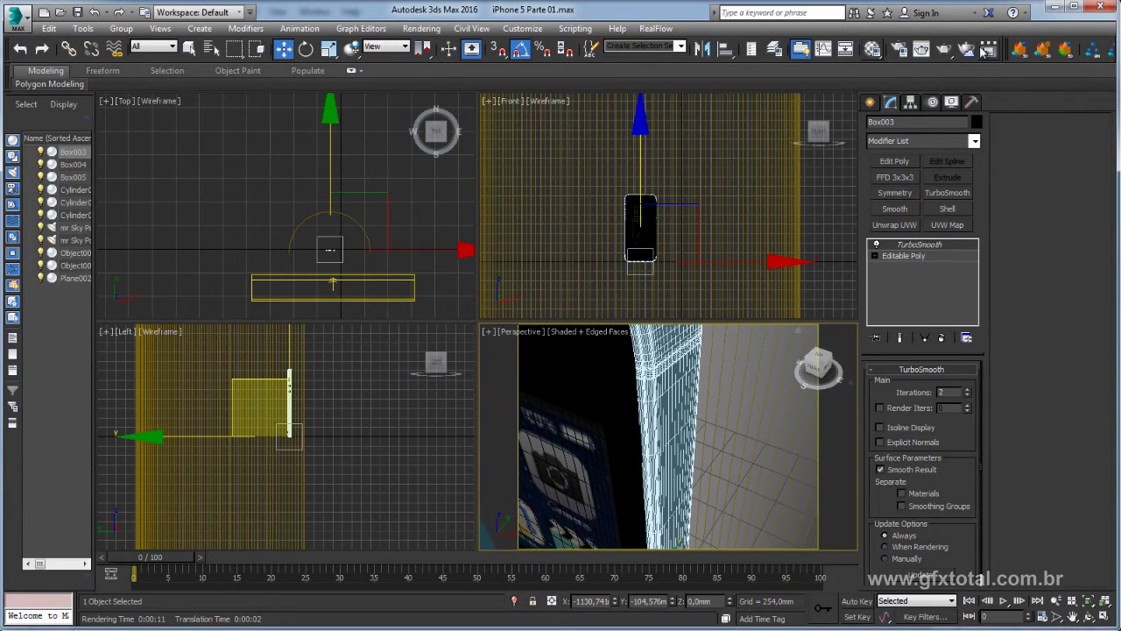
left_click(943, 49)
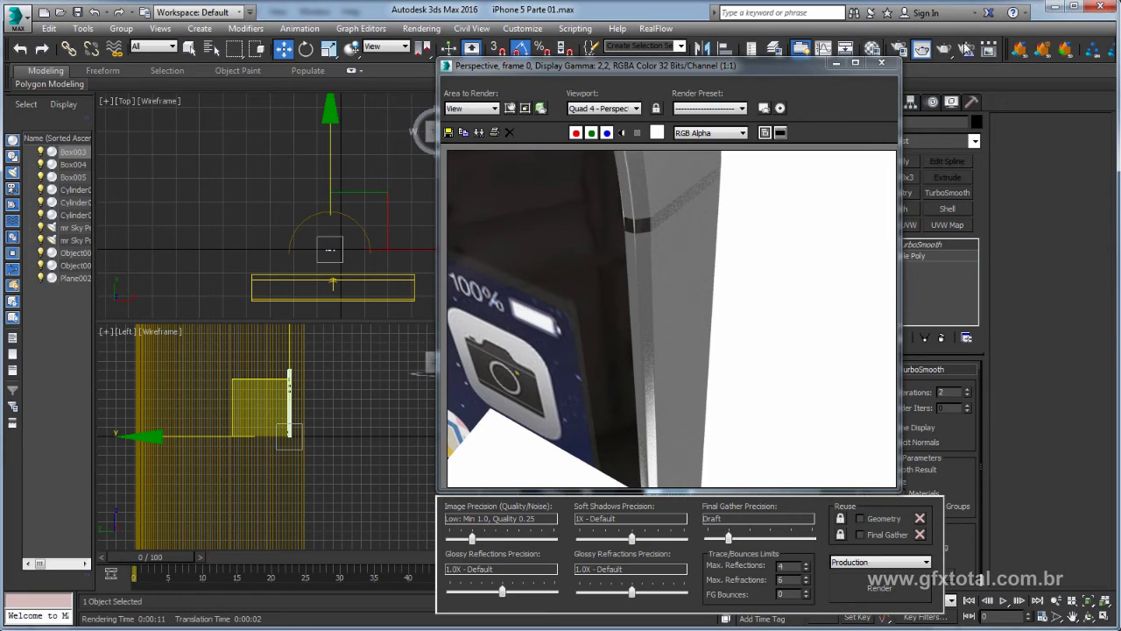
left_click(881, 63)
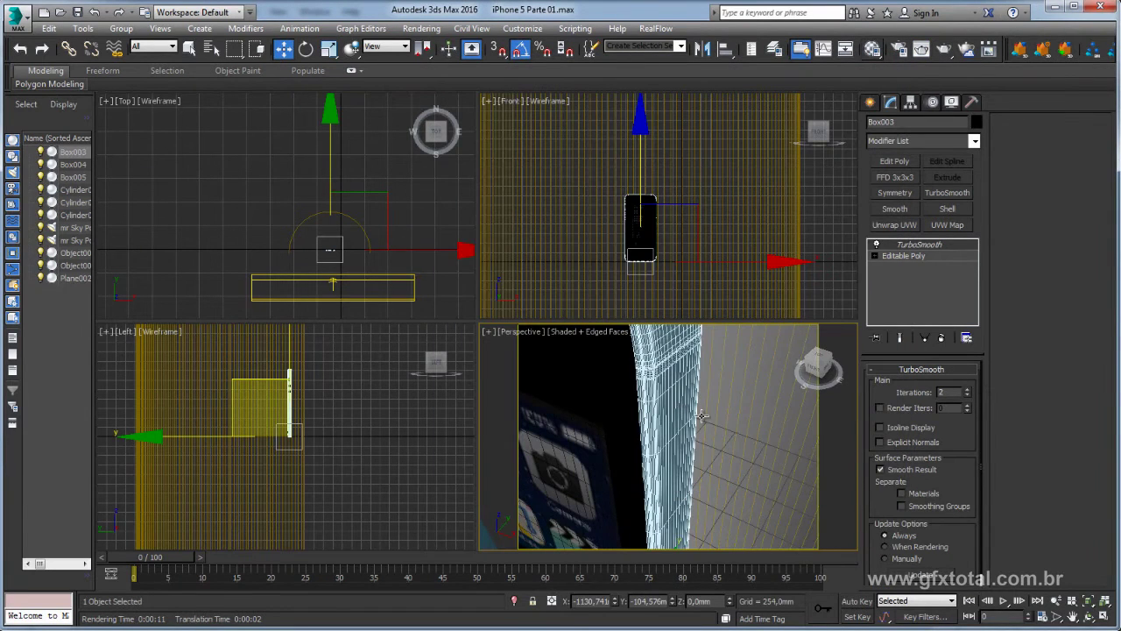
mouse_move(701, 416)
middle_mouse_down("alt")
mouse_move(727, 447)
mouse_move(745, 410)
mouse_move(770, 465)
mouse_move(698, 400)
mouse_move(731, 430)
mouse_move(595, 438)
mouse_move(715, 420)
mouse_move(727, 387)
mouse_move(717, 371)
mouse_move(629, 382)
middle_mouse_up("alt")
mouse_move(716, 418)
middle_mouse_down("alt")
mouse_move(760, 375)
mouse_move(750, 441)
middle_mouse_up("alt")
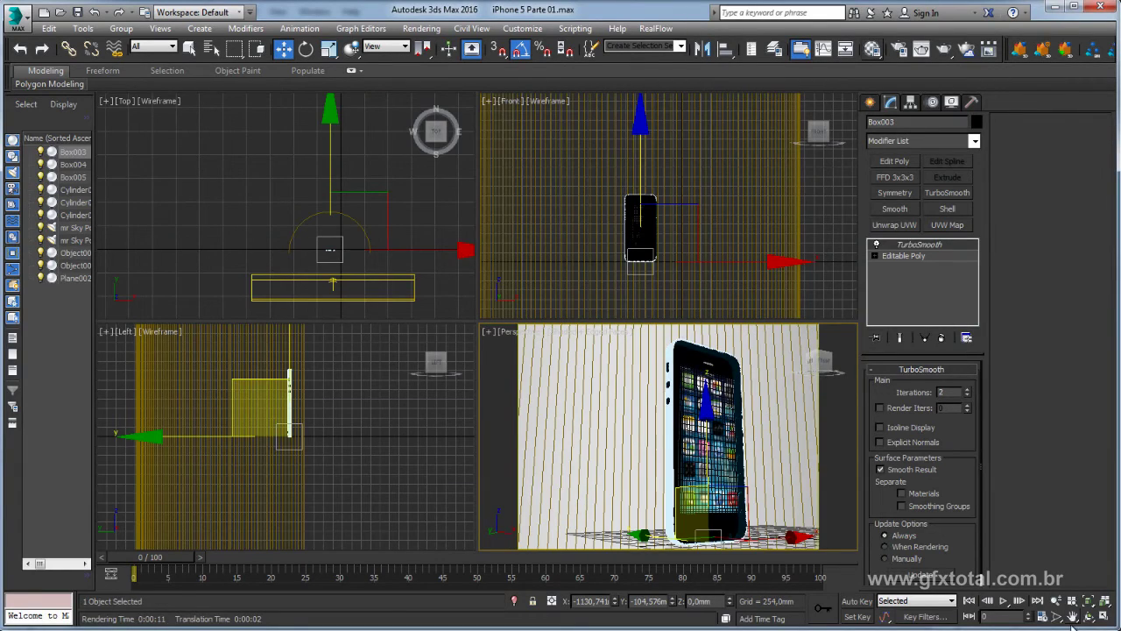
Maximize the Perspective view, check mr Sky Portal002's Shadow Samples, and start the final render.
left_click(1103, 617)
middle_click_drag(675, 406, 586, 399)
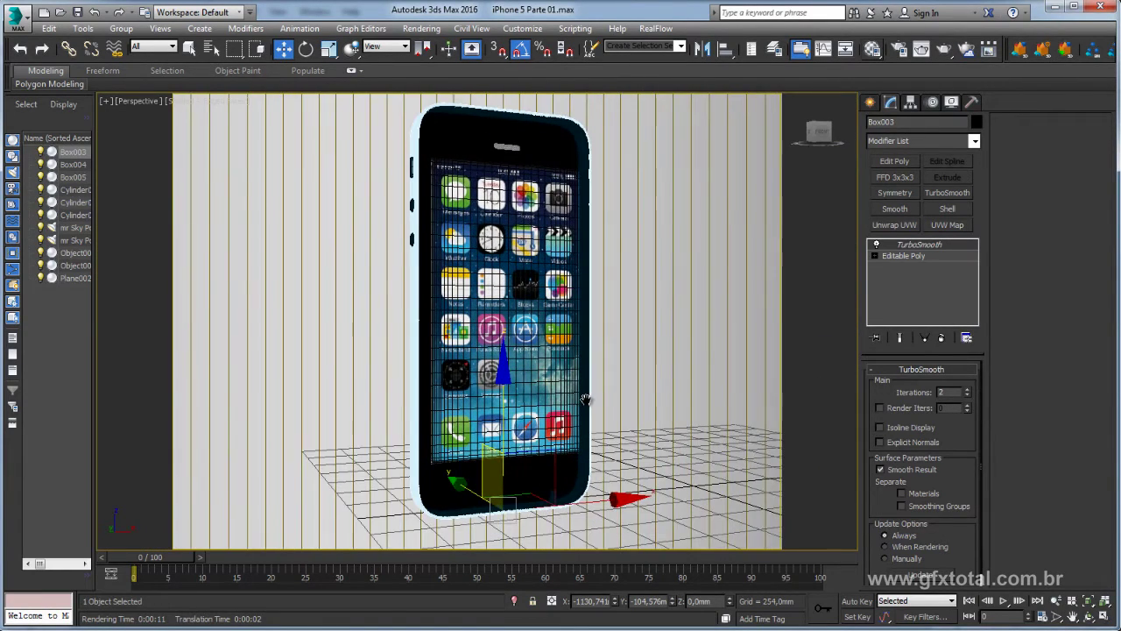
middle_click_drag(597, 349, 611, 350, "alt")
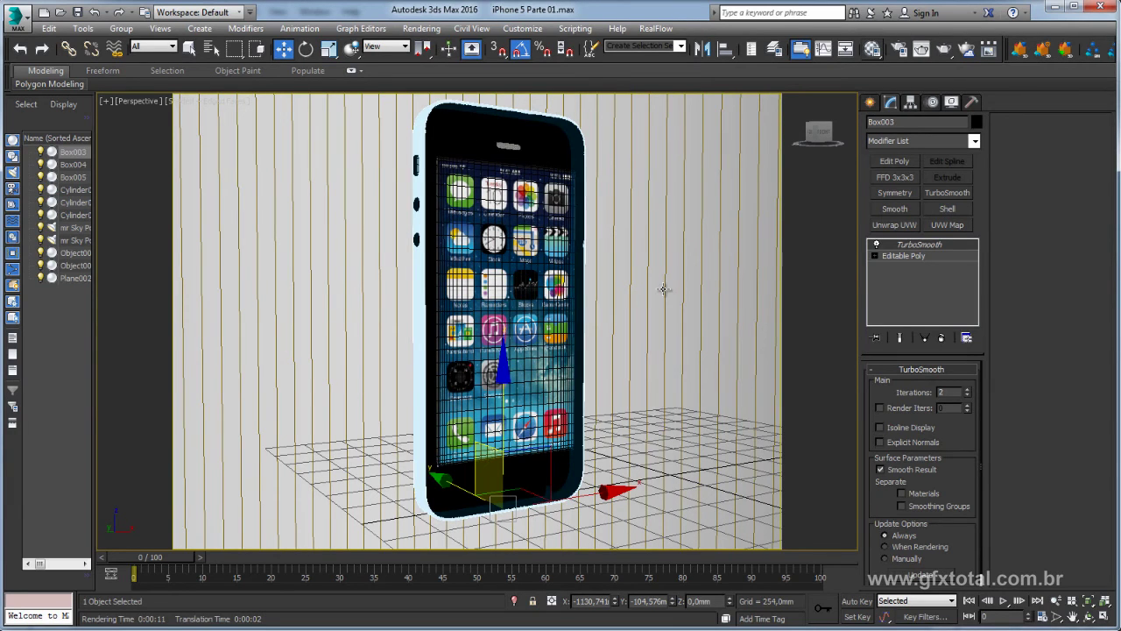
scroll(666, 290, "down", 5)
middle_click_drag(666, 293, 727, 350, "alt")
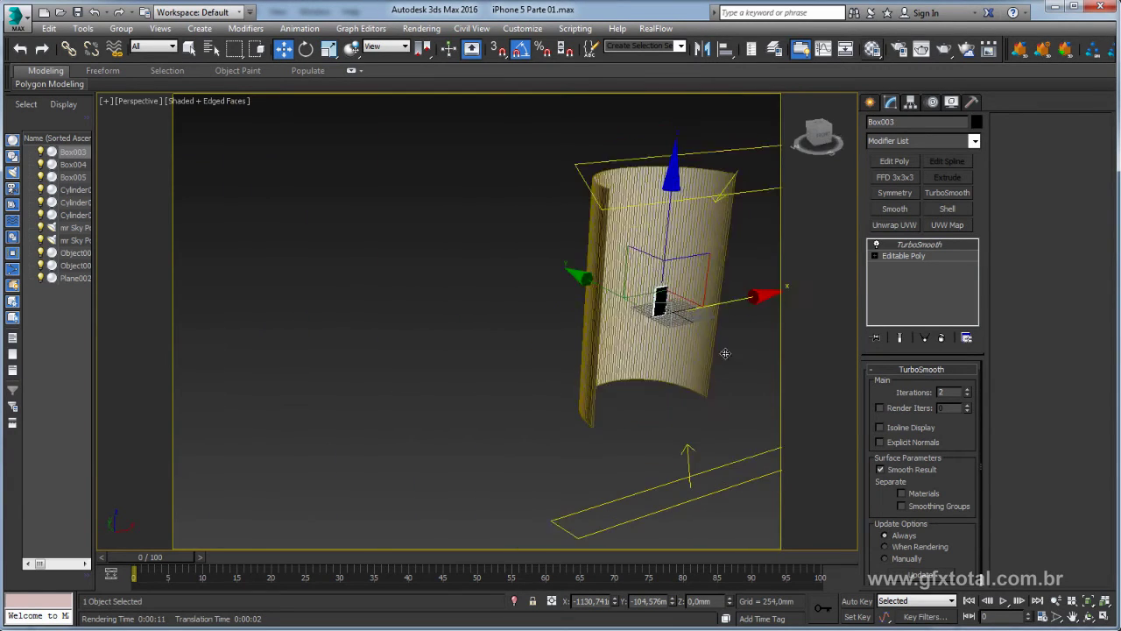
left_click(700, 436)
middle_click_drag(719, 403, 615, 242, "alt")
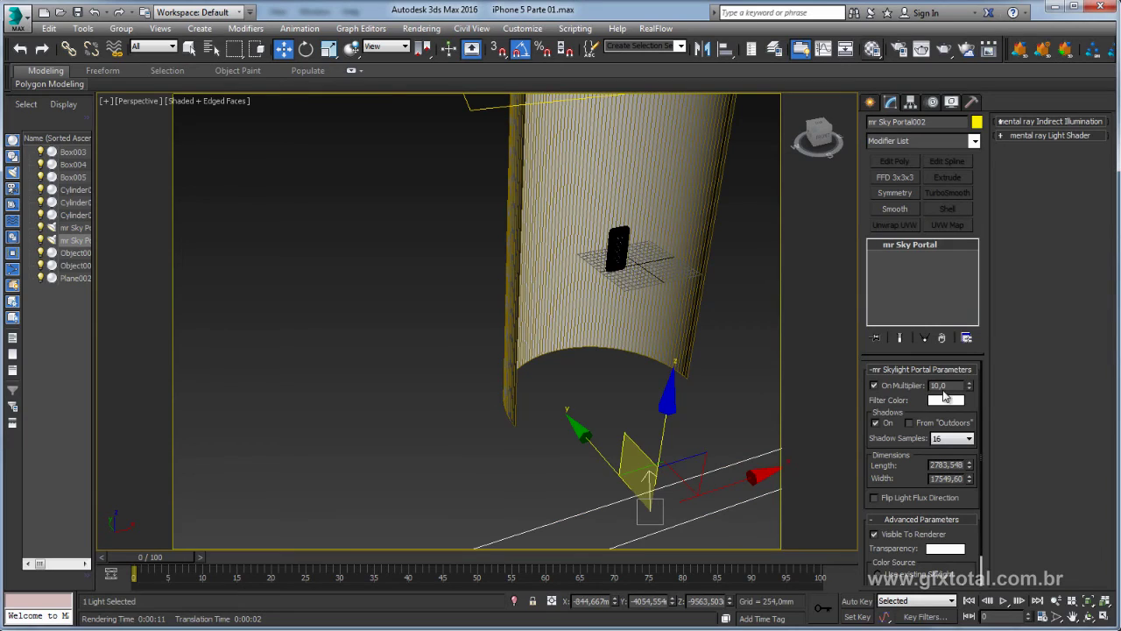
left_click(953, 438)
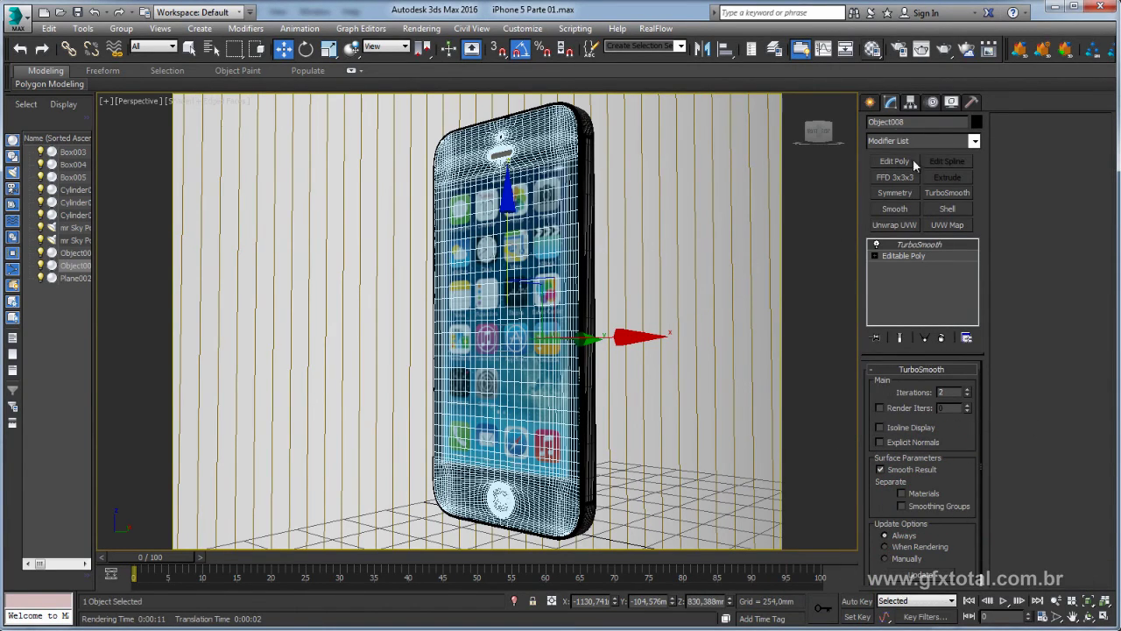
left_click(952, 51)
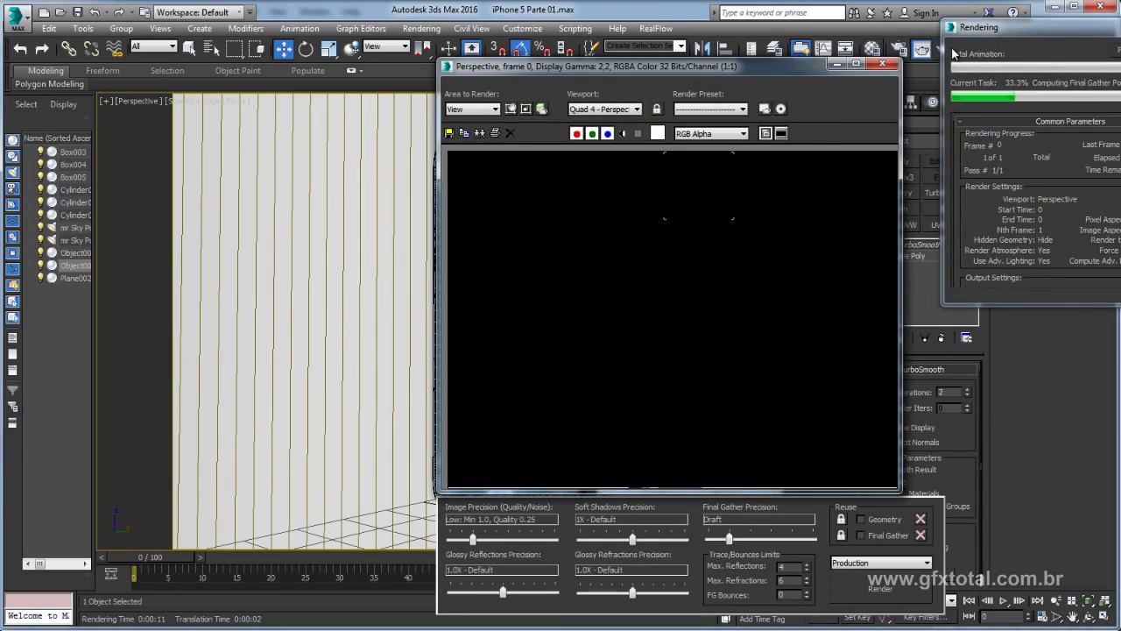